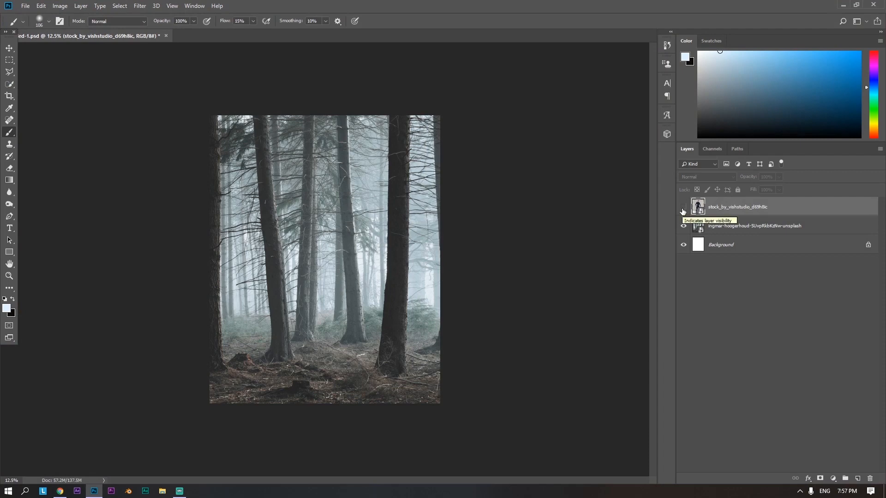
Show the man's stock photo layer, select his figure with Quick Selection, and mask out the studio background
left_click(681, 207)
key("w")
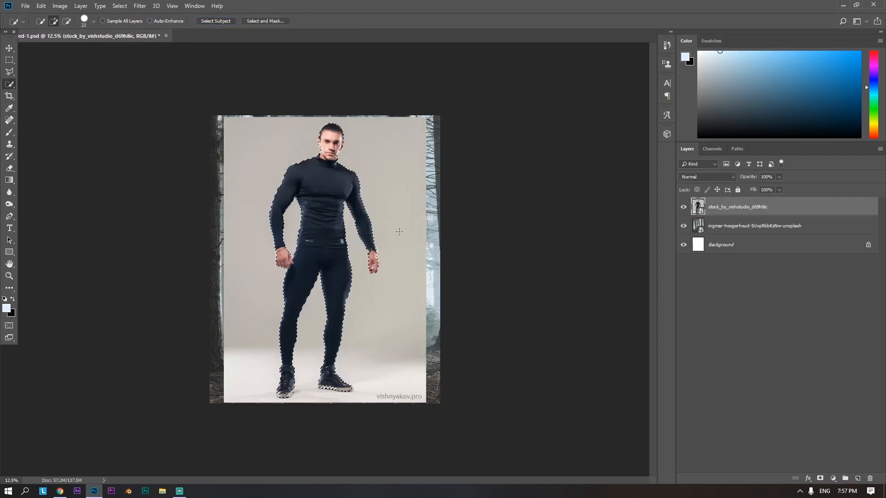
left_click(822, 478)
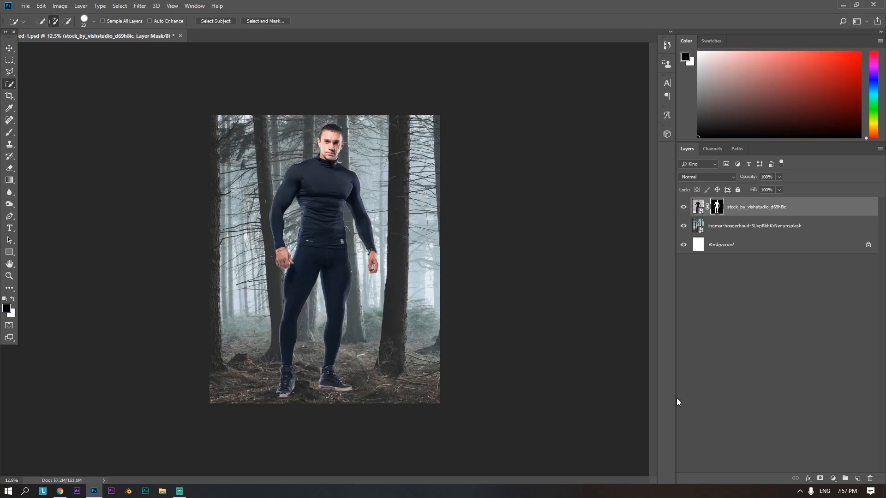
Paint white on the man's layer mask with a small soft brush to restore the sole and toe of the front-facing shoe
key("ctrl+plus")
key("ctrl+plus")
key("ctrl+plus")
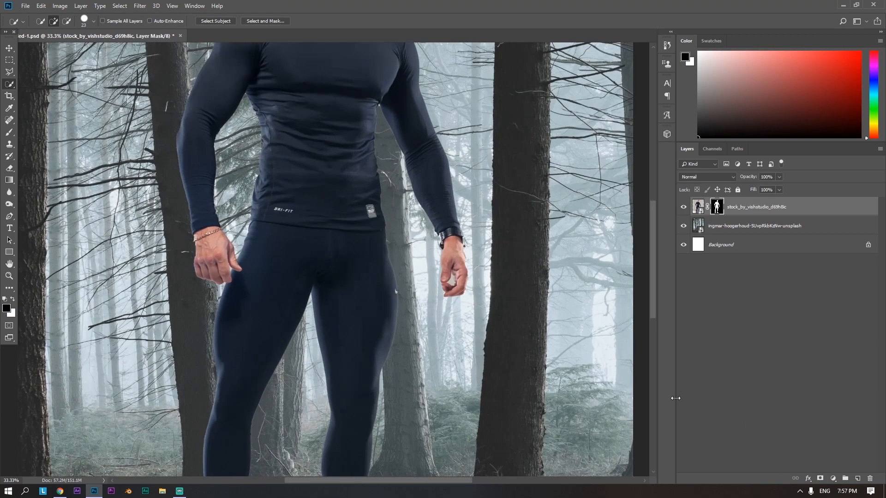
left_click_drag(456, 424, 594, 138)
key("b")
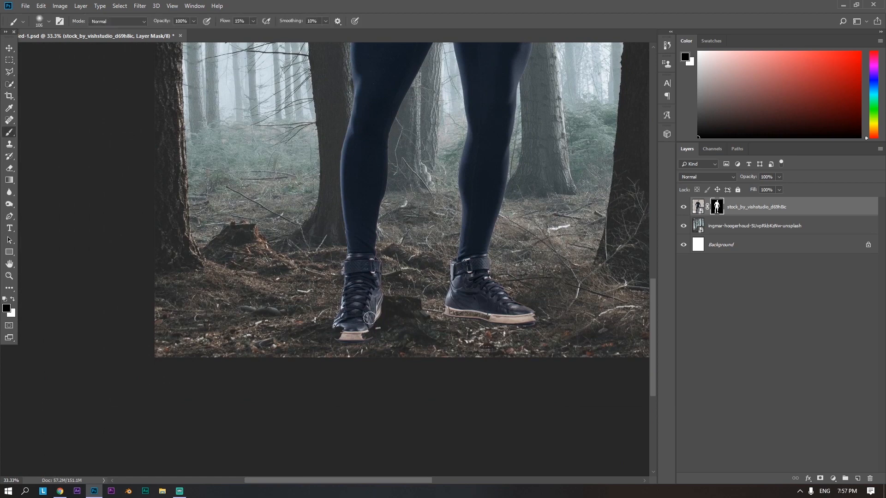
key("x")
right_click(345, 323, "alt")
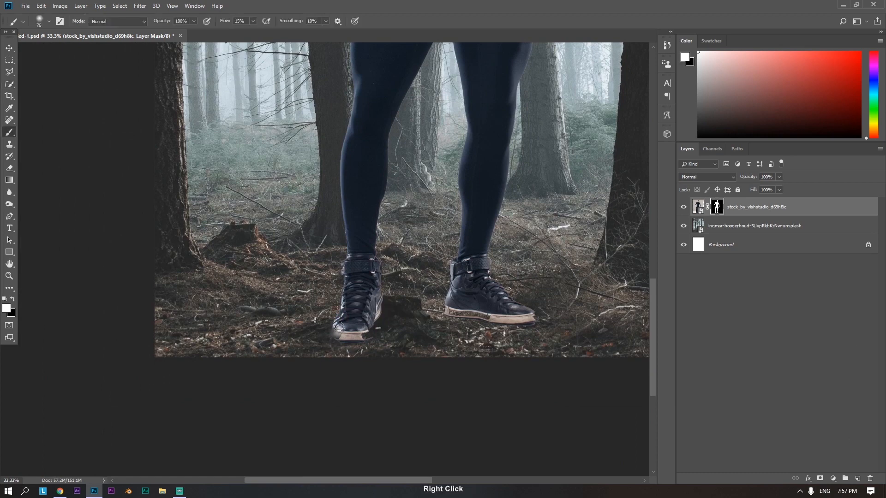
right_click(340, 327, "alt")
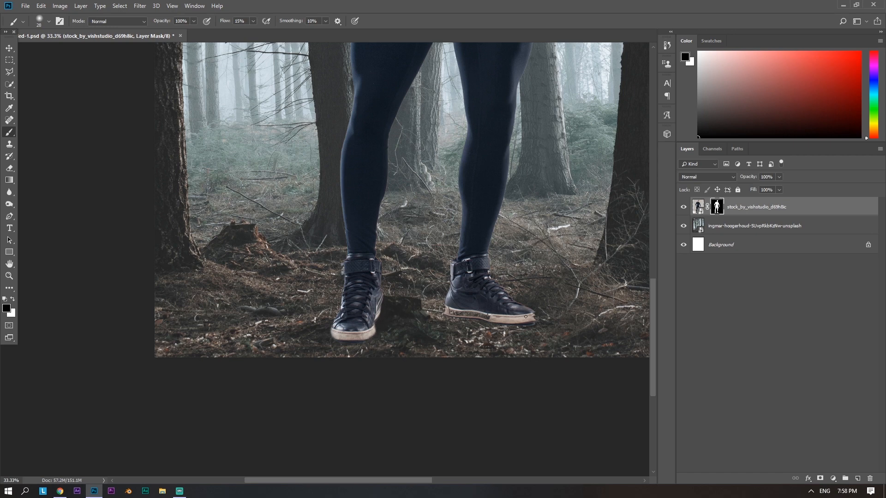
Refine the mask edge around the sole and toe of the man's other shoe with a small brush in black and white
right_click(526, 316)
left_click(616, 341)
right_click(465, 304, "alt")
right_click(534, 311, "alt")
key("x")
right_click(534, 314, "alt")
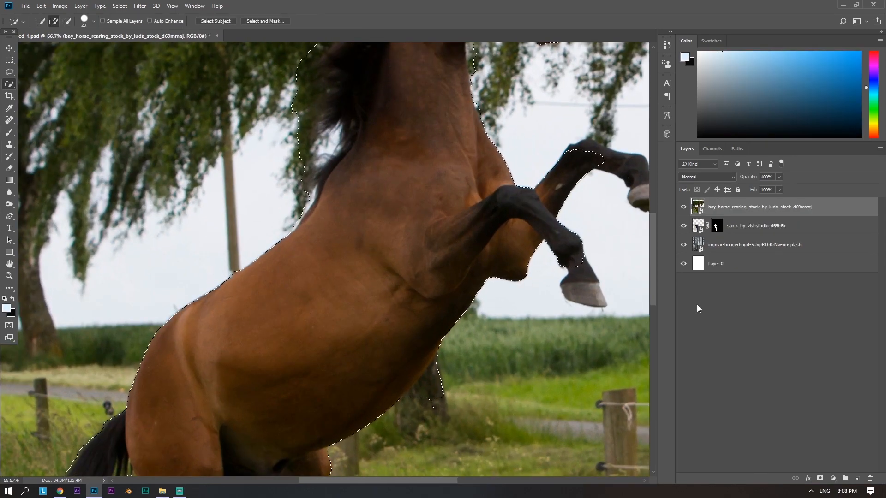
Add the horse's missing front legs and hooves to the selection with Quick Selection
key("ctrl+plus")
left_click_drag(486, 381, 493, 407)
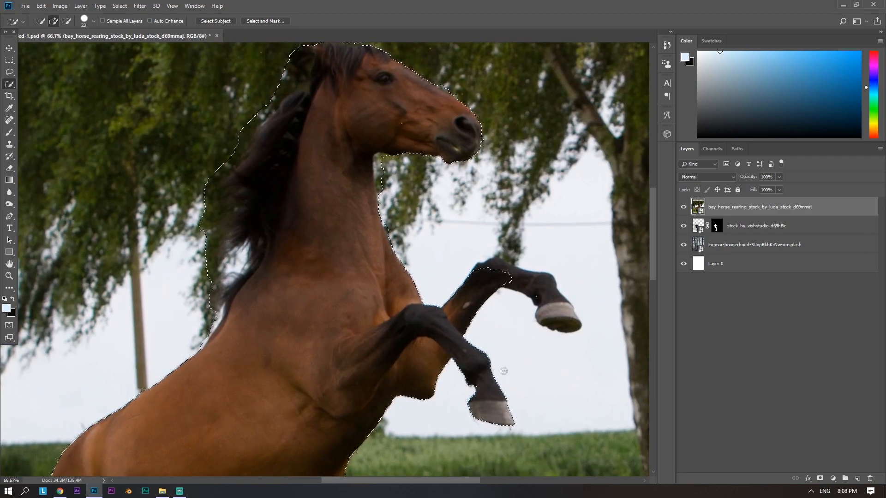
mouse_move(534, 292)
left_mouse_down()
mouse_move(506, 260)
mouse_move(511, 256)
left_mouse_up()
left_click_drag(456, 267, 504, 330)
mouse_move(429, 226)
left_mouse_down()
mouse_move(432, 316)
mouse_move(427, 294)
mouse_move(435, 303)
mouse_move(439, 296)
mouse_move(444, 320)
left_mouse_up()
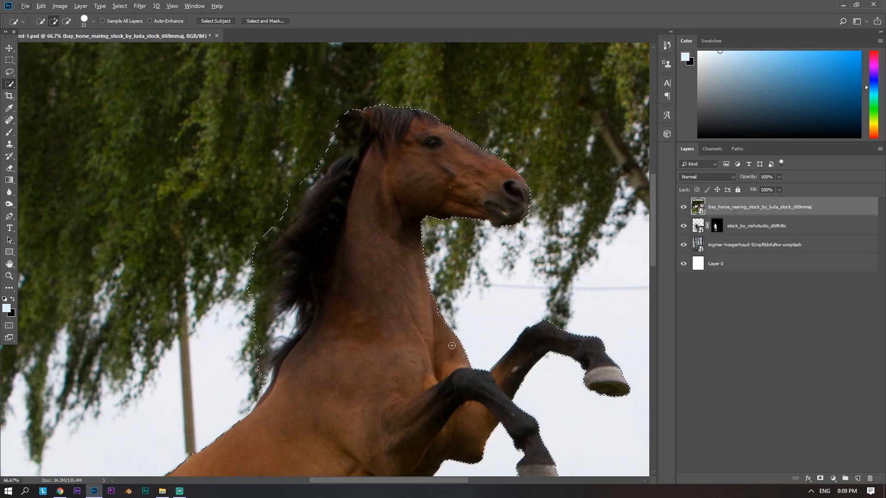
left_click_drag(436, 226, 447, 324)
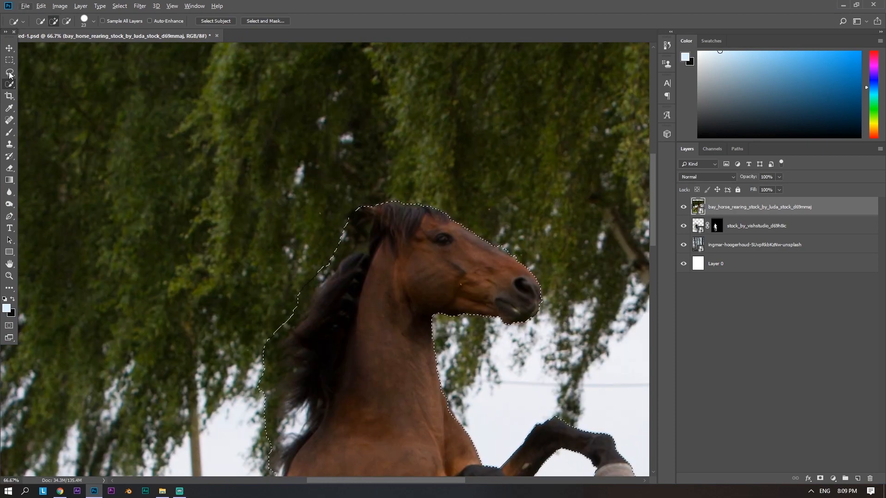
Trim the selection around the horse's muzzle, ear and mane by subtracting background areas with the Lasso tool
key("l")
key("alt")
mouse_move(507, 257)
left_mouse_down()
mouse_move(516, 255)
mouse_move(508, 259)
mouse_move(522, 284)
mouse_move(500, 252)
left_mouse_up()
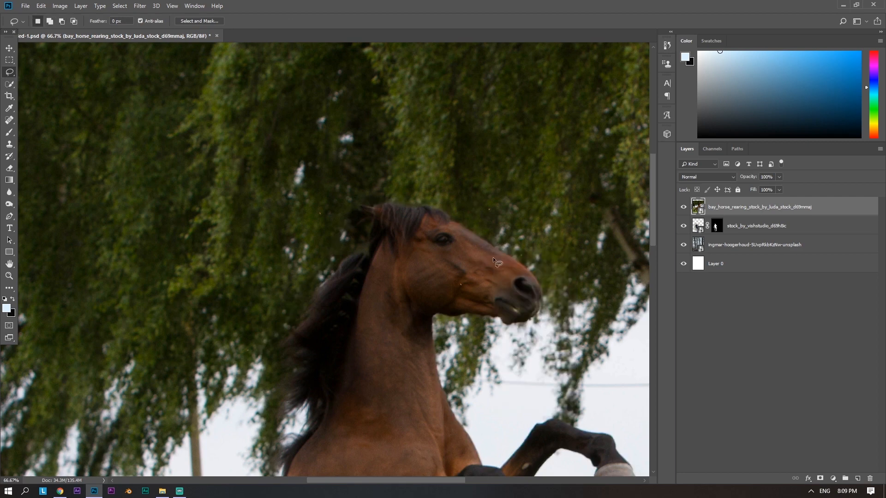
key("alt")
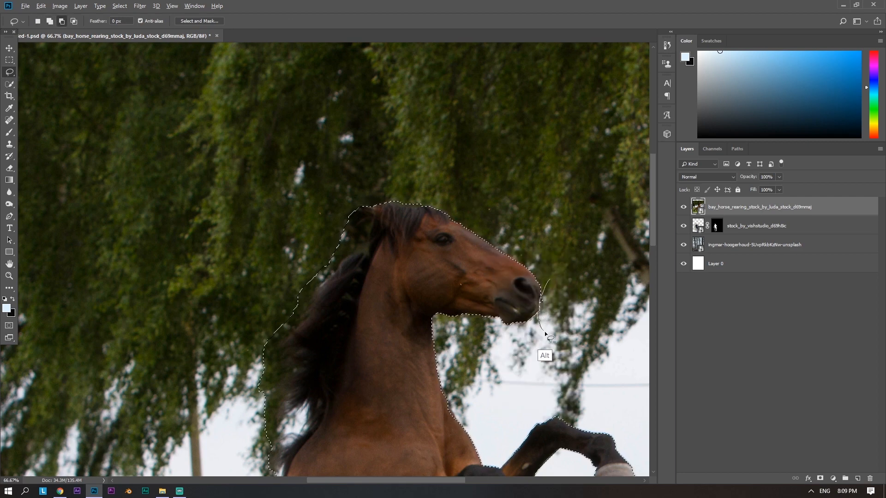
mouse_move(354, 209)
left_mouse_down()
mouse_move(374, 226)
mouse_move(368, 251)
mouse_move(334, 277)
left_mouse_up()
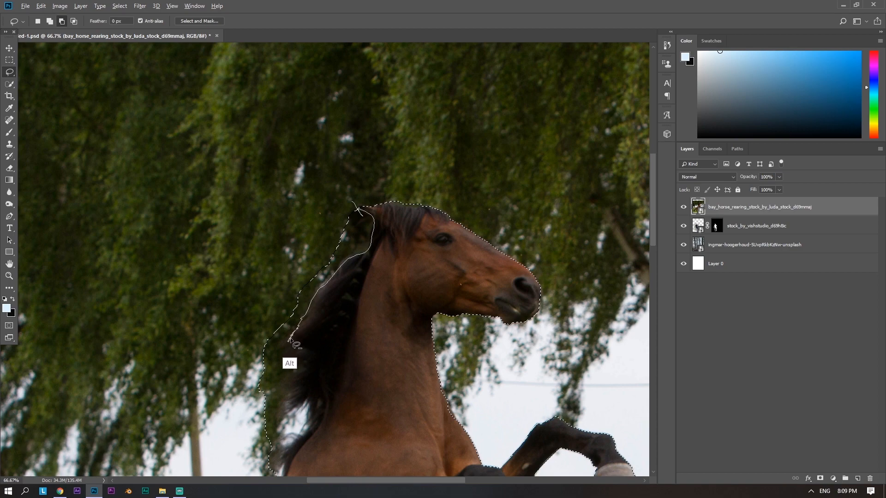
mouse_move(289, 363)
left_mouse_down()
mouse_move(292, 398)
mouse_move(319, 403)
mouse_move(284, 472)
mouse_move(308, 315)
mouse_move(306, 358)
mouse_move(267, 374)
mouse_move(337, 359)
mouse_move(328, 349)
left_mouse_up()
mouse_move(266, 417)
left_mouse_down()
mouse_move(381, 276)
mouse_move(318, 302)
left_mouse_up()
left_click_drag(316, 345, 324, 229)
Tidy the horse selection along the back, belly and raised front leg with the Lasso tool
left_click_drag(315, 192, 308, 190)
mouse_move(353, 315)
left_mouse_down()
mouse_move(336, 326)
mouse_move(261, 312)
left_mouse_up()
mouse_move(411, 289)
left_mouse_down()
mouse_move(439, 257)
mouse_move(430, 292)
mouse_move(439, 255)
mouse_move(466, 265)
mouse_move(447, 275)
left_mouse_up()
key("ctrl+z")
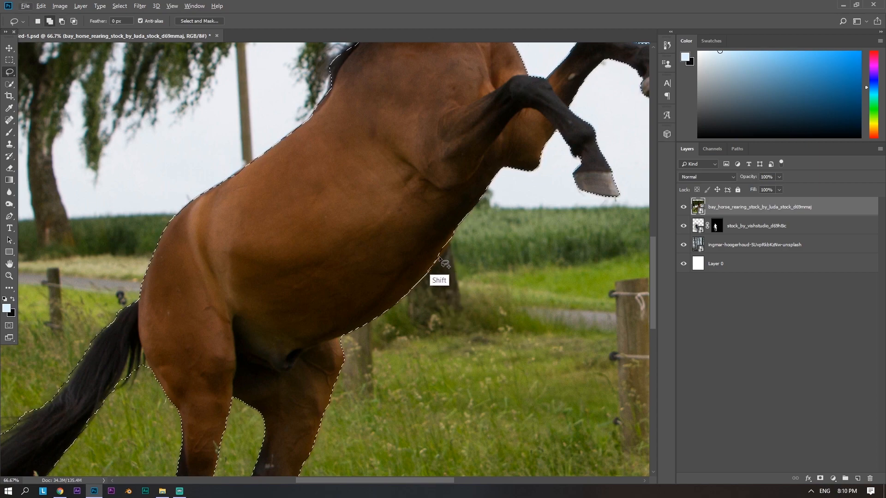
mouse_move(575, 61)
left_mouse_down()
mouse_move(441, 310)
mouse_move(426, 407)
left_mouse_up()
mouse_move(337, 343)
left_mouse_down()
mouse_move(344, 359)
mouse_move(339, 342)
mouse_move(342, 352)
left_mouse_up()
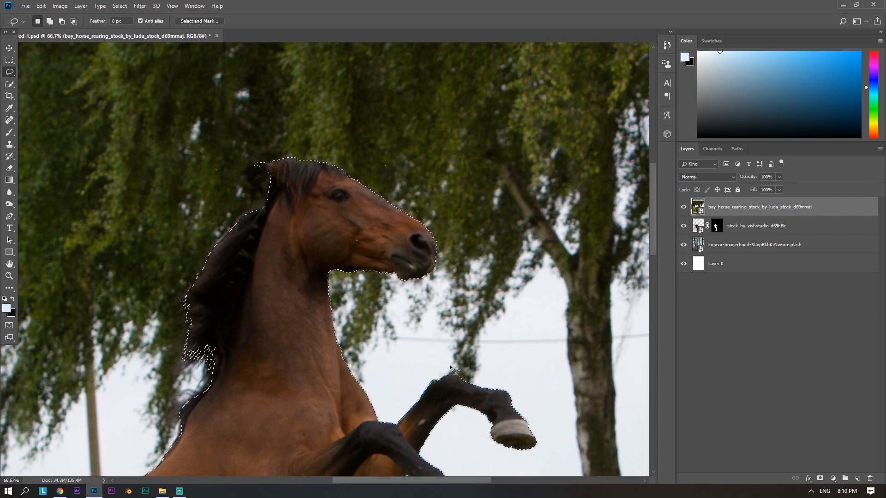
mouse_move(423, 378)
left_mouse_down()
mouse_move(451, 377)
mouse_move(443, 379)
left_mouse_up()
Cut the grass out of the selection between the loose hairs at the base of the horse's tail
mouse_move(311, 230)
left_mouse_down()
mouse_move(351, 345)
mouse_move(352, 226)
left_mouse_up()
left_click_drag(351, 392, 475, 180)
left_click_drag(351, 390, 475, 178)
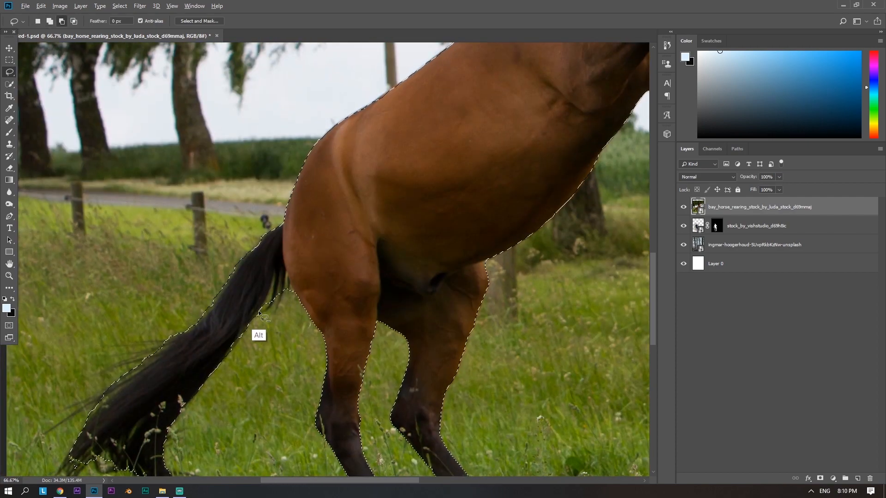
mouse_move(261, 310)
left_mouse_down()
mouse_move(272, 275)
mouse_move(262, 313)
mouse_move(277, 287)
mouse_move(275, 312)
mouse_move(279, 289)
mouse_move(289, 293)
mouse_move(284, 286)
mouse_move(279, 301)
mouse_move(287, 274)
mouse_move(293, 292)
left_mouse_up()
Correct the selection outline around the horse's two hind hooves with the Lasso tool
left_click_drag(314, 354, 318, 220)
mouse_move(370, 366)
left_mouse_down()
mouse_move(403, 383)
mouse_move(380, 349)
left_mouse_up()
mouse_move(453, 352)
left_mouse_down()
mouse_move(471, 379)
mouse_move(465, 340)
mouse_move(447, 344)
left_mouse_up()
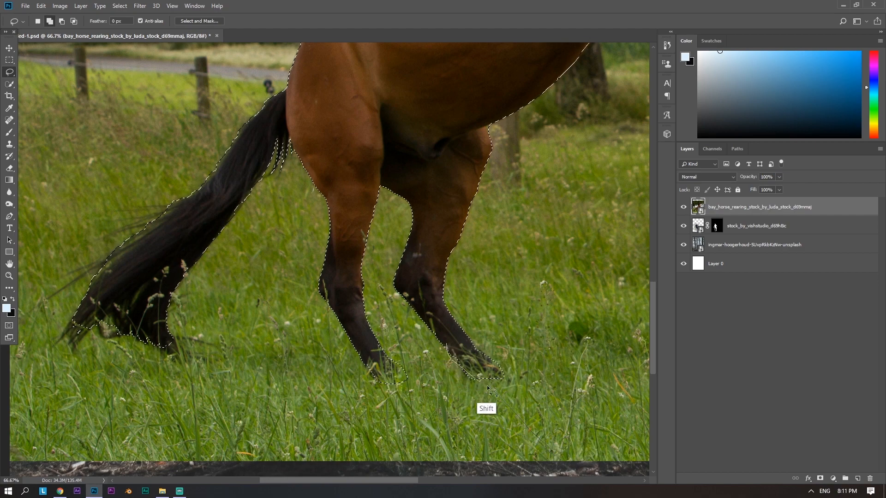
mouse_move(487, 387)
left_mouse_down()
mouse_move(482, 373)
mouse_move(466, 377)
mouse_move(484, 382)
left_mouse_up()
Add the wispy hairs at the tail tip to the selection and trim the grass along the tail's upper edge
left_click_drag(320, 353, 495, 377)
left_click_drag(272, 345, 302, 367)
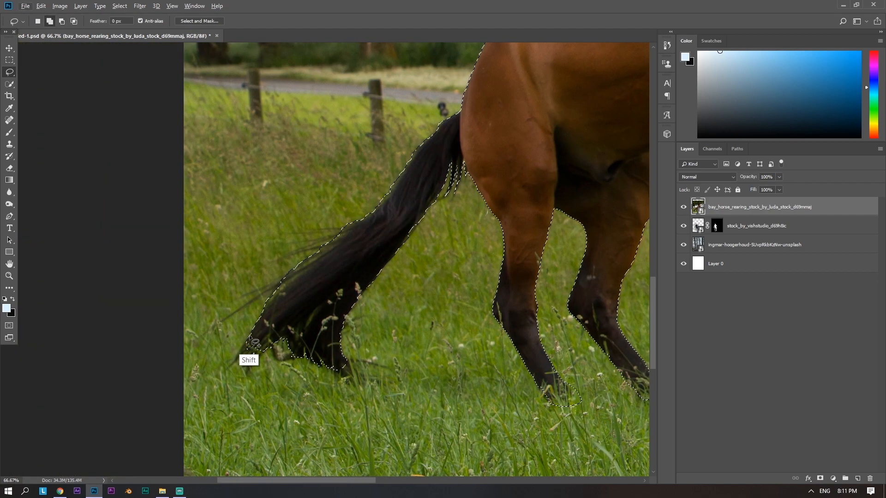
mouse_move(248, 337)
left_mouse_down()
mouse_move(242, 358)
mouse_move(258, 350)
mouse_move(250, 339)
left_mouse_up()
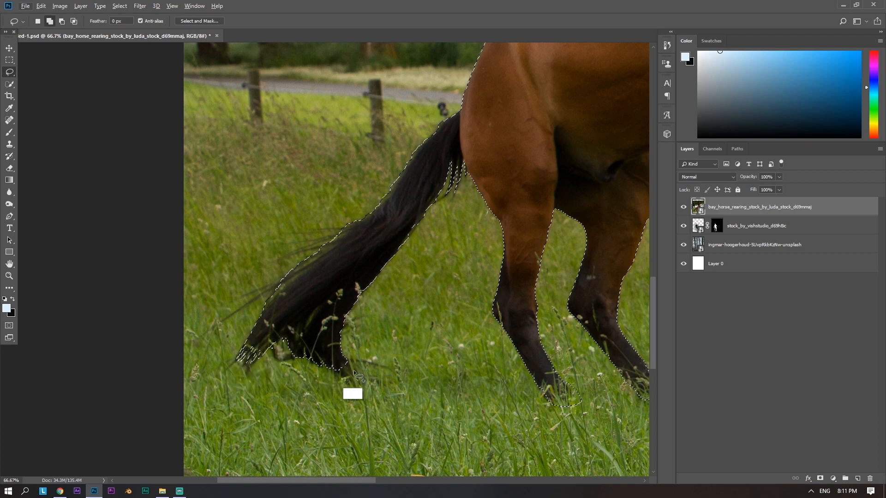
left_click_drag(355, 375, 334, 473)
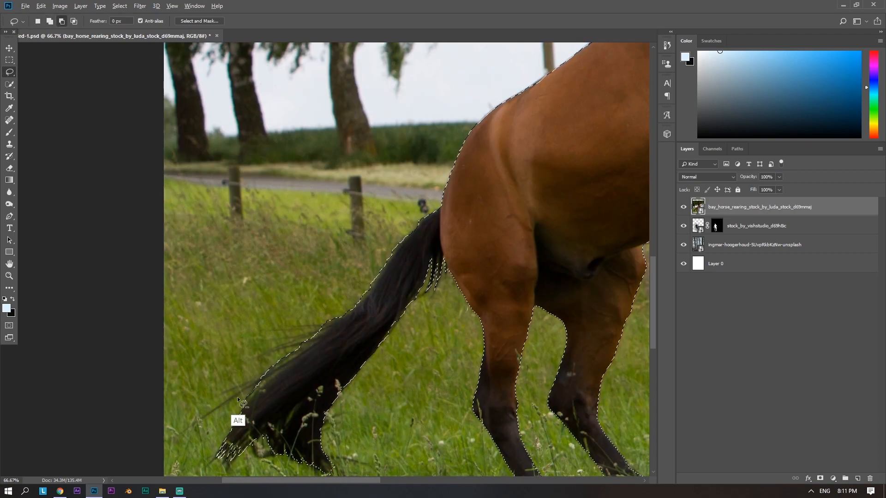
mouse_move(218, 456)
left_mouse_down()
mouse_move(335, 290)
mouse_move(394, 257)
mouse_move(361, 305)
mouse_move(356, 208)
left_mouse_up()
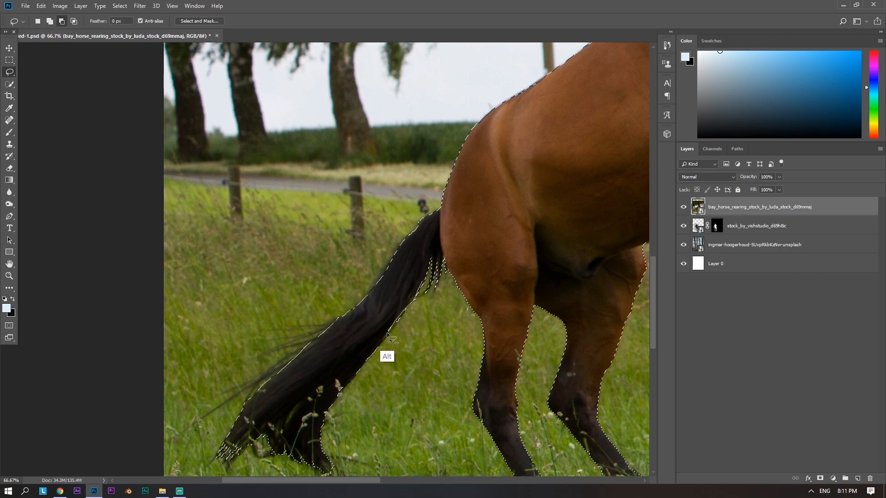
Add a layer mask to the horse layer from the selection to hide its background
scroll(407, 447, "down", 4)
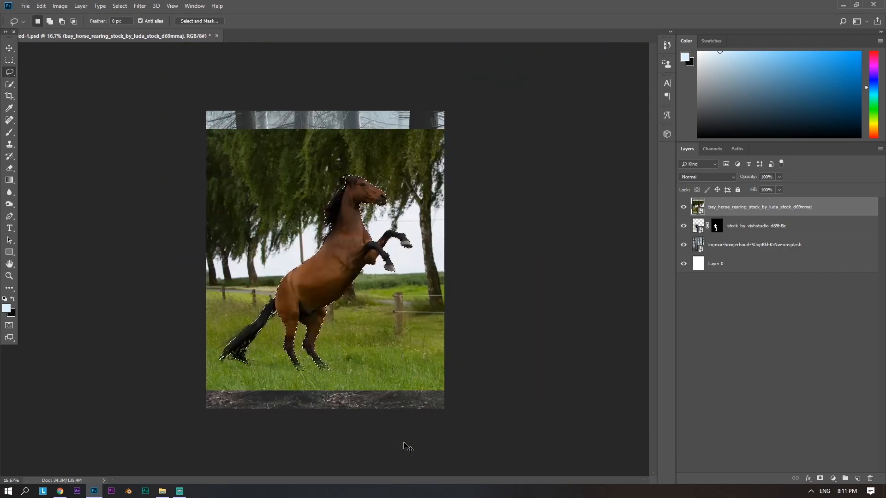
scroll(408, 447, "down", 1)
left_click(820, 479)
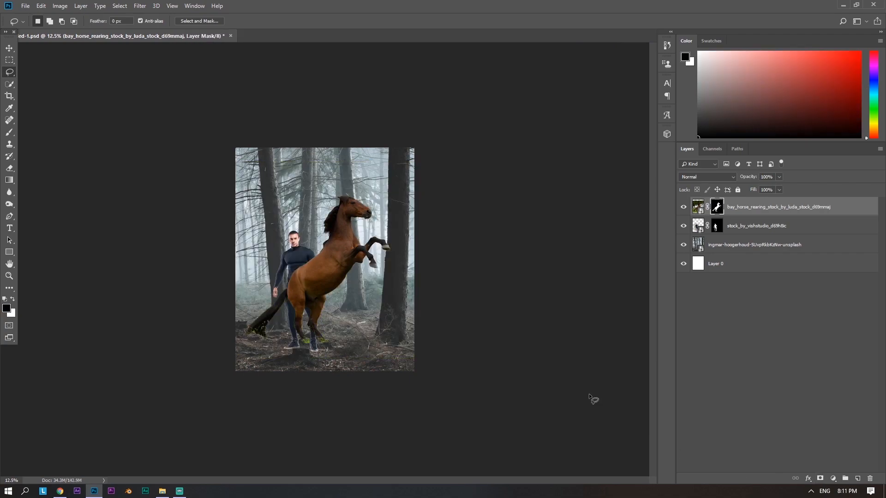
Compare the horse with its mask off and on, and clean up the mask edges with a small brush
left_click(721, 211, "shift")
scroll(428, 342, "up", 5)
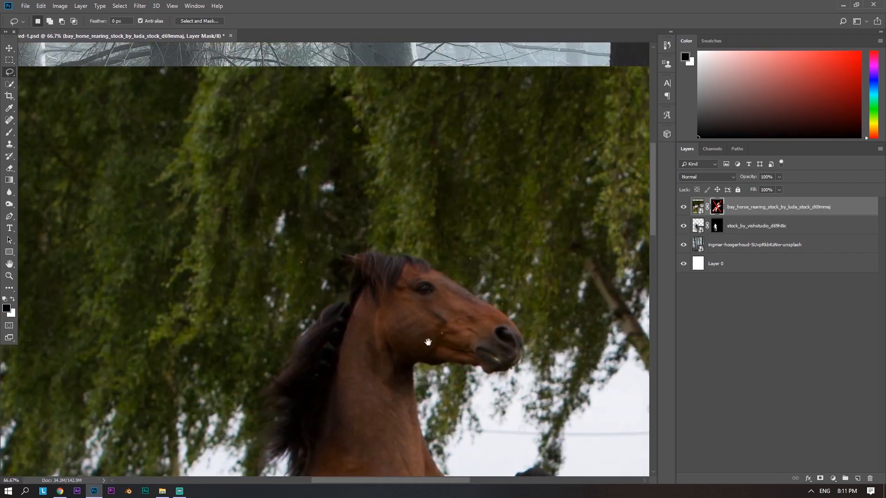
left_click(718, 207, "shift")
key("b")
right_click(378, 295, "alt")
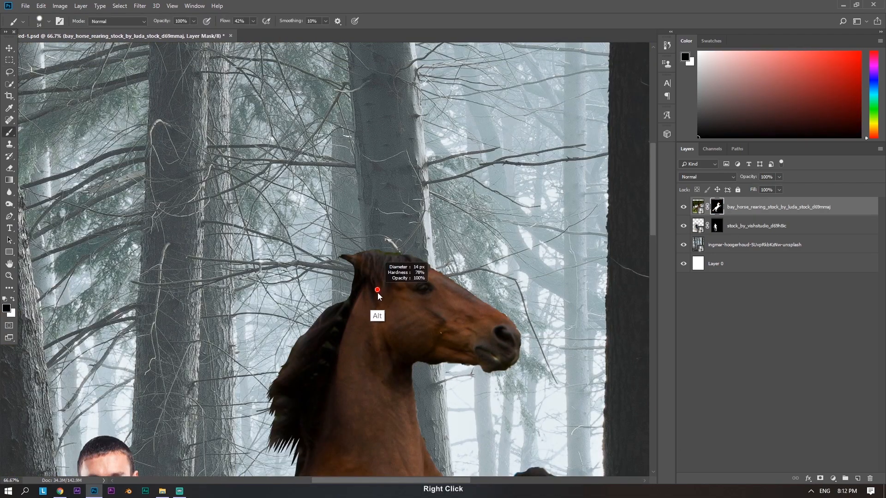
key("x")
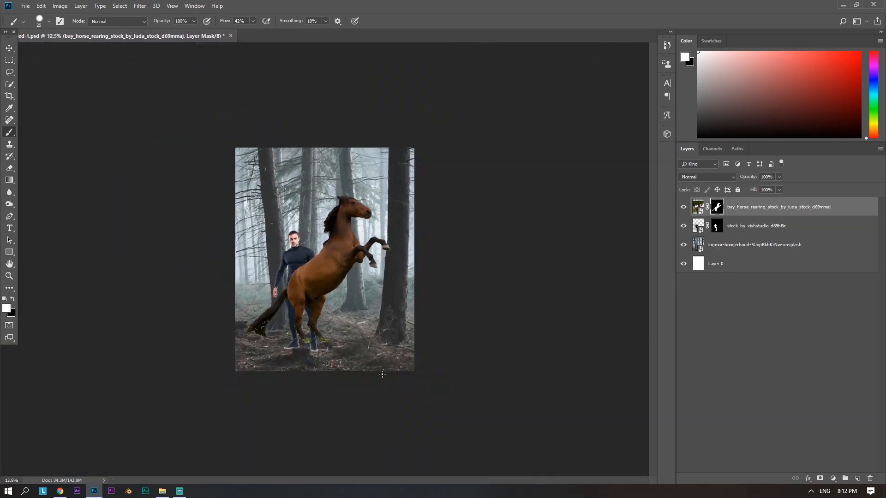
Move the horse layer below the man's layer so that the man stands in front of the horse
left_click_drag(781, 208, 778, 235)
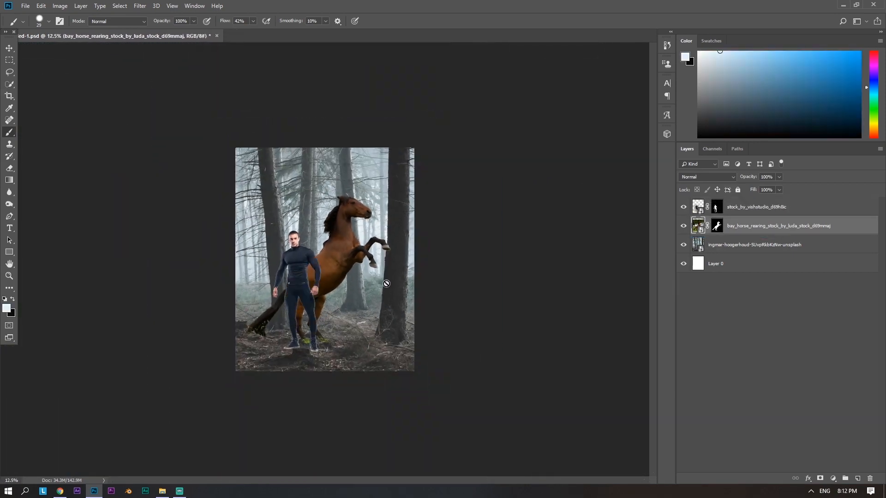
key("ctrl+minus")
key("ctrl+plus")
key("ctrl+plus")
key("ctrl+plus")
key("ctrl+plus")
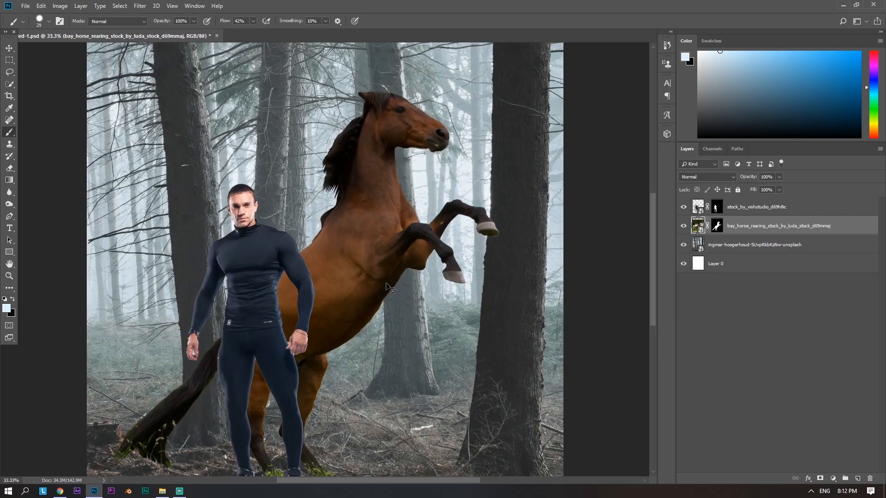
key("ctrl+minus")
key("ctrl+minus")
Create a new empty layer and place it directly beneath the horse layer
key("ctrl+plus")
key("ctrl+plus")
key("ctrl+plus")
key("ctrl+plus")
left_click_drag(385, 282, 418, 363)
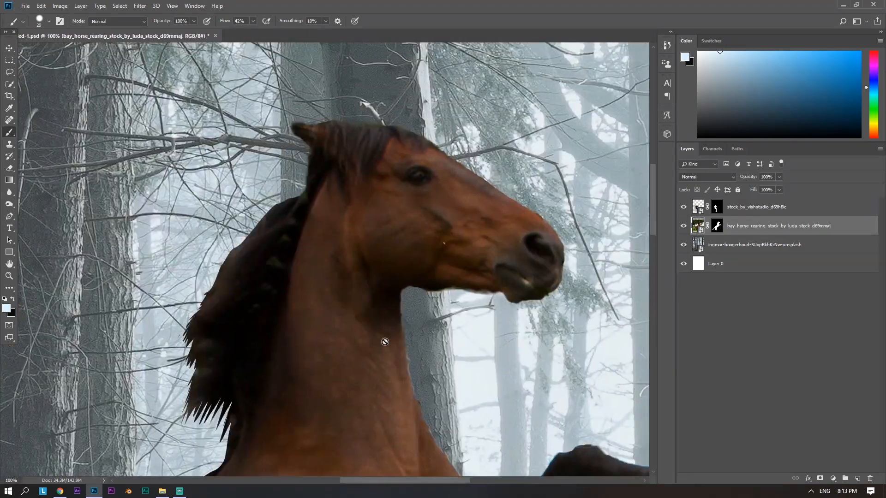
left_click(811, 301)
left_click(858, 478)
left_click_drag(790, 210, 770, 255)
Choose the "fur RD" brush at 209 px and adjust its tip angle for the mane
right_click(304, 314)
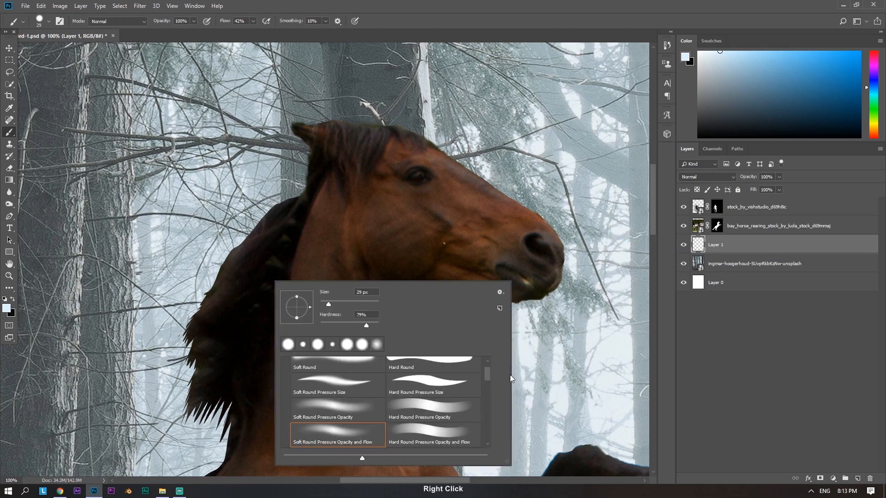
left_click_drag(487, 376, 486, 430)
left_click(285, 412)
left_click(285, 429)
left_click(333, 391)
right_click(214, 334)
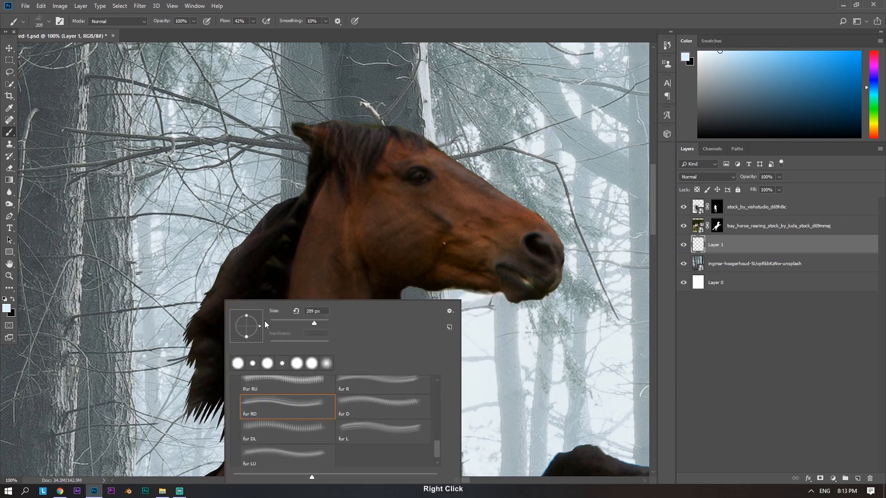
left_click(209, 366)
Sample the mane's dark colour, rotate the fur brush tip, and paint hair strokes along the lower mane edge
left_click(208, 398, "alt")
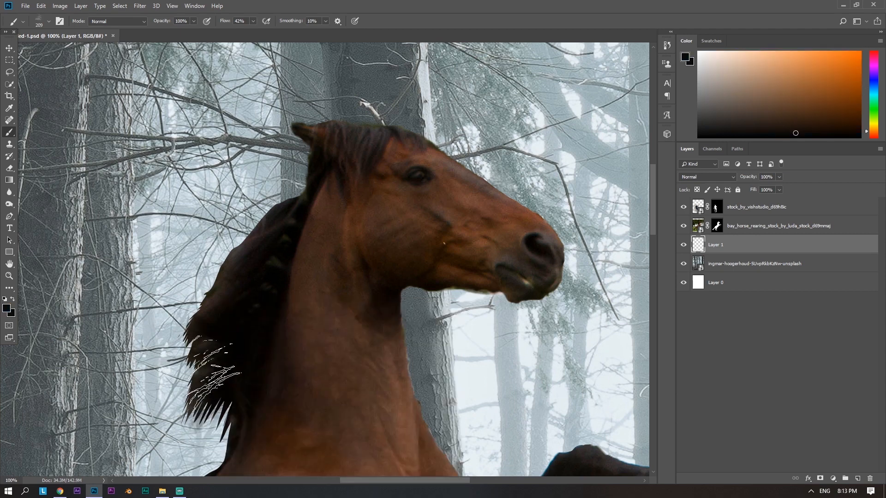
left_click_drag(210, 372, 213, 405)
right_click(224, 376)
left_click_drag(272, 326, 270, 319)
left_click(204, 368)
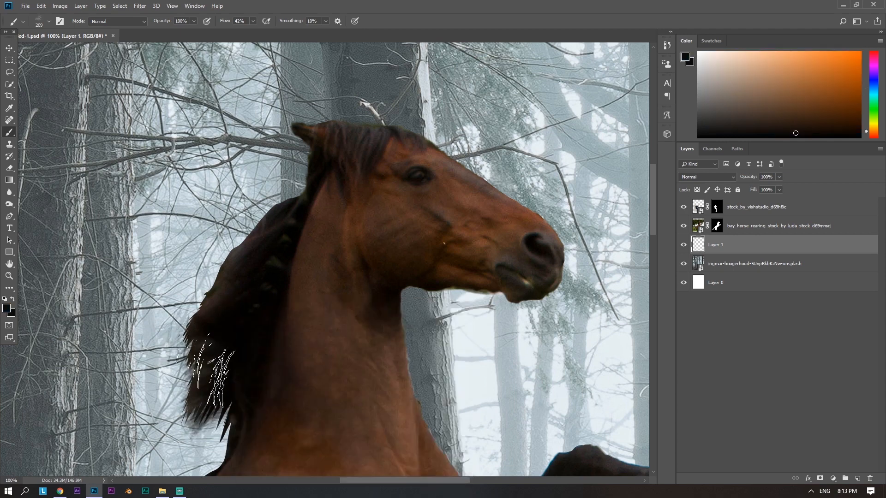
mouse_move(206, 369)
left_mouse_down()
mouse_move(256, 276)
mouse_move(330, 209)
mouse_move(316, 220)
mouse_move(339, 189)
left_mouse_up()
Reduce the fur brush to 87 px and paint dark hair strokes along the upper mane edge, refining with a 29 px tip
right_click(323, 203, "alt")
left_click_drag(291, 208, 296, 210)
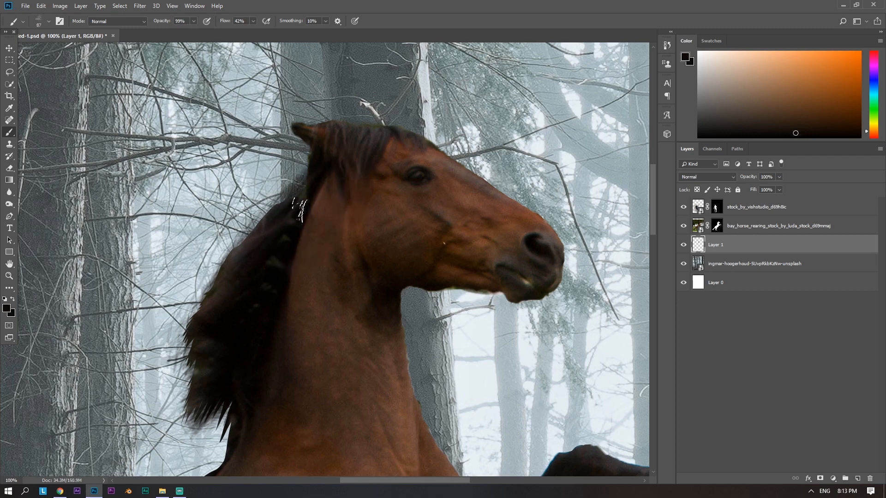
right_click(276, 229, "alt")
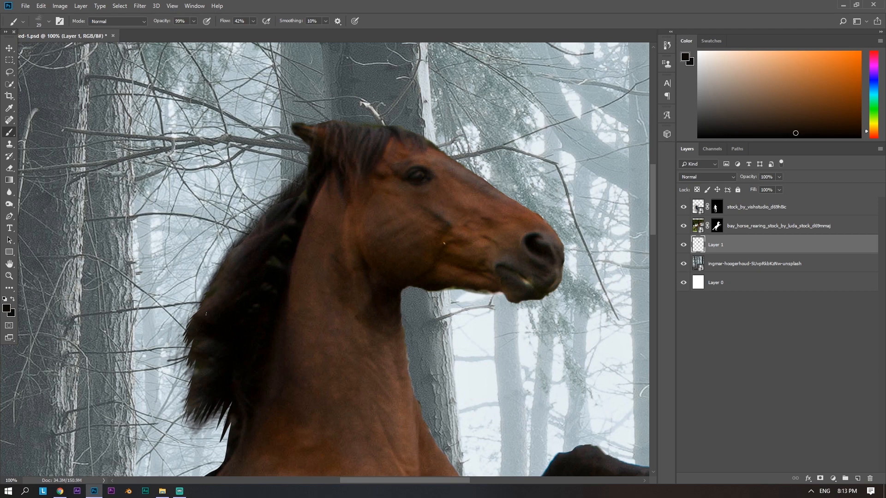
On the horse layer's mask, use the fur brush at 83 px with a rotated tip to break up the upper mane edge
left_click(718, 226)
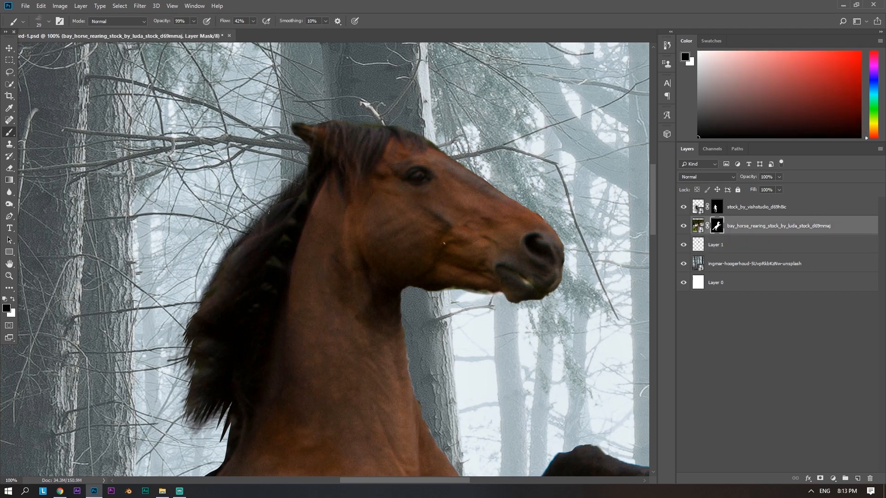
right_click(232, 248)
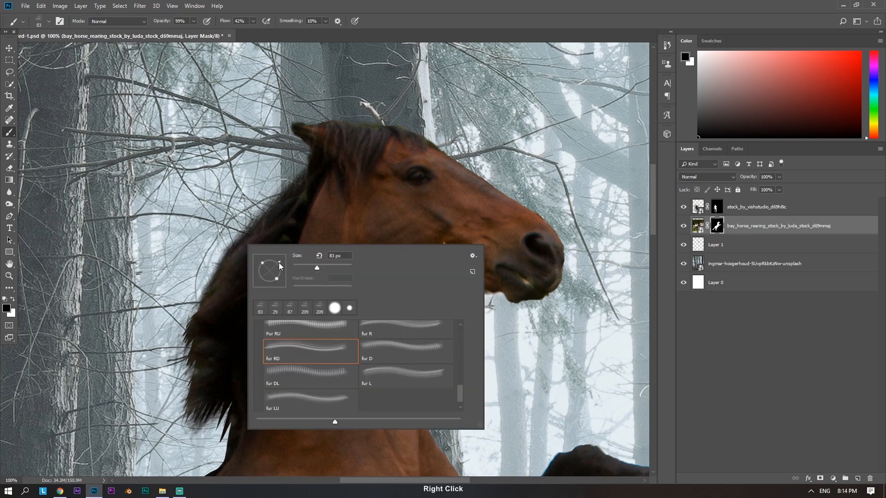
left_click(279, 268)
left_click(236, 238)
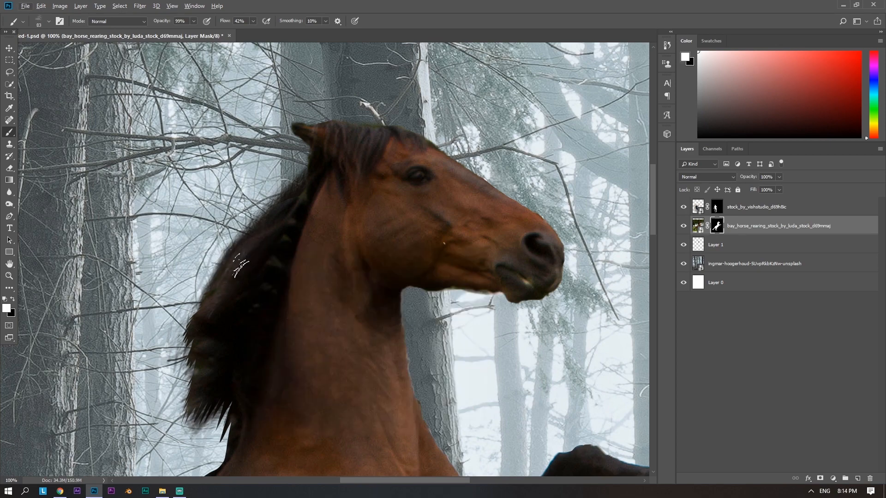
left_click_drag(196, 334, 225, 256)
key("x")
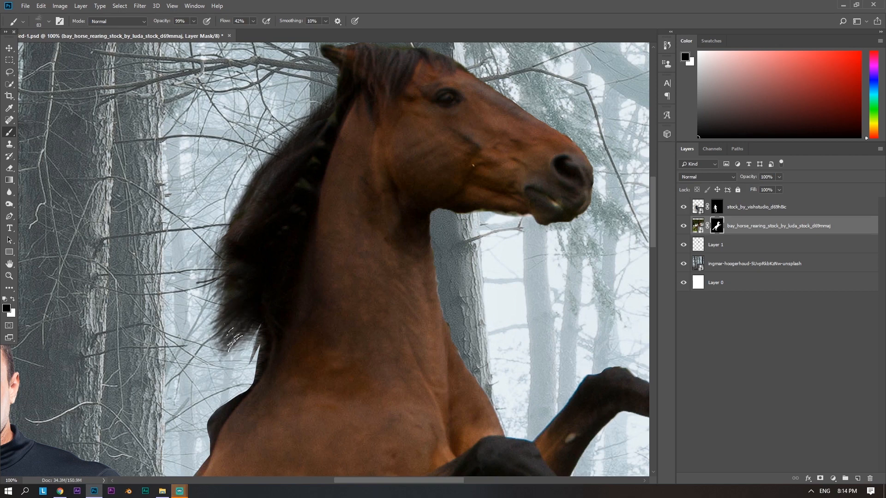
Adjust the fur brush tip angle again and paint the mask to shape wispy hair ends at the mane's lower tip
right_click(255, 294)
left_click(218, 331)
left_click_drag(263, 330, 258, 344)
key("x")
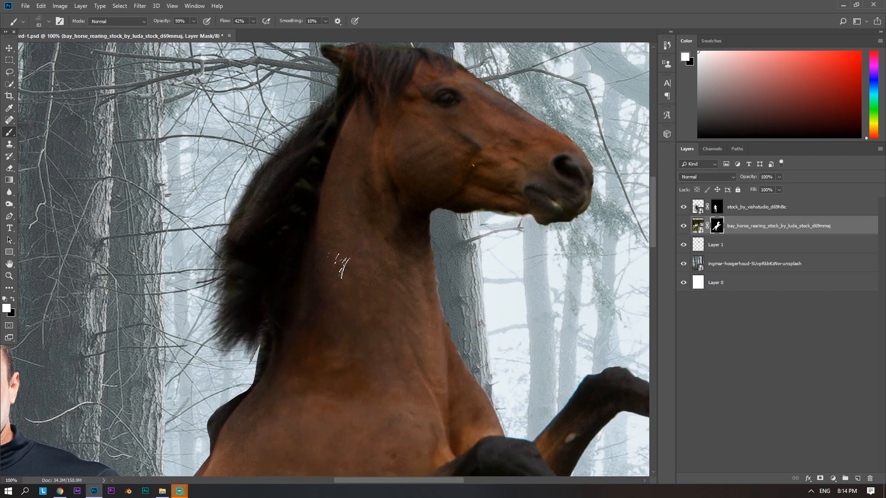
Refine the horse mask along the back below the mane with a 15 px Soft Round Pressure Opacity brush, comparing with the mask disabled
right_click(375, 273)
left_click_drag(592, 395, 591, 331)
left_click(432, 394)
left_click_drag(235, 326, 209, 336)
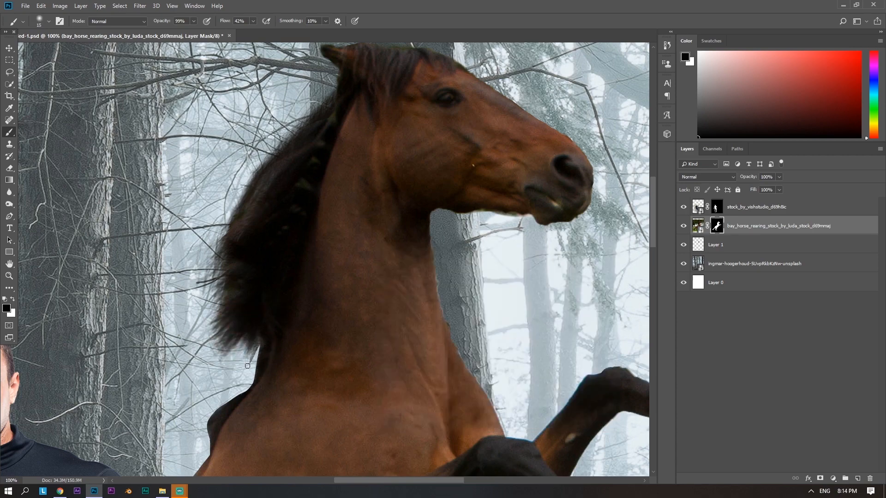
scroll(264, 346, "down", 5)
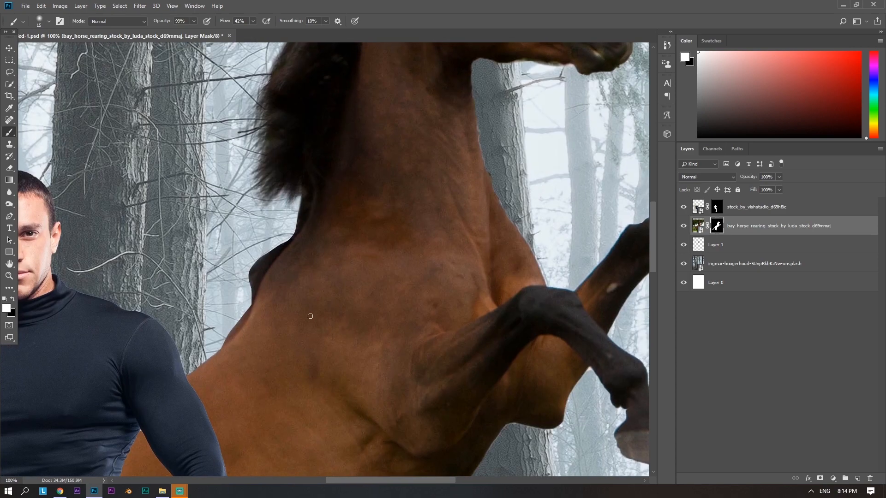
left_click(717, 225, "shift")
left_click(716, 226, "shift")
left_click(716, 226, "shift")
left_click(717, 226, "shift")
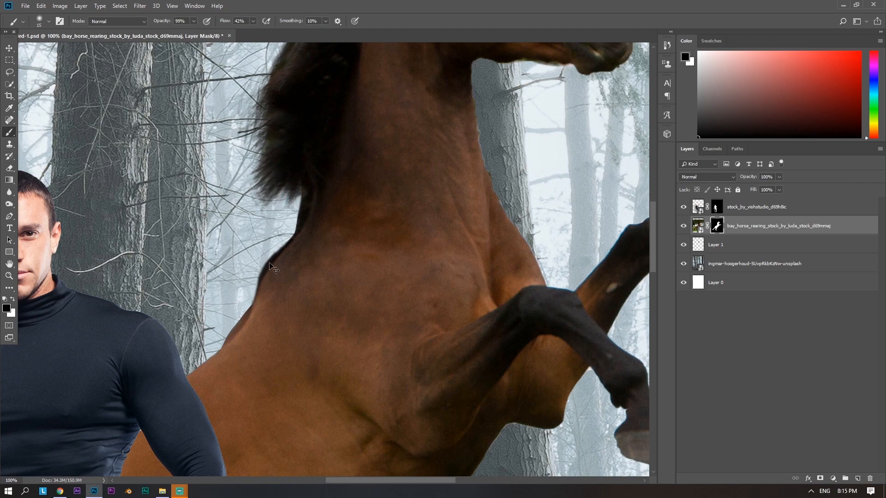
Stretch the painted hair on Layer 1 to 119.26% height with Free Transform and nudge it upward behind the mane
key("ctrl+minus")
key("ctrl+minus")
key("ctrl+minus")
key("ctrl+minus")
key("ctrl+minus")
key("ctrl+minus")
key("ctrl+plus")
key("ctrl+plus")
key("ctrl+plus")
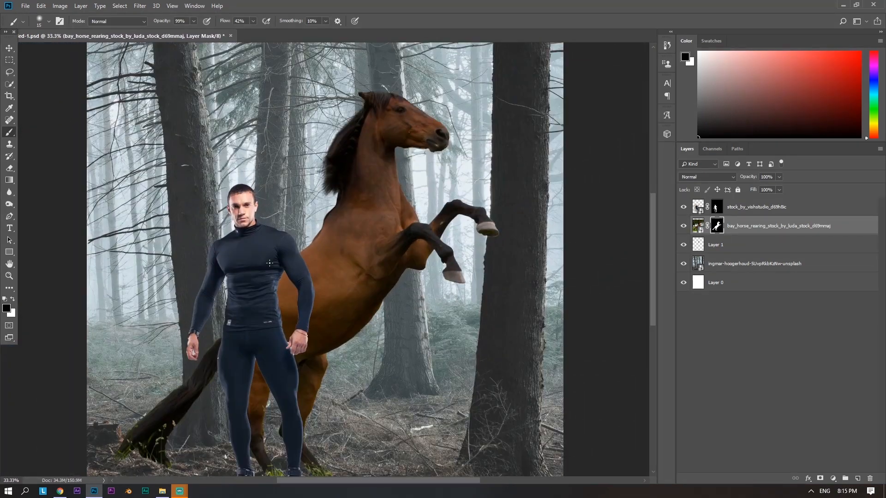
left_click(762, 250)
key("ctrl+t")
mouse_move(354, 199)
left_mouse_down()
mouse_move(354, 219)
mouse_move(347, 188)
left_mouse_up()
key("Up")
key("Up")
key("Up")
key("Up")
key("Up")
key("Up")
key("Up")
key("Up")
key("Up")
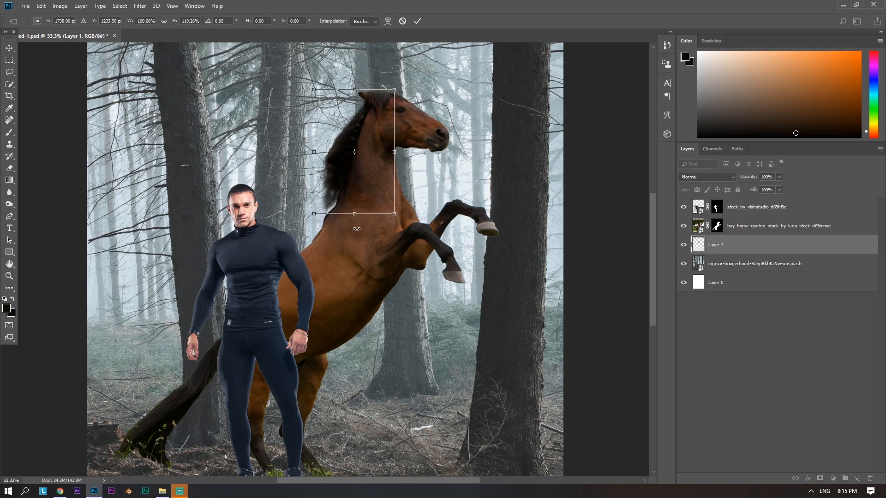
key("Return")
Examine the lower mane with the painted hair on Layer 1 hidden and shown
key("b")
key("ctrl+minus")
key("ctrl+minus")
key("ctrl+plus")
key("ctrl+plus")
left_click_drag(407, 261, 380, 420)
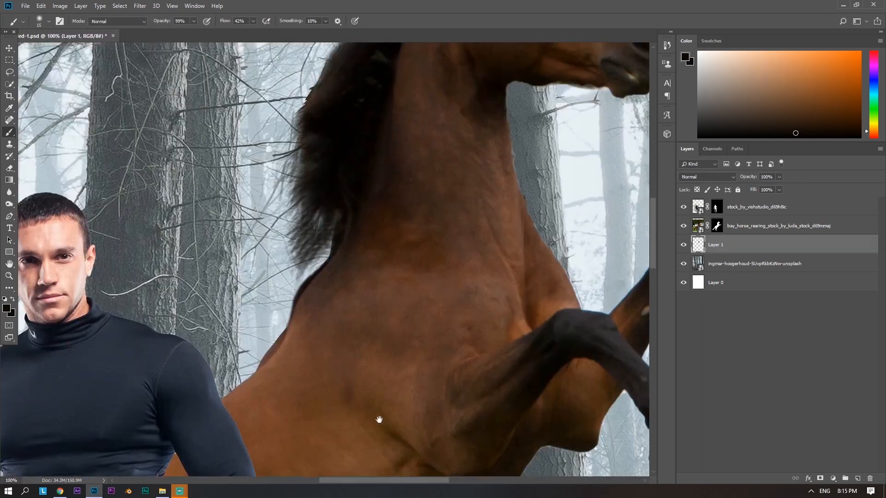
left_click(684, 245)
left_click(684, 245)
Take a fur brush at 61 px, sample the mane's dark colour, and paint white on the horse mask around the lower mane
right_click(290, 246)
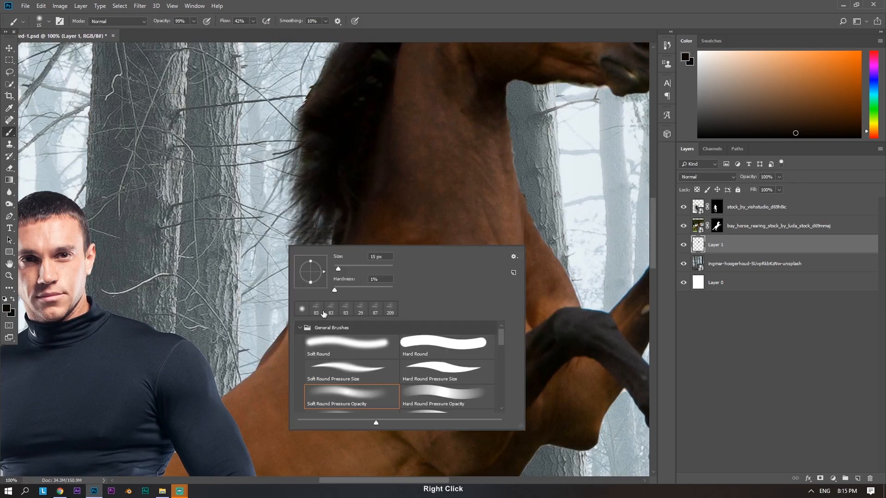
left_click(361, 308)
right_click(318, 210, "alt")
left_click(318, 213, "alt")
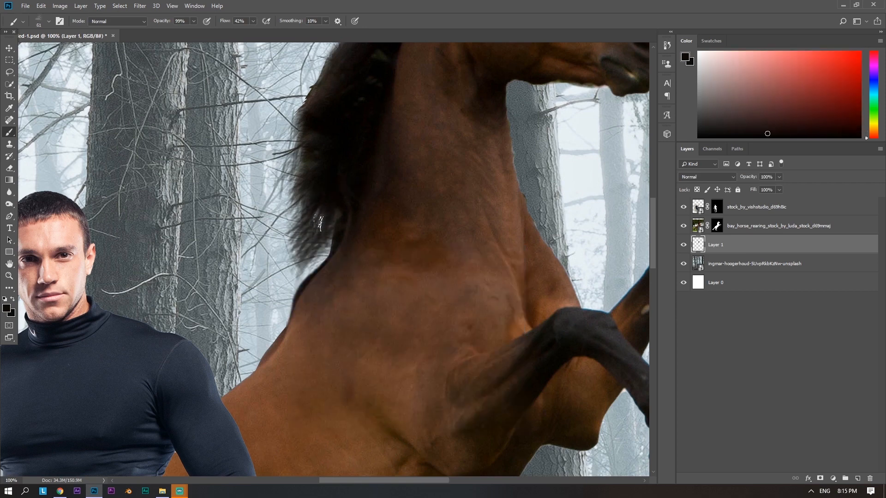
left_click(717, 226)
key("x")
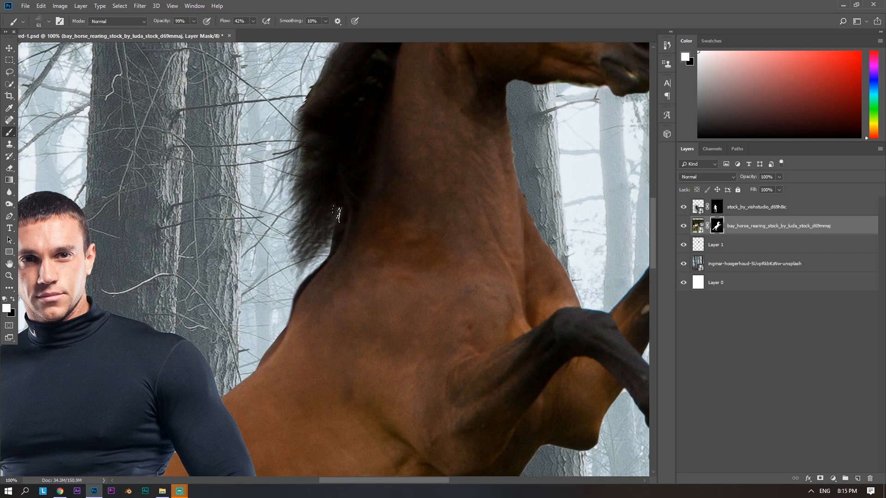
Set the fur brush to 269 px and rotate its tip to follow the hair direction of the horse's tail
scroll(406, 346, "down", 6)
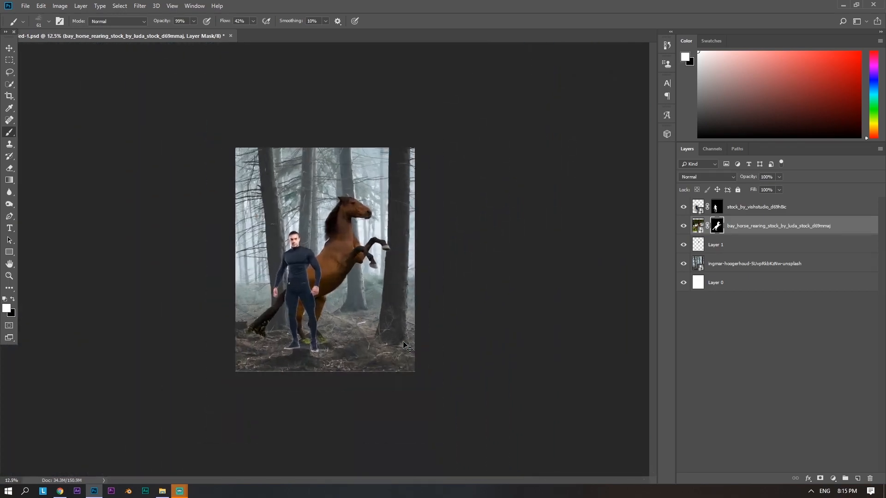
key("ctrl+plus")
key("ctrl+minus")
key("ctrl+plus")
key("ctrl+plus")
key("ctrl+plus")
key("ctrl+plus")
left_click_drag(402, 341, 599, 167)
right_click(332, 289, "alt")
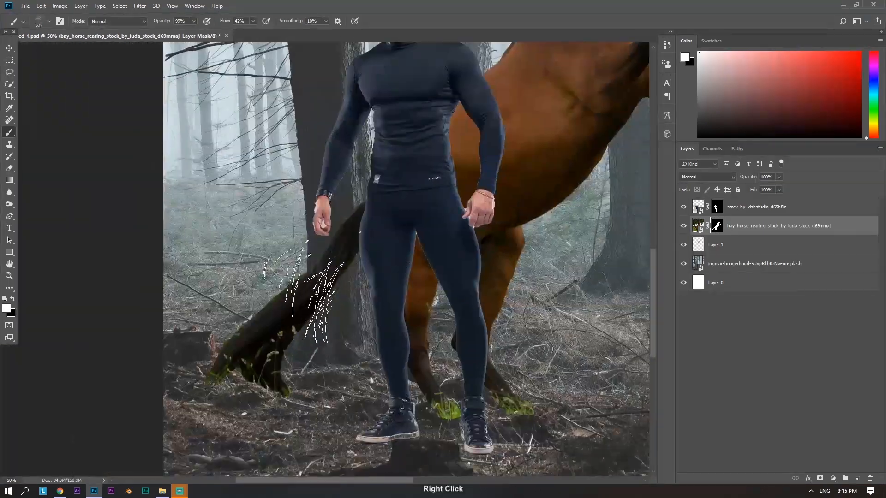
right_click(305, 291)
left_click_drag(351, 300, 353, 311)
right_click(274, 298, "alt")
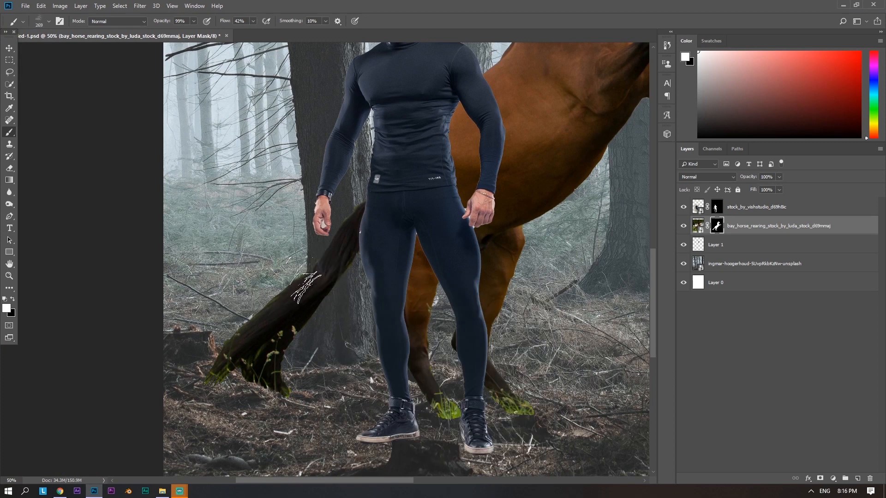
Paint black fur strokes on the horse mask to thin the tail and hide its grassy end, refining with a 57 px tip
key("x")
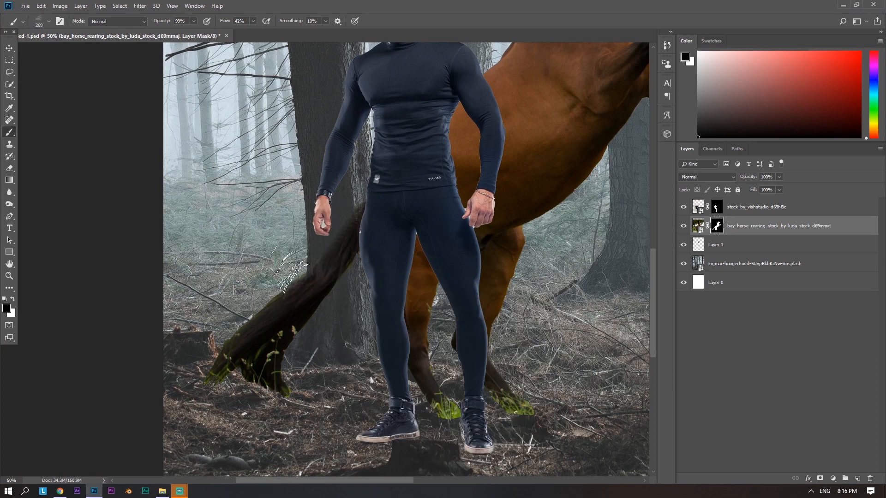
mouse_move(247, 318)
left_mouse_down()
mouse_move(222, 338)
mouse_move(231, 372)
mouse_move(198, 362)
mouse_move(249, 321)
left_mouse_up()
mouse_move(281, 280)
left_mouse_down()
mouse_move(255, 385)
mouse_move(227, 430)
mouse_move(305, 347)
mouse_move(261, 396)
left_mouse_up()
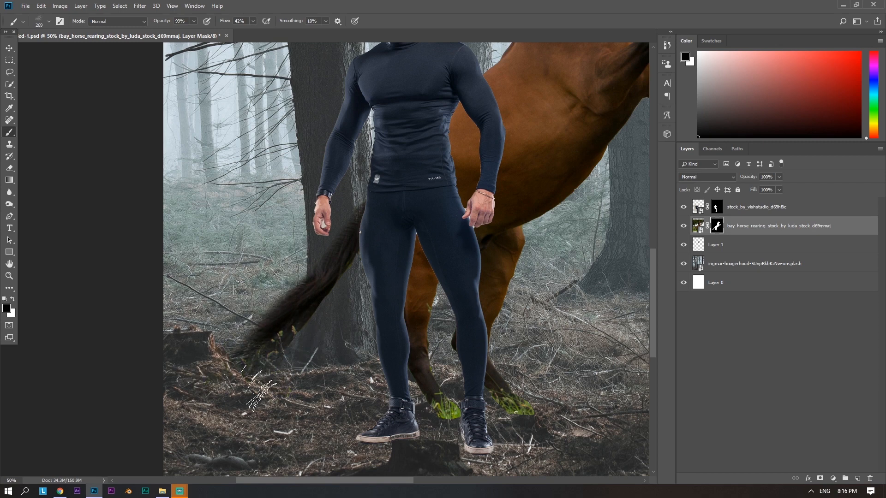
right_click(307, 300, "alt")
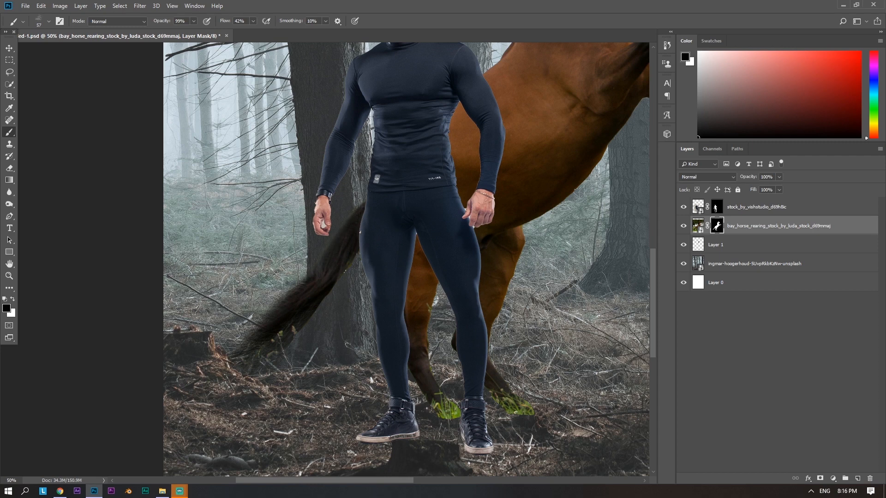
left_click_drag(313, 301, 319, 299)
left_click_drag(295, 329, 287, 338)
Reduce the fur brush to 41 px and paint white on the horse mask along the back edge beside the man's shoulder
key("ctrl+minus")
key("ctrl+minus")
key("ctrl+minus")
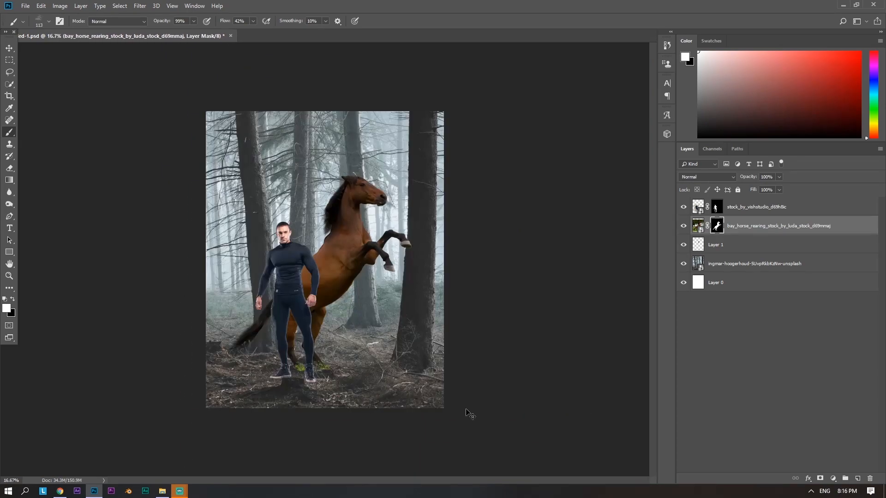
key("ctrl+plus")
key("ctrl+plus")
key("ctrl+plus")
key("ctrl+plus")
key("ctrl+plus")
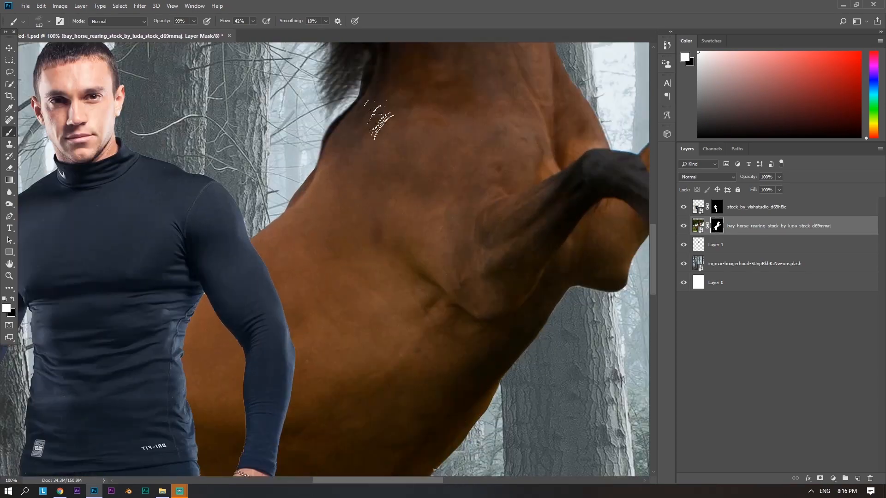
right_click(301, 179, "alt")
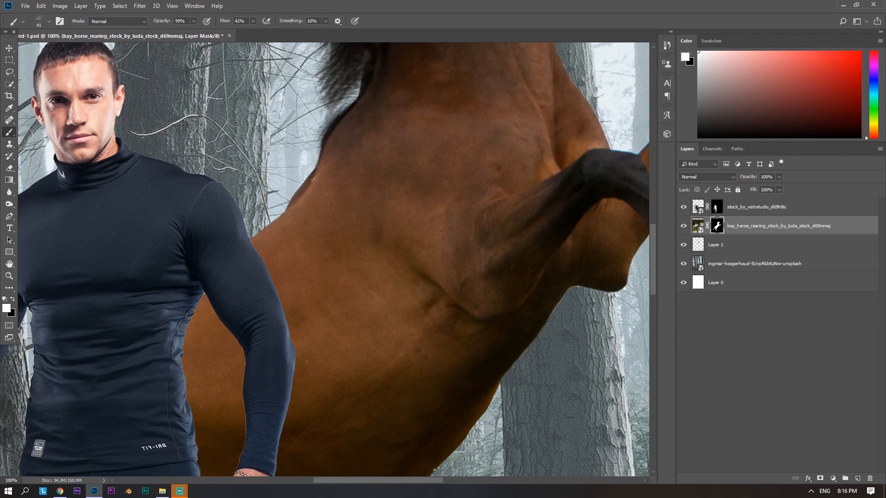
Examine the whole composite and then the horse's tail and hooves against the forest floor
key("ctrl+minus")
key("ctrl+minus")
key("ctrl+minus")
key("ctrl+minus")
key("ctrl+minus")
key("ctrl+minus")
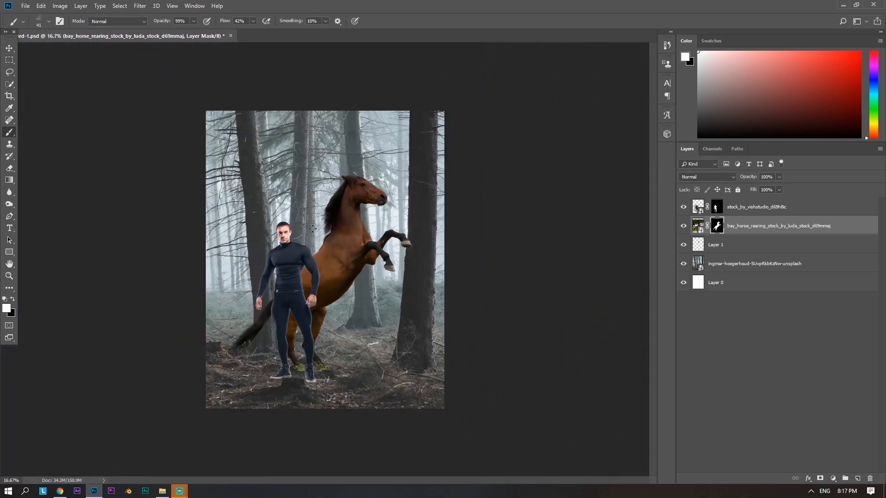
key("ctrl+plus")
key("ctrl+plus")
key("ctrl+plus")
key("ctrl+plus")
left_click_drag(268, 411, 452, 202)
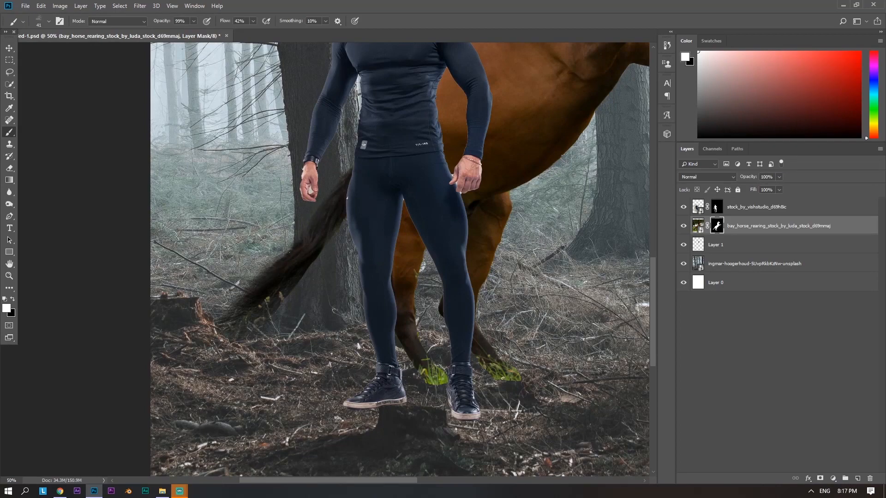
key("ctrl+minus")
key("ctrl+minus")
key("ctrl+minus")
key("ctrl+minus")
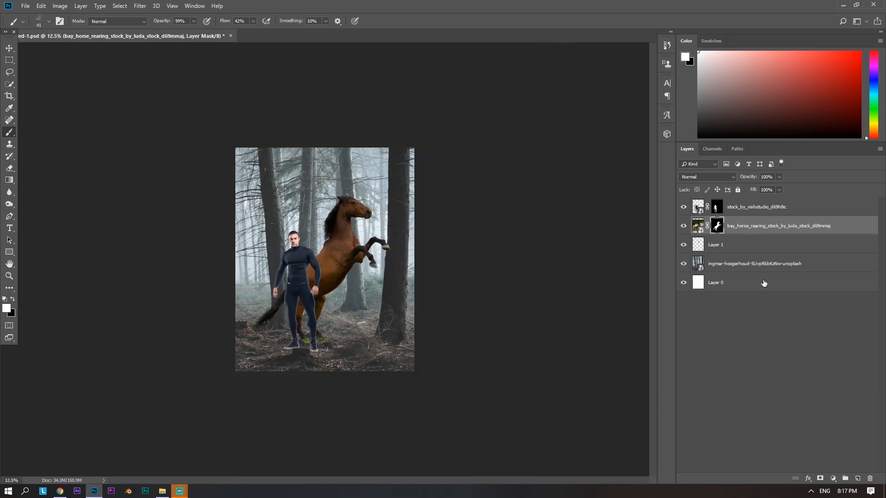
Add a Hue/Saturation adjustment clipped to the horse layer and set the Yellows to Saturation -100 and Lightness -100
left_click(834, 479)
left_click(826, 403)
left_click(684, 195)
left_click(306, 343)
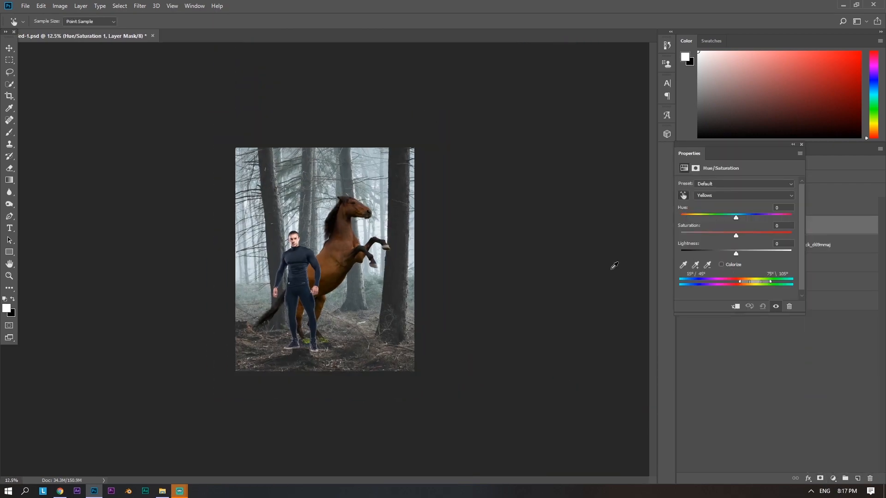
left_click_drag(735, 253, 649, 254)
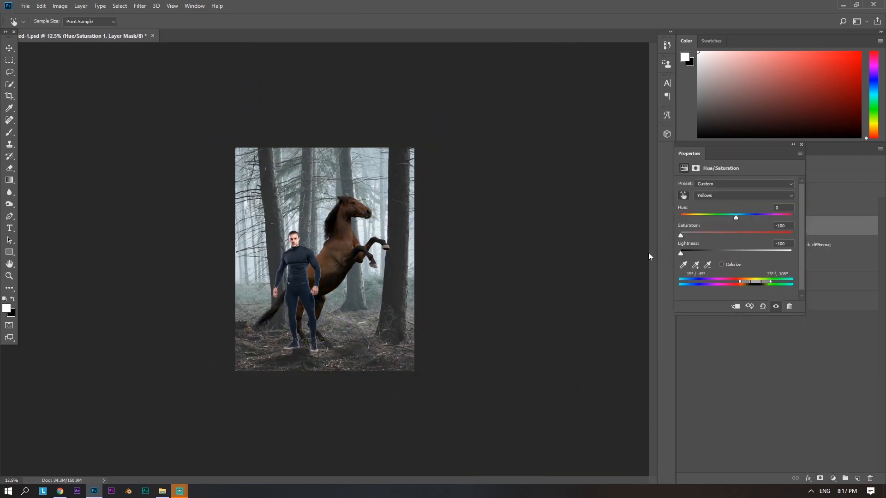
left_click(801, 144)
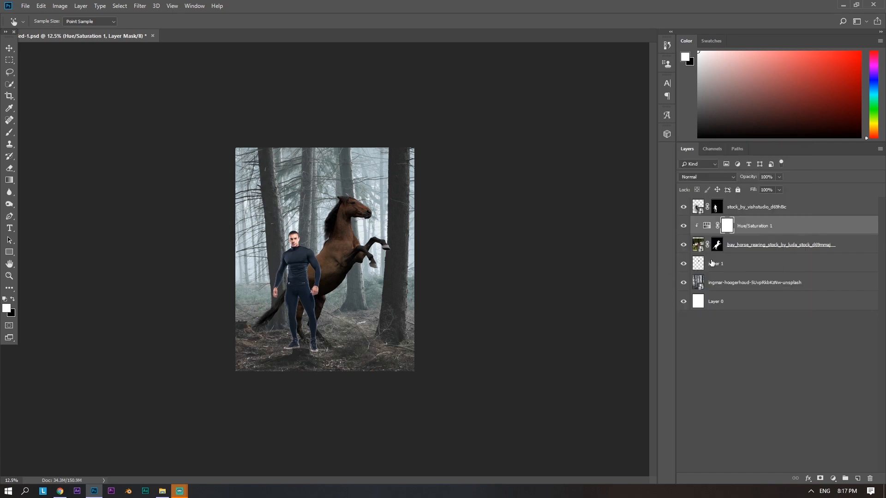
Compare the horse and the grass at its hooves with the Hue/Saturation adjustment hidden and shown
left_click(686, 227)
left_click(686, 226)
key("ctrl+minus")
key("ctrl+plus")
key("ctrl+plus")
key("ctrl+plus")
key("ctrl+plus")
key("ctrl+plus")
key("ctrl+minus")
key("ctrl+minus")
key("ctrl+minus")
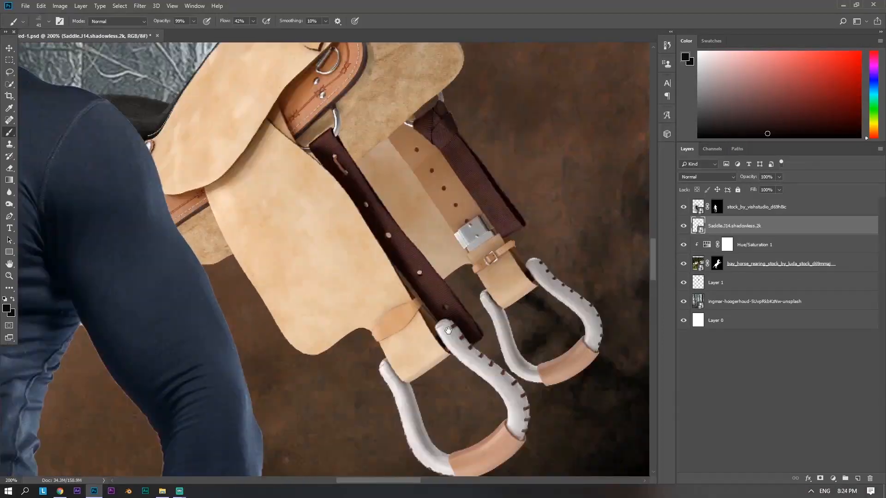
Lasso the saddle's front pad together with the far strap and stirrup, and hide that area with a layer mask
key("l")
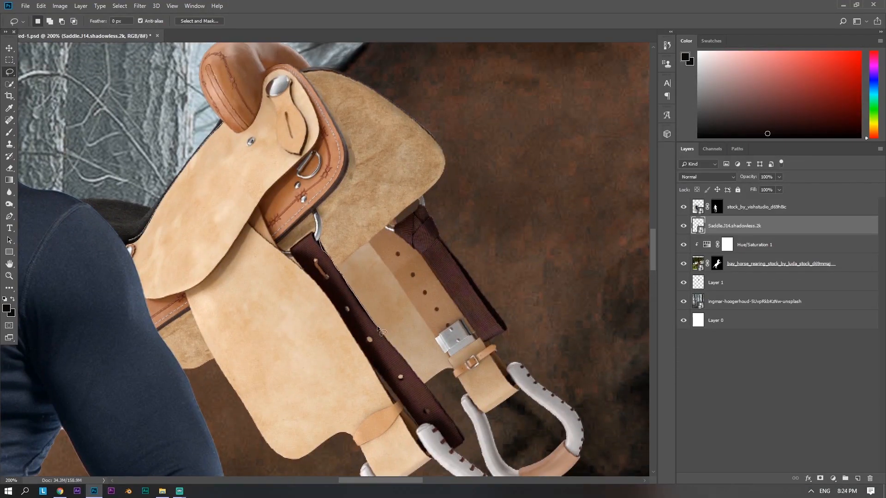
left_click_drag(413, 373, 393, 324)
left_click_drag(554, 259, 442, 201)
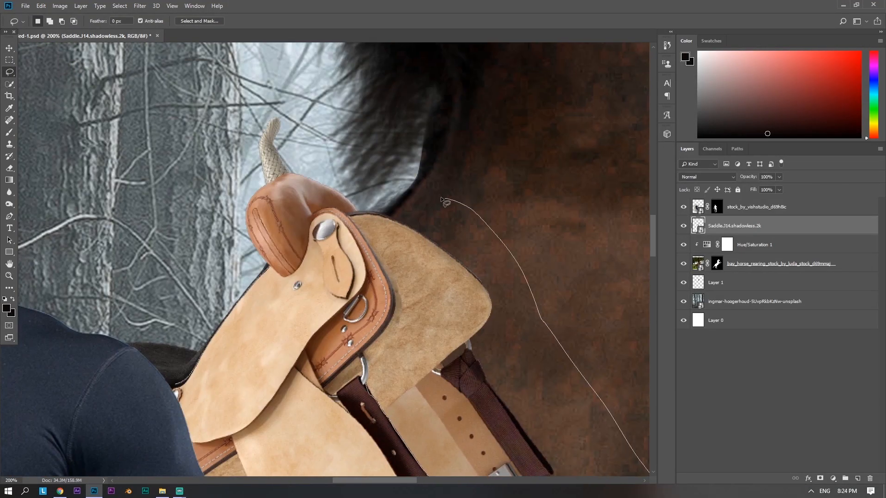
left_click_drag(363, 355, 368, 388)
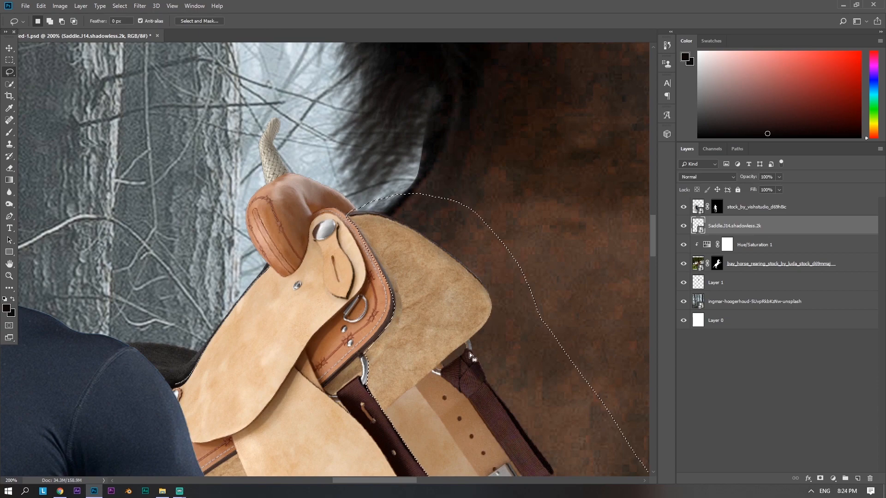
left_click(820, 479, "alt")
Refine the saddle mask with a 5 to 7 px brush, hiding leftovers along the dark strap and restoring the edge around the pommel
key("ctrl+minus")
key("ctrl+minus")
key("ctrl+minus")
key("ctrl+plus")
key("ctrl+plus")
key("ctrl+plus")
key("ctrl+plus")
key("b")
right_click(408, 359)
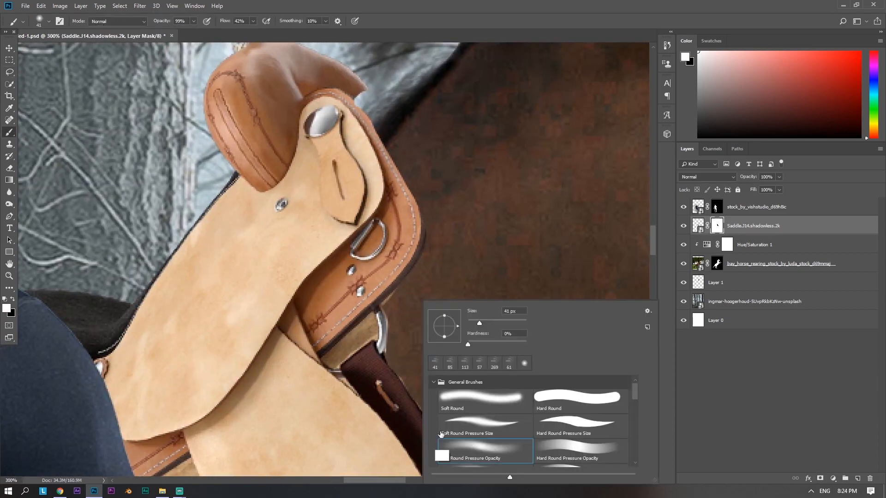
key("Escape")
key("x")
left_click_drag(390, 356, 358, 288)
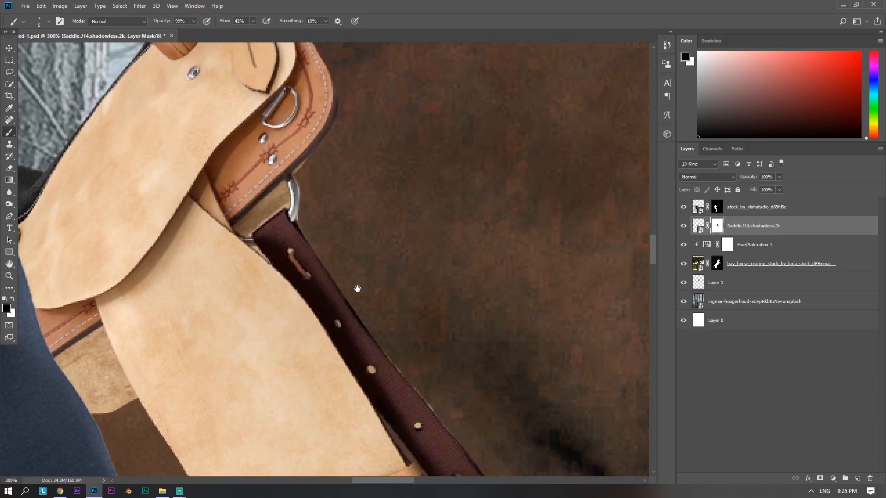
left_click_drag(464, 432, 390, 295)
left_click_drag(295, 70, 476, 420)
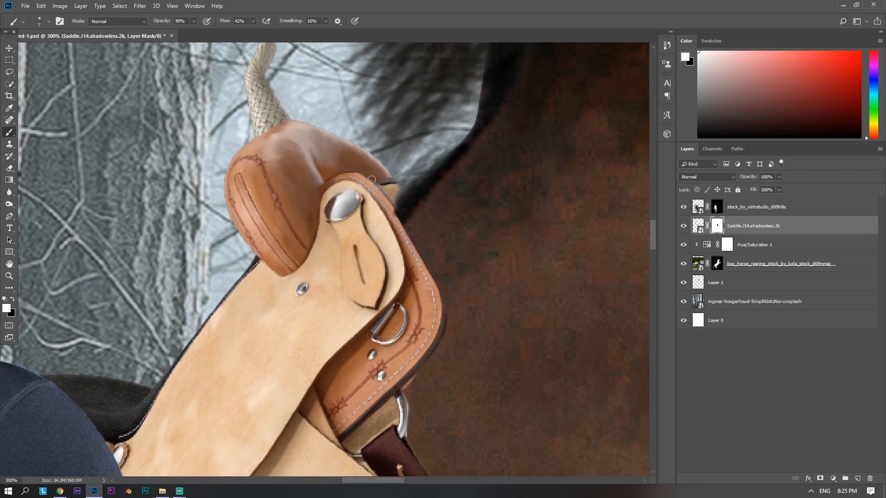
key("ctrl+0")
Add an Exposure adjustment clipped to the saddle layer and darken the saddle to suit the forest light
left_click(833, 478)
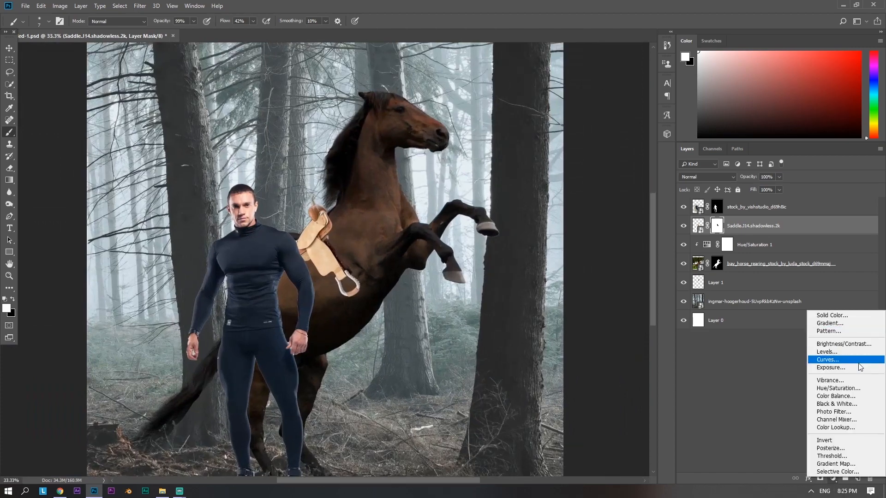
left_click(830, 367)
left_click_drag(680, 207, 793, 222)
left_click(802, 145)
Add a Brightness/Contrast adjustment clipped to the saddle and raise its contrast, leaving brightness at 0
left_click(833, 479)
left_click(841, 340)
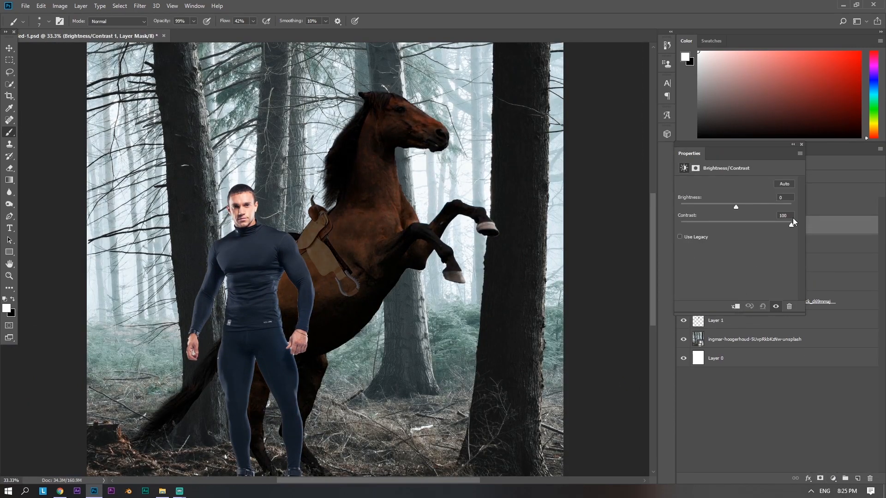
left_click(735, 306)
mouse_move(736, 207)
left_mouse_down()
mouse_move(711, 207)
mouse_move(736, 207)
left_mouse_up()
left_click_drag(791, 224, 775, 223)
left_click(794, 144)
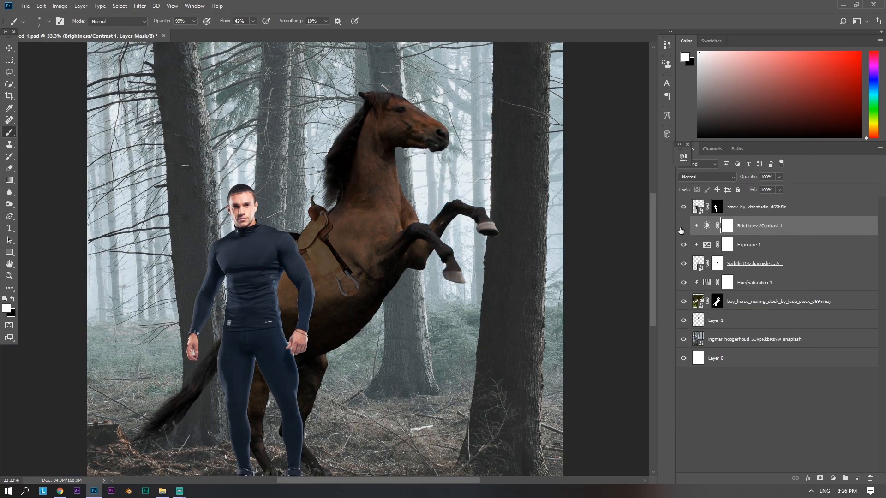
Add a Multiply drop shadow to the saddle layer with 45% opacity, 6 px distance and 7 px size
key("ctrl+minus")
key("ctrl+minus")
key("ctrl+plus")
key("ctrl+plus")
key("ctrl+plus")
key("ctrl+plus")
double_click(817, 265)
left_click(442, 354)
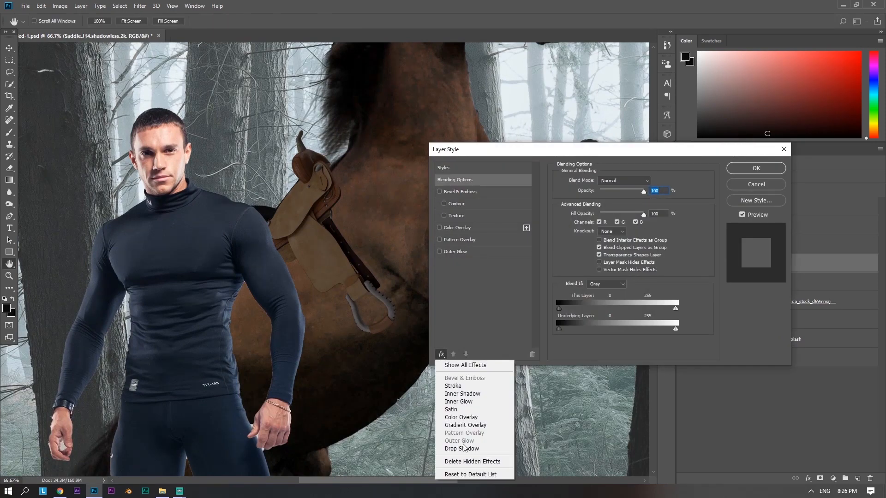
left_click(455, 453)
left_click_drag(594, 223, 597, 224)
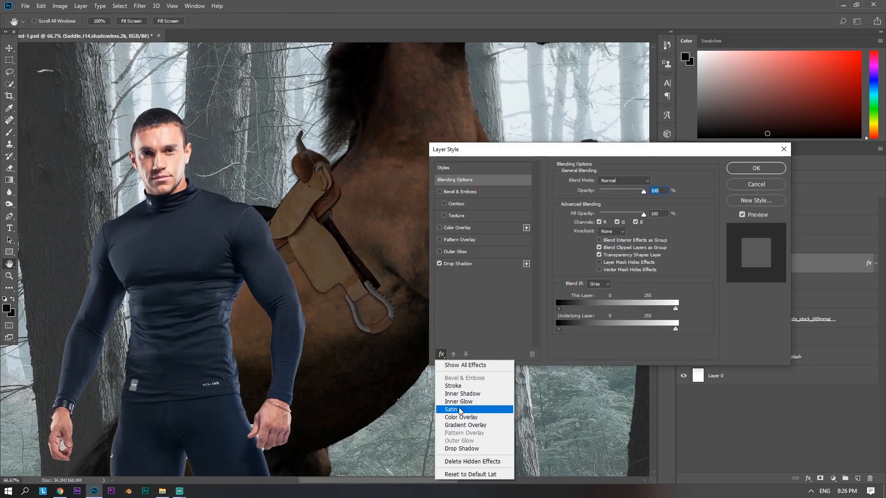
Add a second, fainter drop shadow to the saddle layer with 9% opacity and a larger distance than the first
left_click(476, 411)
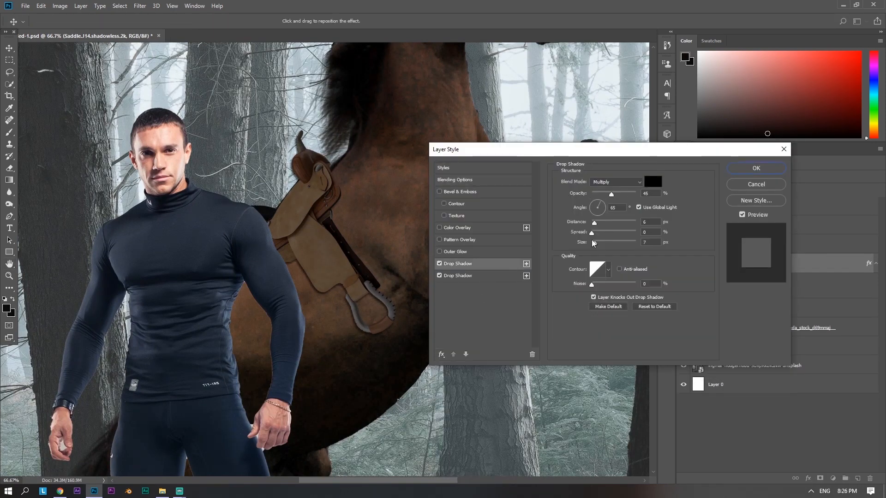
left_click_drag(594, 243, 592, 249)
left_click_drag(636, 193, 599, 223)
left_click_drag(593, 243, 597, 246)
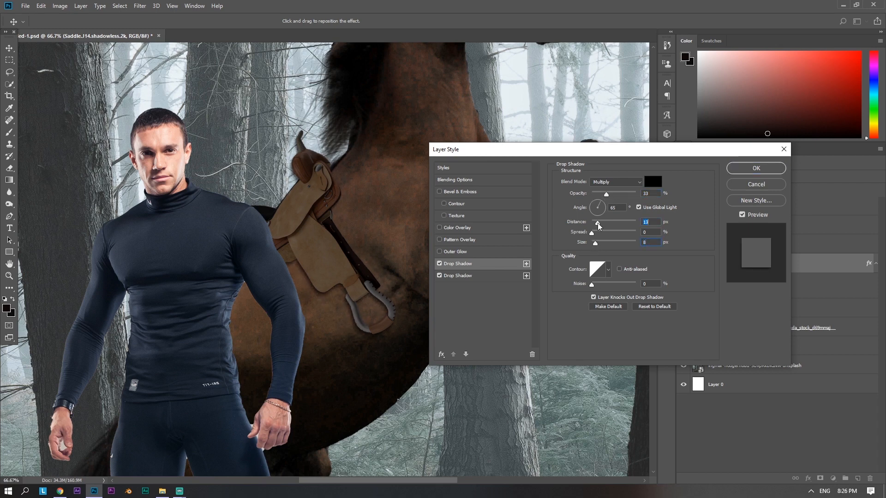
left_click_drag(591, 234, 610, 234)
left_click(755, 169)
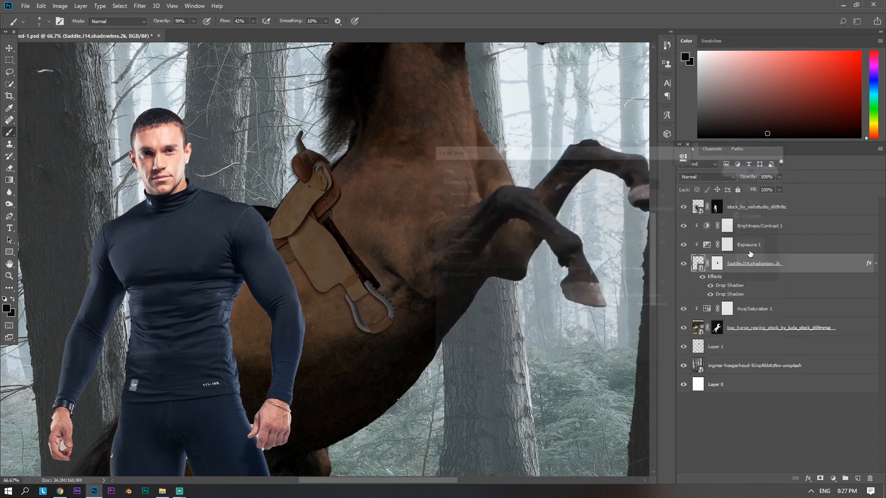
Separate the saddle's drop shadow effects into their own layers
right_click(811, 281)
left_click(703, 279)
right_click(773, 282)
left_click(794, 434)
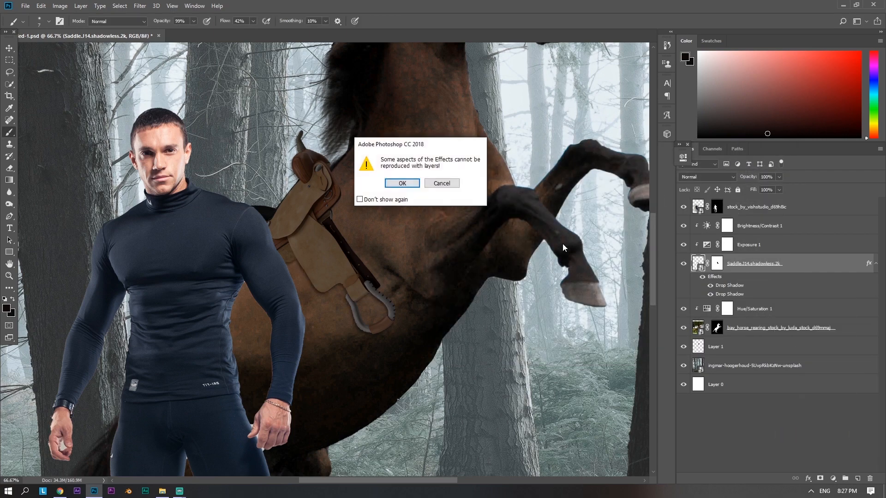
left_click(402, 186)
Mask the saddle's two drop shadow layers, painting black to remove stray shadow around the saddle horn and upper edge
right_click(294, 205, "alt")
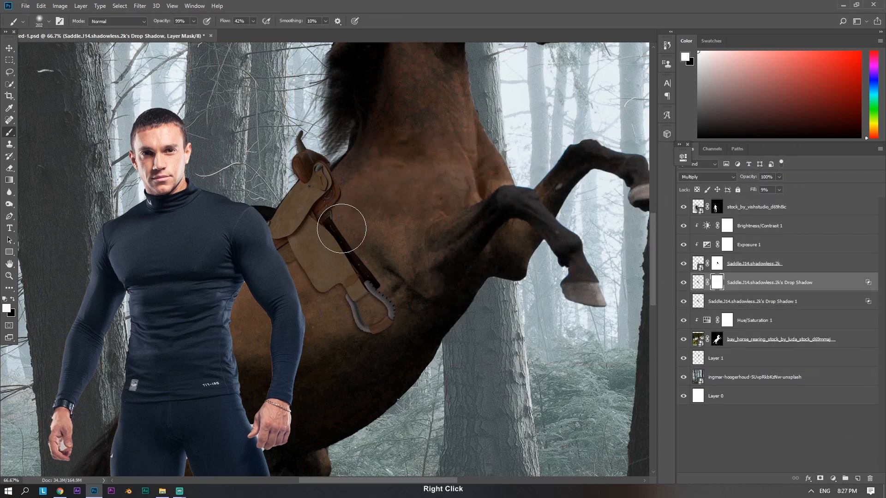
right_click(301, 135, "alt")
key("x")
left_click_drag(717, 282, 713, 302, "alt")
left_click(685, 302)
left_click(685, 302)
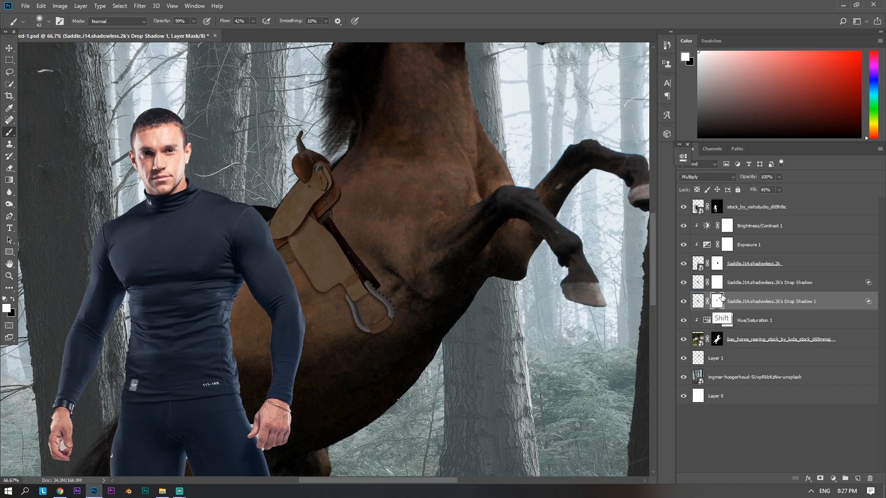
Add another drop shadow to the saddle layer with a 16 px distance and adjust its opacity and size
key("ctrl+minus")
key("ctrl+minus")
key("ctrl+minus")
key("ctrl+minus")
key("ctrl+plus")
key("ctrl+plus")
key("ctrl+plus")
key("ctrl+plus")
double_click(803, 264)
left_click(456, 276)
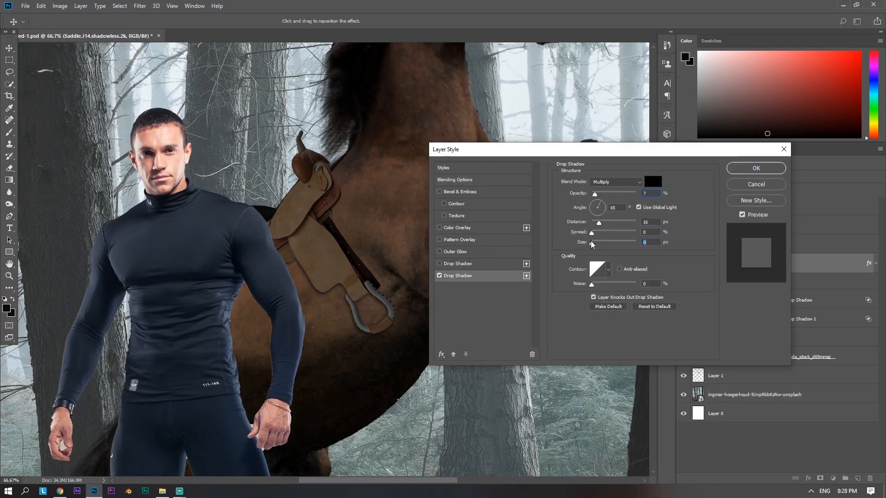
left_click_drag(602, 198, 601, 198)
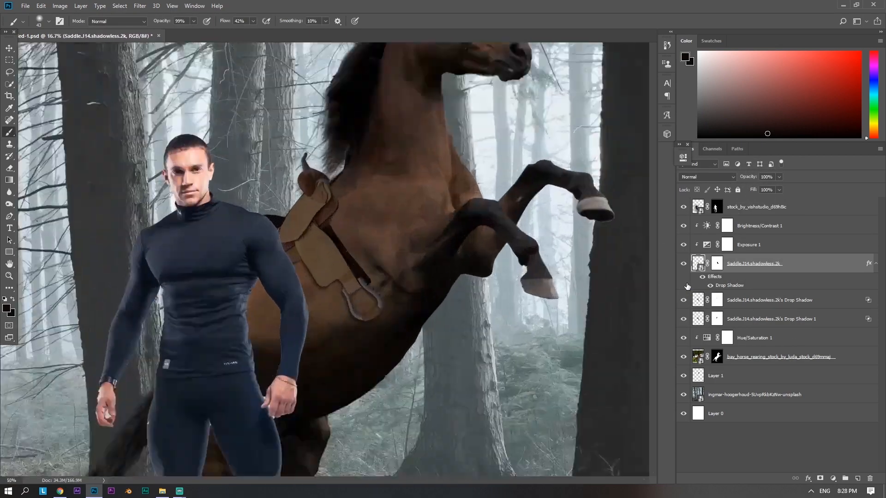
Set the newly separated shadow layer's fill to 18%, add a mask and paint out unwanted shadow around the saddle
key("ctrl+plus")
left_click(736, 283)
mouse_move(753, 189)
left_mouse_down()
mouse_move(818, 190)
mouse_move(753, 190)
left_mouse_up()
left_click(820, 479)
right_click(293, 243, "alt")
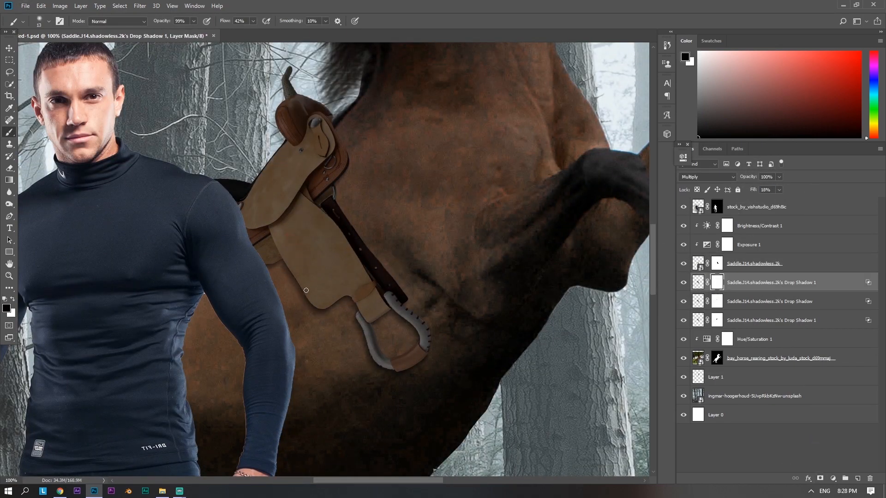
left_click_drag(420, 332, 424, 344)
left_click_drag(420, 333, 451, 404)
right_click(314, 171, "alt")
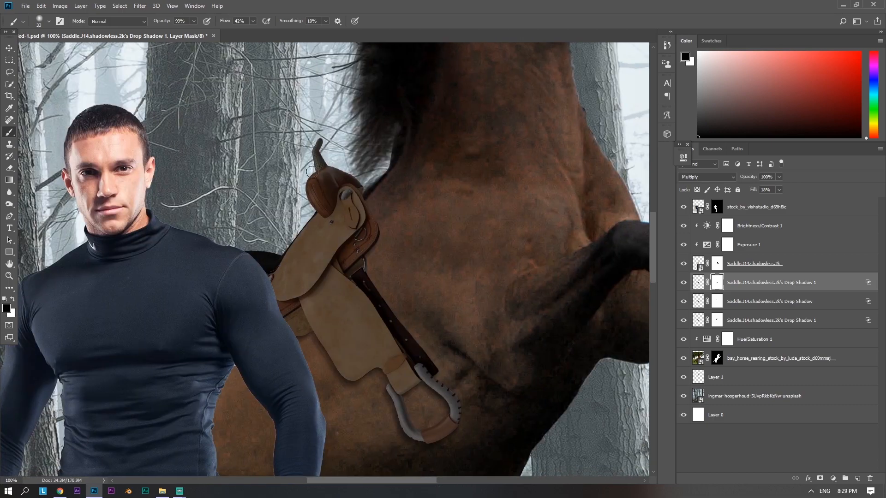
Add a new layer clipped to the saddle and sample a dark brown from the horse's coat
key("ctrl+minus")
key("ctrl+minus")
key("ctrl+minus")
key("ctrl+plus")
key("ctrl+plus")
key("ctrl+plus")
left_click_drag(320, 303, 316, 291)
left_click(800, 265)
left_click(833, 478)
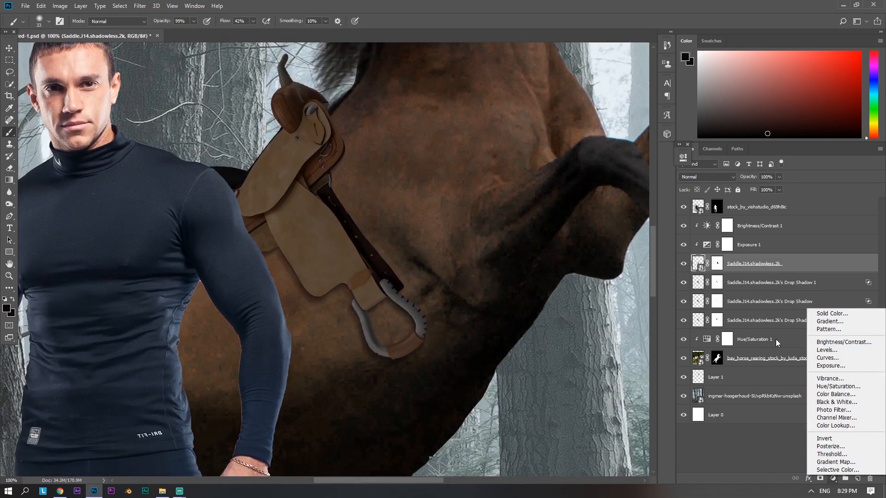
left_click(776, 342)
left_click(858, 479)
left_click(353, 364, "alt")
Enlarge the colour picker area and paint the stirrup's pale arms with dark browns sampled from the horse
left_click(654, 199)
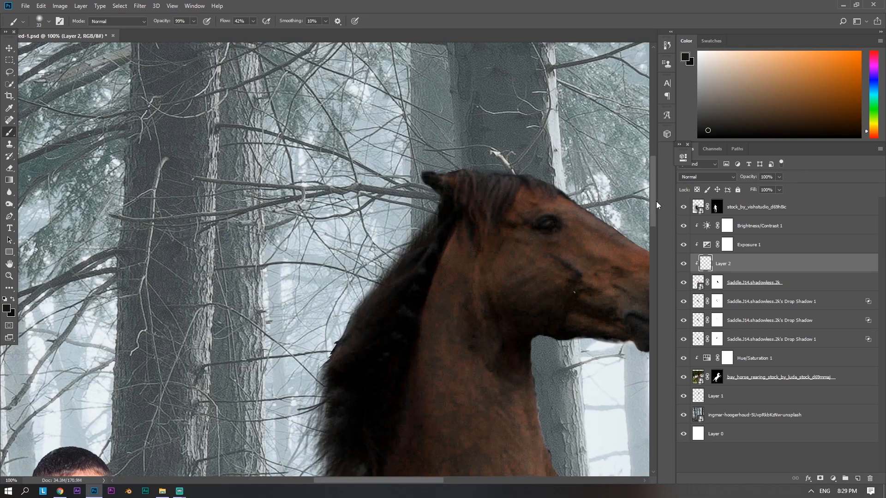
left_click_drag(781, 142, 781, 214)
scroll(423, 207, "down", 10)
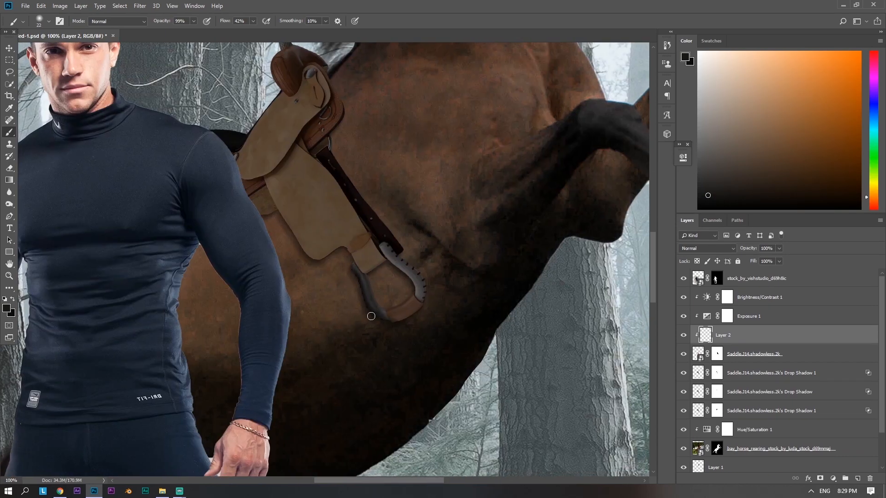
left_click(348, 324, "alt")
right_click(349, 296, "alt")
right_click(411, 318, "alt")
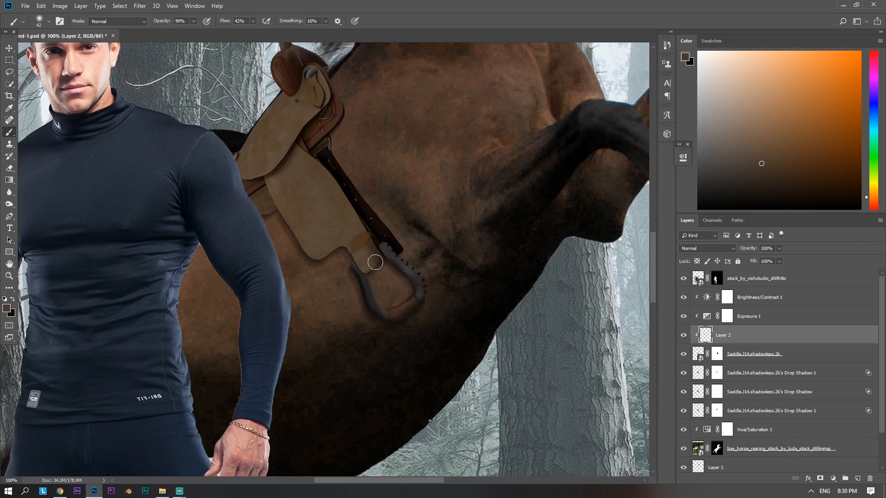
Enlarge the brush to 152 px and paint brown shading over the edges and lower flap of the saddle
left_click_drag(402, 278, 457, 336)
right_click(328, 287, "alt")
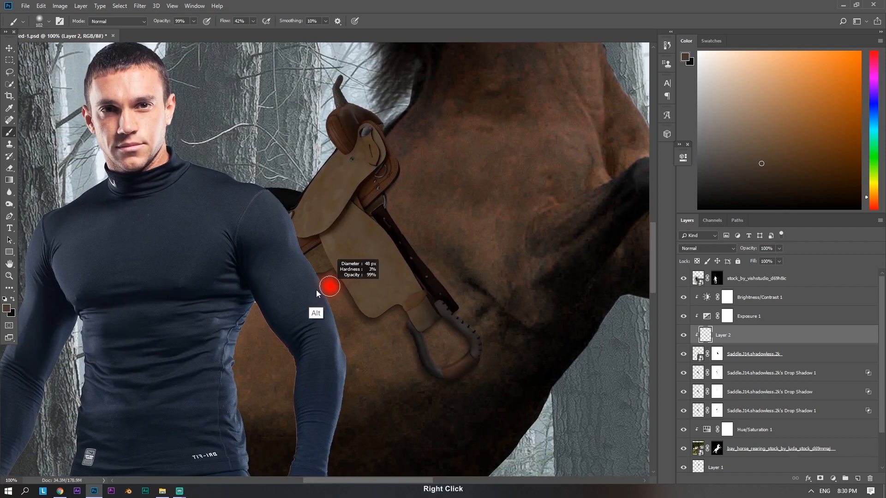
right_click(373, 274, "alt")
left_click_drag(373, 273, 383, 319)
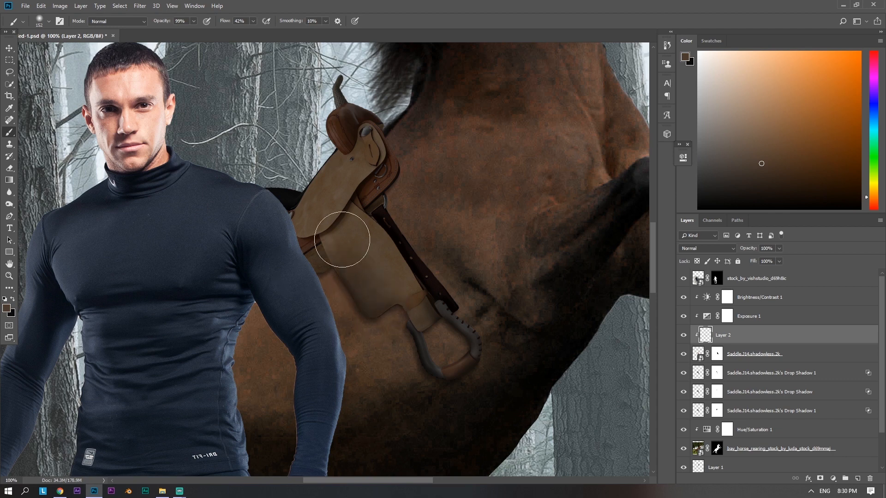
mouse_move(342, 241)
left_mouse_down()
mouse_move(325, 275)
mouse_move(361, 242)
mouse_move(349, 347)
mouse_move(273, 331)
mouse_move(315, 285)
mouse_move(287, 290)
mouse_move(352, 355)
mouse_move(398, 323)
left_mouse_up()
left_click(361, 243)
Create a layer directly above the horse's Hue/Saturation adjustment and paint dark shading on the horse beside the man's arm
left_click(772, 427)
key("ctrl+alt+shift+n")
left_click_drag(264, 333, 253, 317)
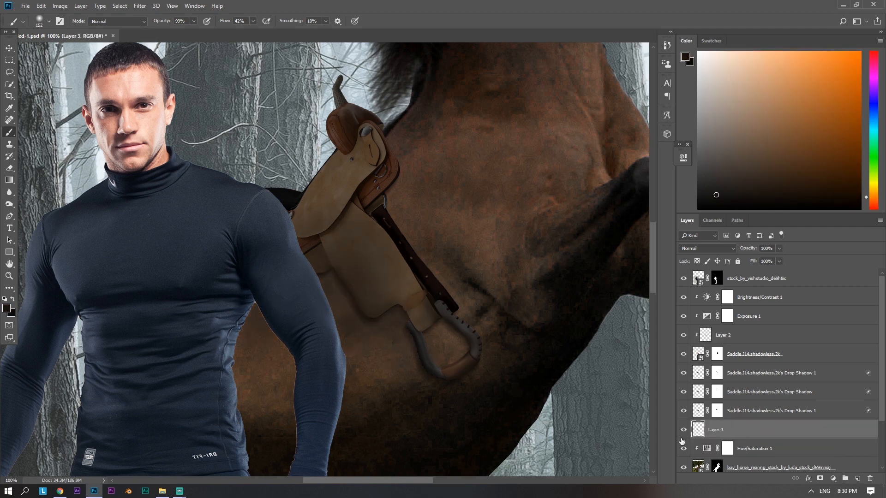
Add a mask to the saddle's clipped paint layer and touch up the shading with black and white around the saddle and stirrup
left_click(748, 335)
left_click(820, 479)
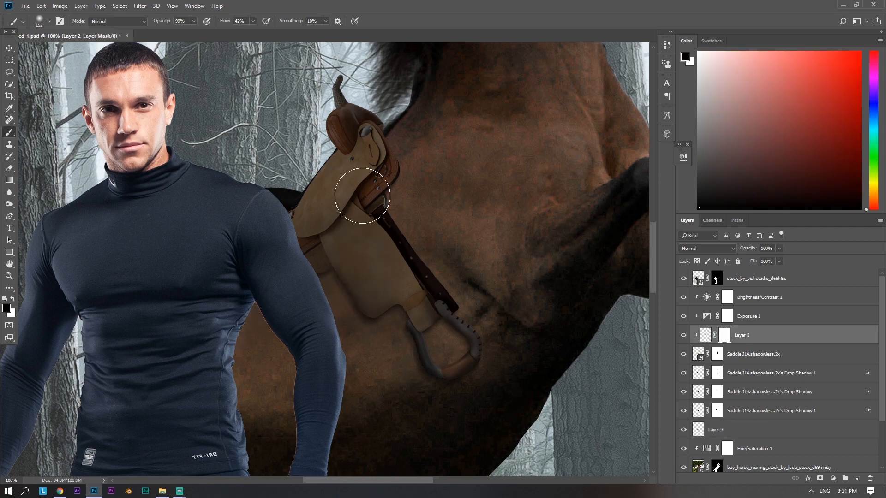
key("d")
key("x")
right_click(432, 315, "alt")
Set the brush to 90 px and paint black on the paint layer's mask to lighten the shading around the stirrup
key("ctrl+minus")
key("ctrl+minus")
key("ctrl+minus")
key("ctrl+minus")
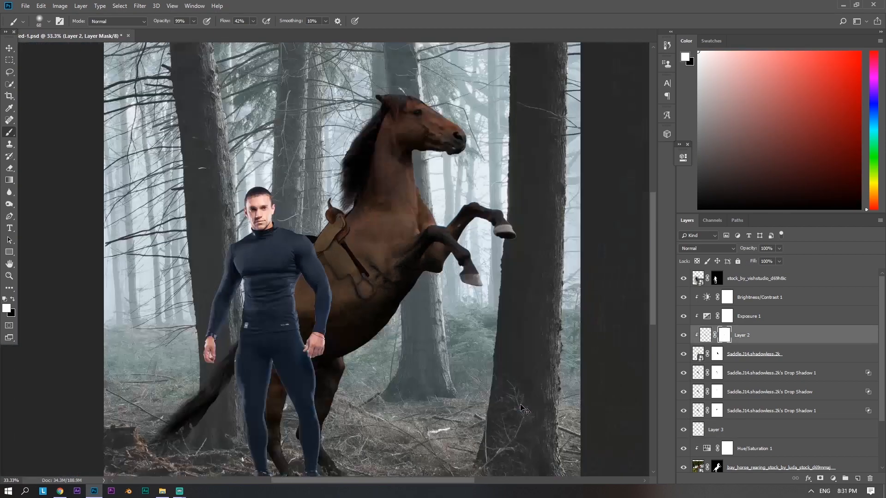
key("ctrl+plus")
key("ctrl+plus")
key("ctrl+plus")
key("ctrl+plus")
right_click(287, 254, "alt")
key("x")
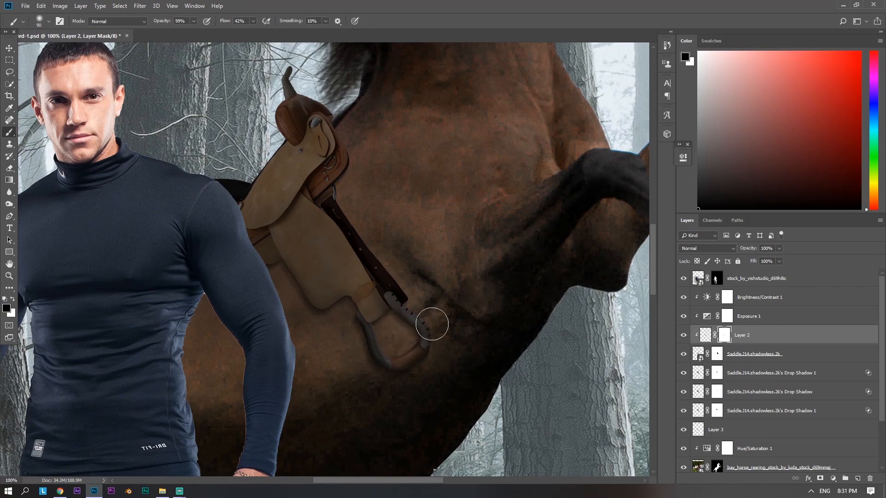
Enlarge the mask brush to 460 px and soften the painted shading over the whole saddle
key("ctrl+minus")
key("ctrl+minus")
key("ctrl+minus")
key("ctrl+minus")
key("ctrl+minus")
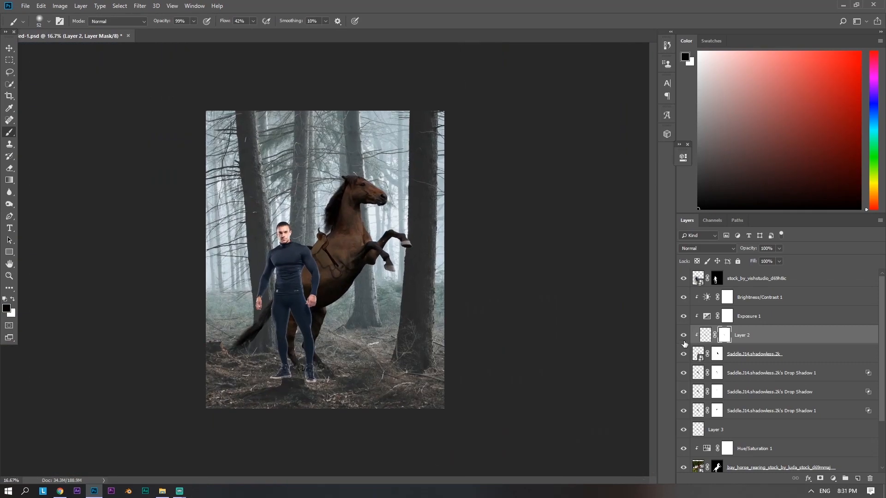
right_click(320, 255, "alt")
key("x")
Examine the whole composite from a distance to judge how the shaded saddle blends with the horse and forest
key("ctrl+minus")
key("ctrl+minus")
key("ctrl+plus")
key("ctrl+plus")
key("ctrl+plus")
key("ctrl+minus")
key("ctrl+minus")
key("ctrl+minus")
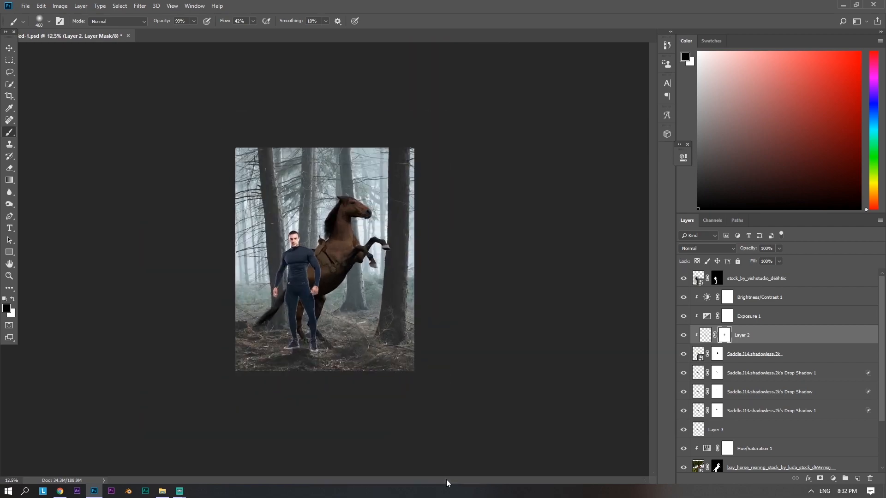
key("ctrl+plus")
key("ctrl+plus")
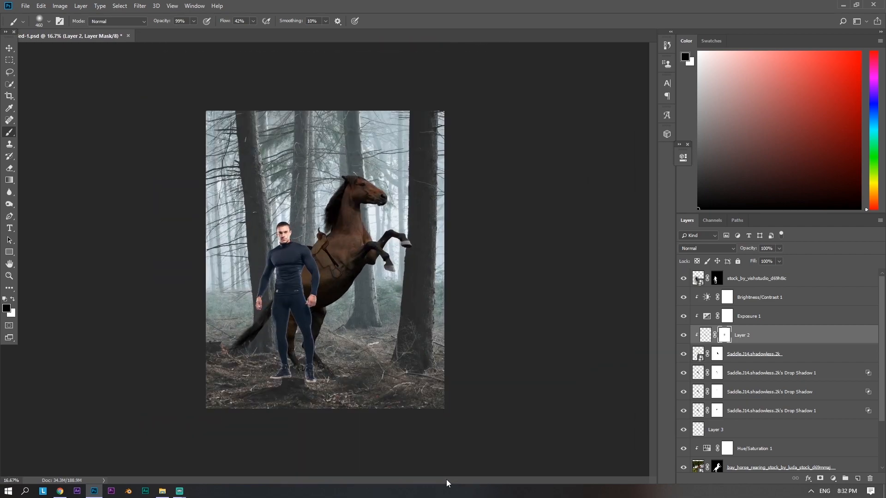
key("ctrl+minus")
key("ctrl+minus")
key("ctrl+minus")
key("ctrl+minus")
key("ctrl+plus")
key("ctrl+plus")
key("ctrl+plus")
Show only the forest photo layer and add a Gradient Fill layer directly above it
scroll(760, 400, "down", 3)
left_click(684, 445, "alt")
left_click(754, 444)
left_click(833, 479)
left_click(827, 325)
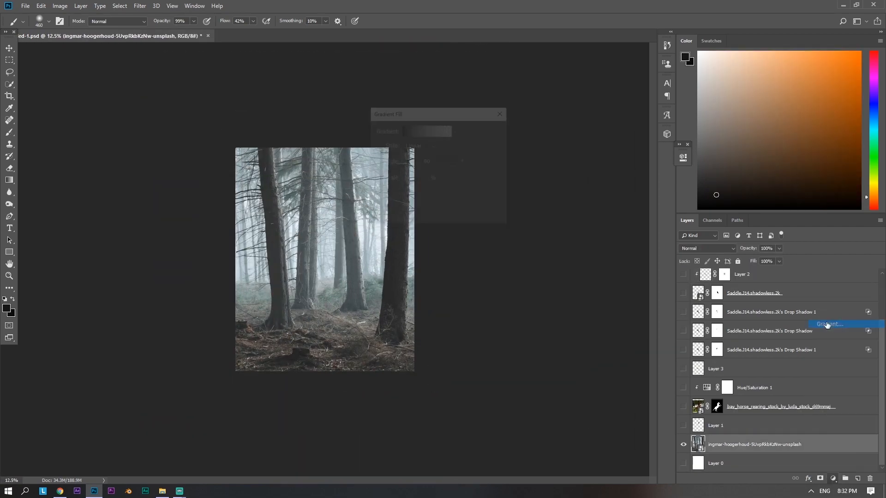
Use the foreground-to-transparent preset for the gradient fill and recolour its starting stop to light blue
left_click(414, 131)
left_click(384, 81)
left_click(339, 81)
left_click(319, 221)
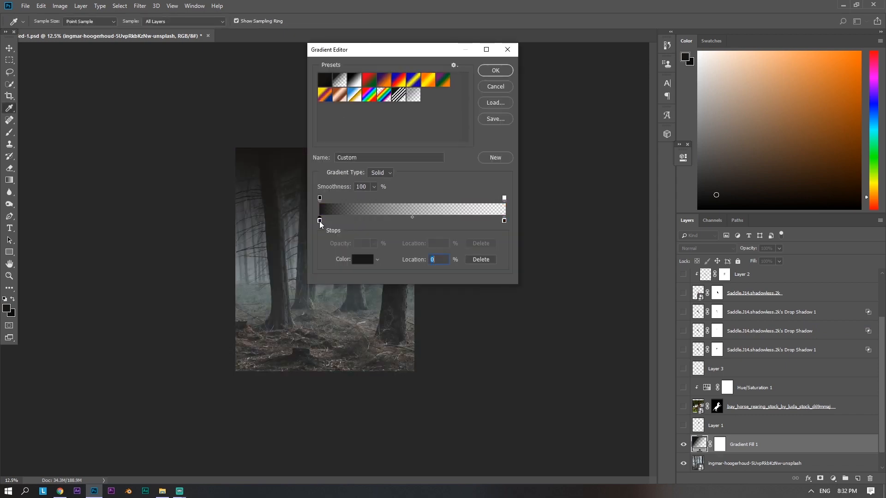
double_click(320, 221)
left_click(661, 226)
left_click_drag(623, 199, 633, 149)
left_click(744, 171)
left_click(496, 71)
left_click(485, 130)
Try Pin Light and several other blend modes on the gradient fill layer
left_click(708, 248)
left_click(704, 396)
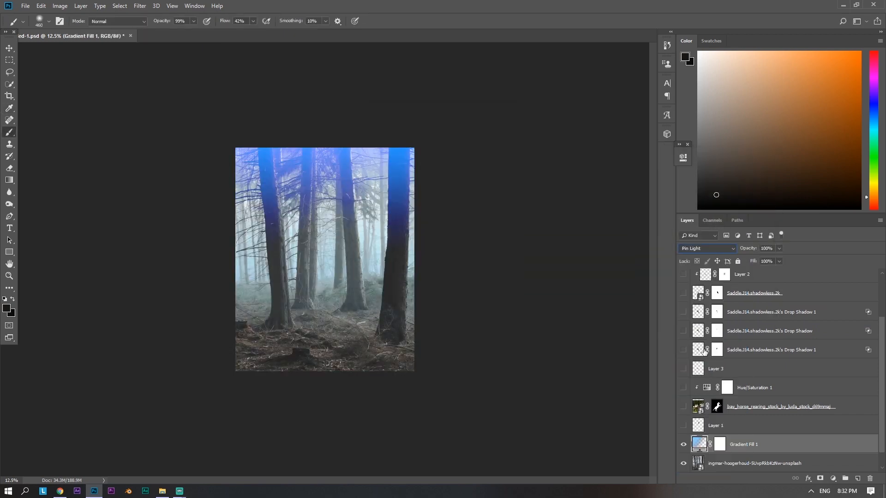
left_click(708, 248)
left_click(714, 390)
key("Down")
key("Down")
key("Down")
key("Up")
key("Up")
key("Up")
key("Up")
key("Up")
key("Up")
key("Up")
Set the gradient fill layer to 74% opacity and 64% fill, and compare the forest with and without it
key("ctrl+t")
left_click(436, 184)
left_click_drag(754, 262, 744, 288)
left_click(684, 446)
left_click(684, 446)
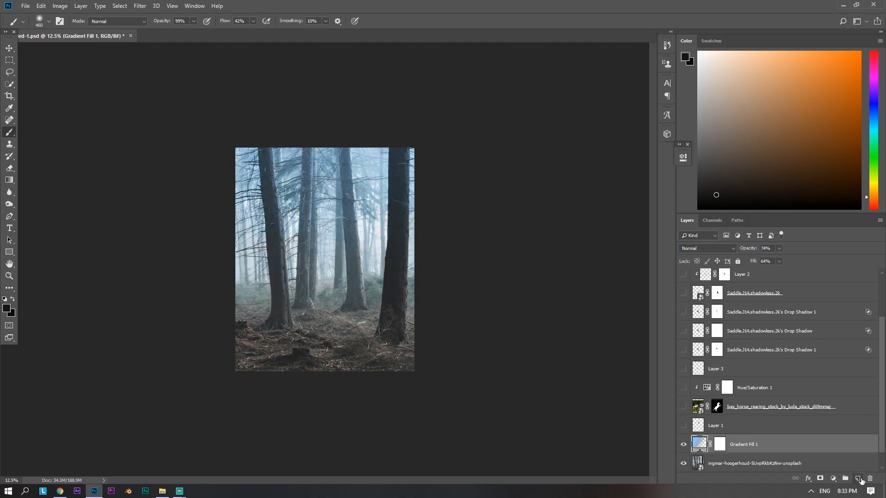
Add a Hue/Saturation adjustment above the gradient fill and set the Cyans to hue +2, saturation +41 and lightness -10
left_click(833, 479)
left_click(840, 389)
left_click(552, 196)
left_click(340, 244)
left_click_drag(604, 236, 648, 236)
mouse_move(604, 217)
left_mouse_down()
mouse_move(624, 219)
mouse_move(605, 219)
left_mouse_up()
left_click_drag(649, 237, 599, 255)
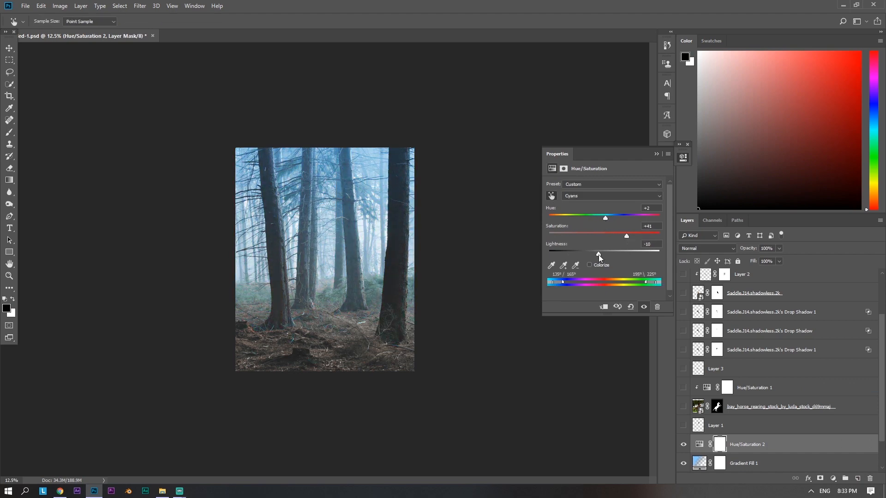
left_click(644, 307)
left_click(645, 307)
left_click(687, 144)
Add a Selective Color adjustment above the forest and set the Whites to Cyan +100% and Magenta +31%
scroll(581, 224, "down", 2)
scroll(580, 224, "up", 2)
scroll(581, 224, "down", 2)
scroll(580, 224, "up", 2)
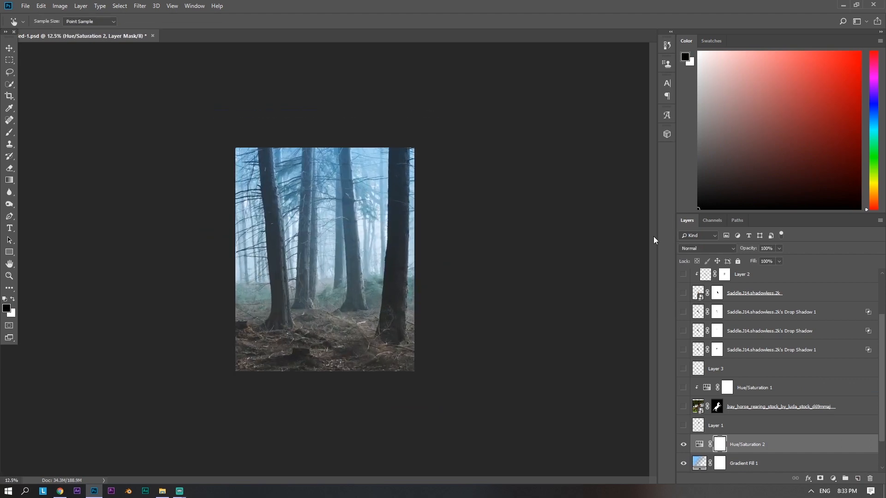
scroll(785, 416, "down", 1)
left_click(833, 479)
left_click(827, 474)
left_click(587, 195)
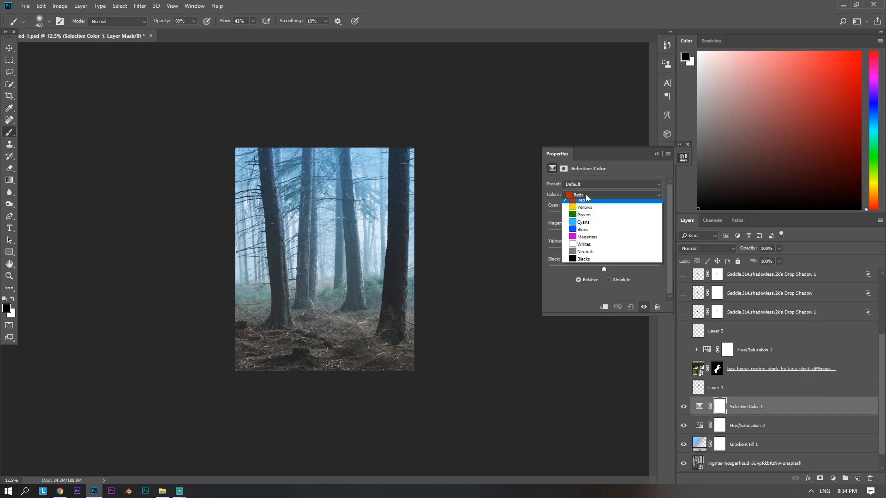
left_click(591, 244)
left_click_drag(602, 233, 699, 240)
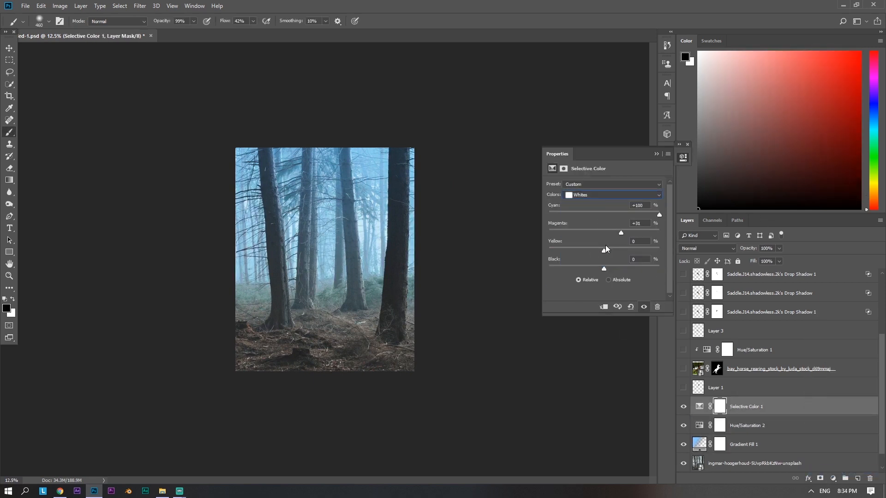
Fine-tune the cyan and magenta of the Blacks in the Selective Color adjustment
left_click(613, 194)
left_click(603, 258)
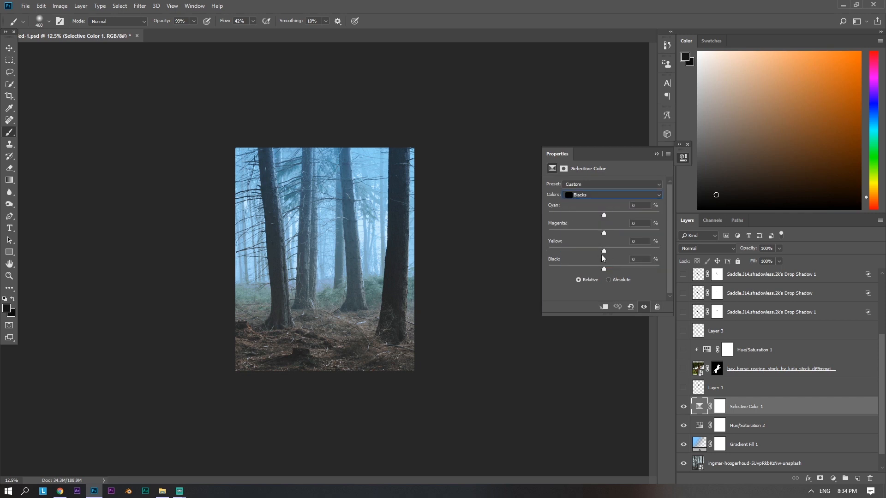
left_click_drag(602, 215, 605, 234)
Change the gradient fill layer to Overlay blending with 35% fill
left_click(744, 444)
scroll(629, 378, "down", 2)
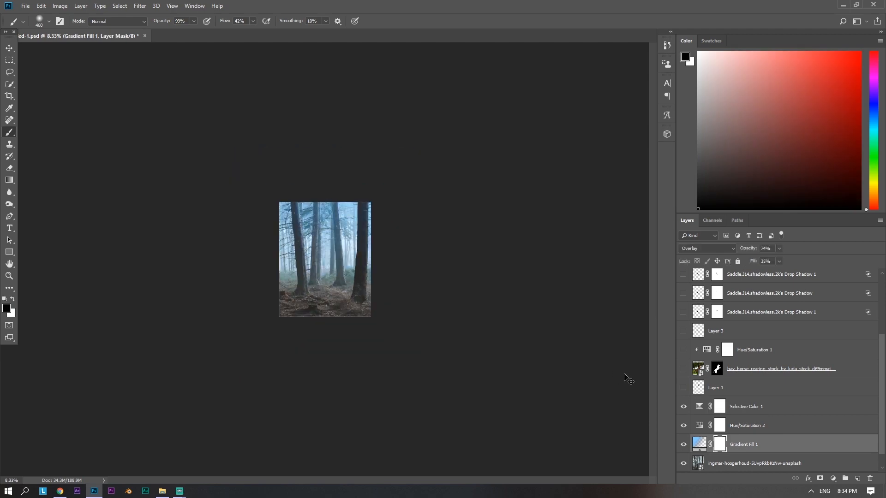
scroll(626, 375, "up", 3)
scroll(685, 393, "up", 2)
Make all the hidden horse, saddle and man layers visible again over the graded forest
scroll(685, 407, "down", 1)
left_click_drag(683, 411, 685, 330)
scroll(685, 330, "up", 4)
left_click_drag(684, 391, 684, 279)
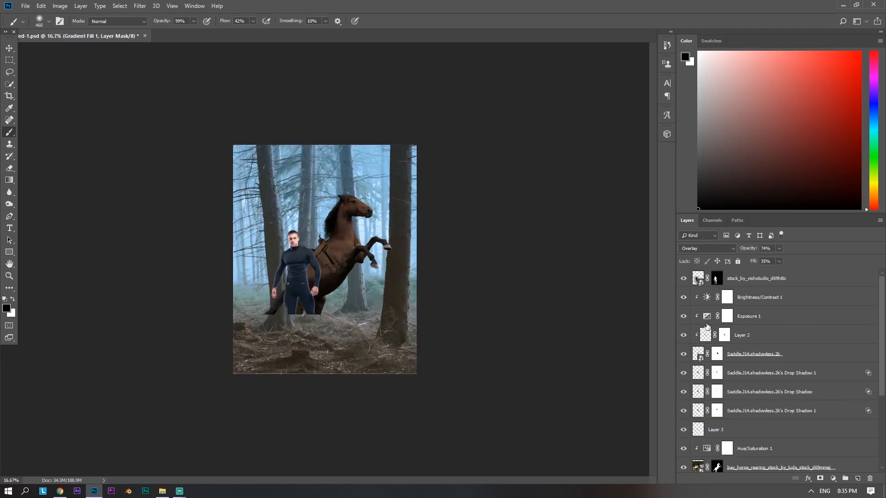
key("ctrl+plus")
key("ctrl+minus")
key("ctrl+plus")
Group the horse and saddle layers from Brightness/Contrast 1 down to Layer 1, and hide the group
left_click(776, 297)
scroll(794, 339, "down", 4)
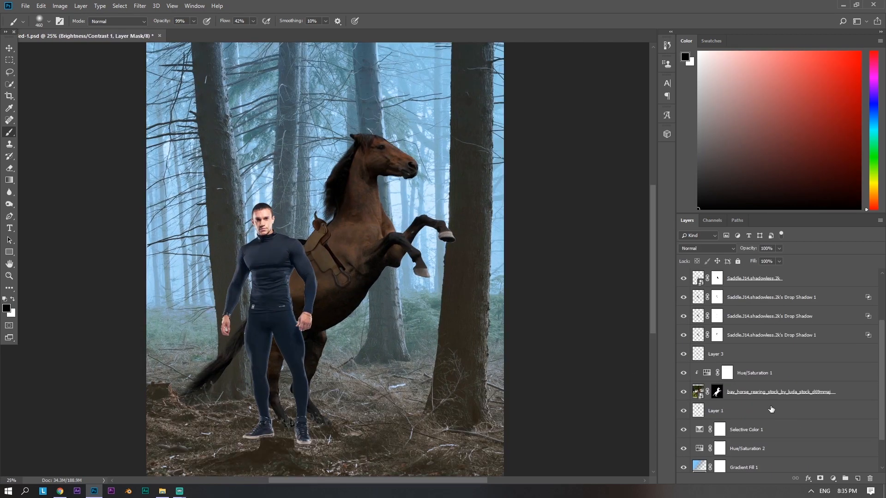
left_click(771, 410, "shift")
key("ctrl+g")
left_click(683, 293)
Refine the man's layer mask around the soles of both shoes with a soft 22 px brush
left_click_drag(475, 356, 531, 206)
left_click(717, 278)
right_click(275, 350, "alt")
left_click_drag(251, 353, 241, 353)
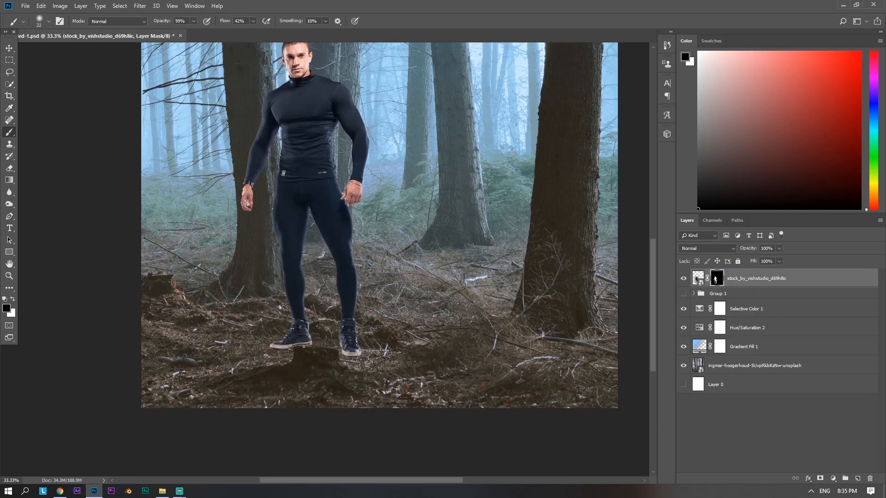
right_click(361, 354)
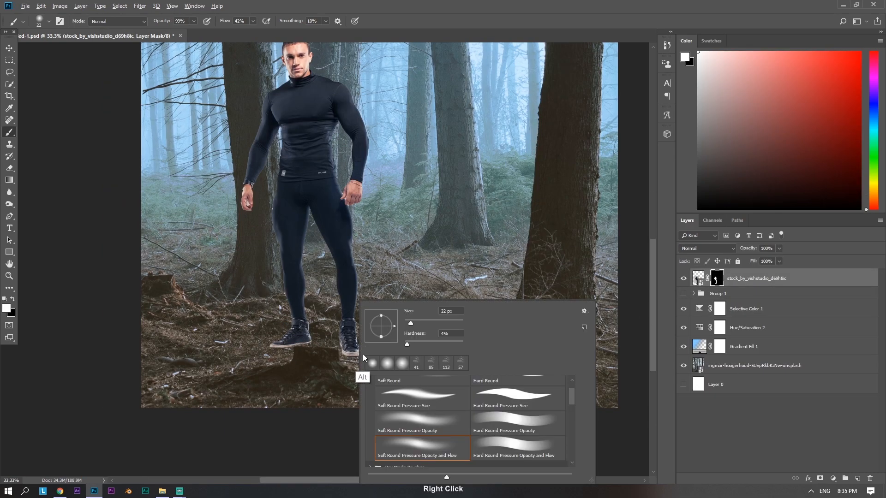
right_click(361, 354, "alt")
key("x")
scroll(322, 312, "down", 3)
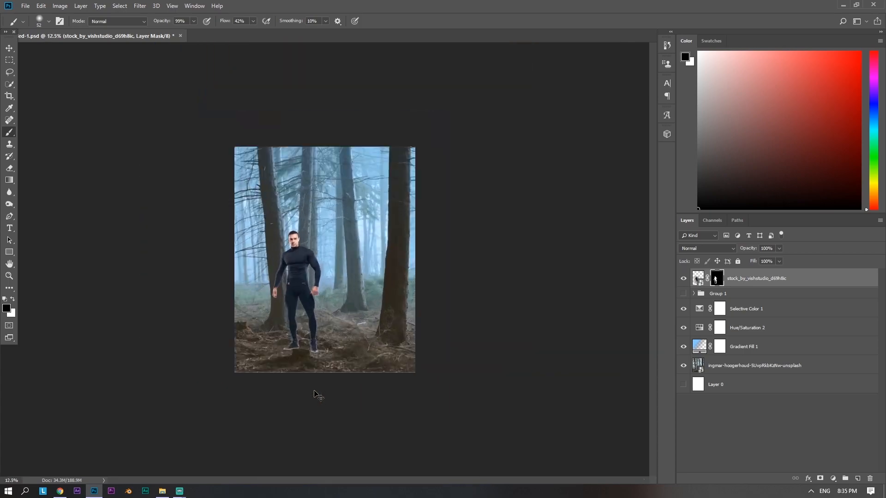
Add a Brightness/Contrast adjustment clipped to the man, lower its brightness fully, and invert its mask to black
scroll(316, 393, "up", 1)
left_click(833, 479)
left_click(831, 344)
left_click_drag(604, 207, 549, 208)
left_click(603, 307)
left_click(687, 144)
key("ctrl+i")
Paint white on the clipped Brightness/Contrast mask to darken the man's shoe nearest the tree stump's left side
scroll(556, 259, "up", 5)
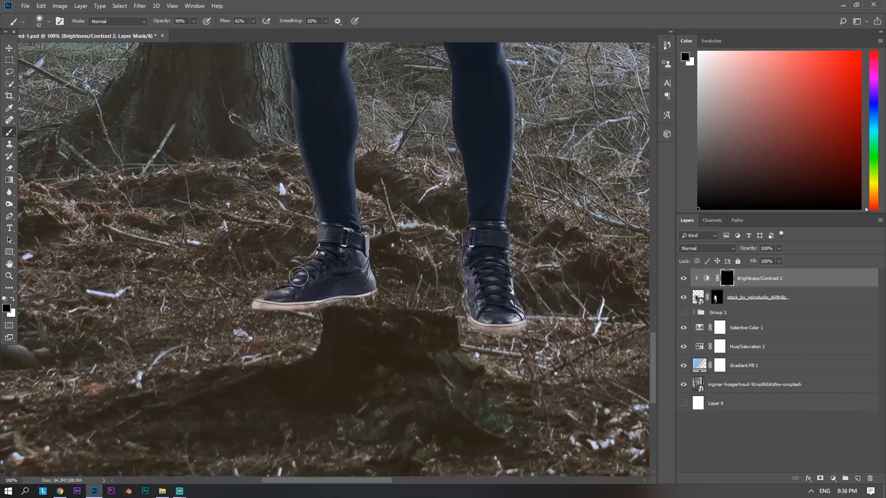
key("x")
mouse_move(302, 270)
left_mouse_down()
mouse_move(280, 276)
mouse_move(318, 219)
mouse_move(275, 289)
mouse_move(254, 305)
mouse_move(302, 272)
mouse_move(255, 325)
mouse_move(305, 321)
left_mouse_up()
Touch up the man's own layer mask along the leg and shoe edges with a resized brush
left_click(716, 297)
right_click(427, 267, "alt")
mouse_move(456, 315)
left_mouse_down()
mouse_move(456, 290)
mouse_move(469, 276)
mouse_move(461, 128)
left_mouse_up()
key("x")
Paint white on the clipped Brightness/Contrast mask with a 90 px brush to darken the man's other shoe and lower leg
left_click(727, 278)
right_click(449, 296, "alt")
key("x")
mouse_move(479, 288)
left_mouse_down()
mouse_move(496, 348)
mouse_move(520, 343)
left_mouse_up()
left_click_drag(478, 185, 480, 425)
key("ctrl+minus")
key("ctrl+minus")
key("ctrl+minus")
key("ctrl+minus")
key("ctrl+minus")
key("ctrl+minus")
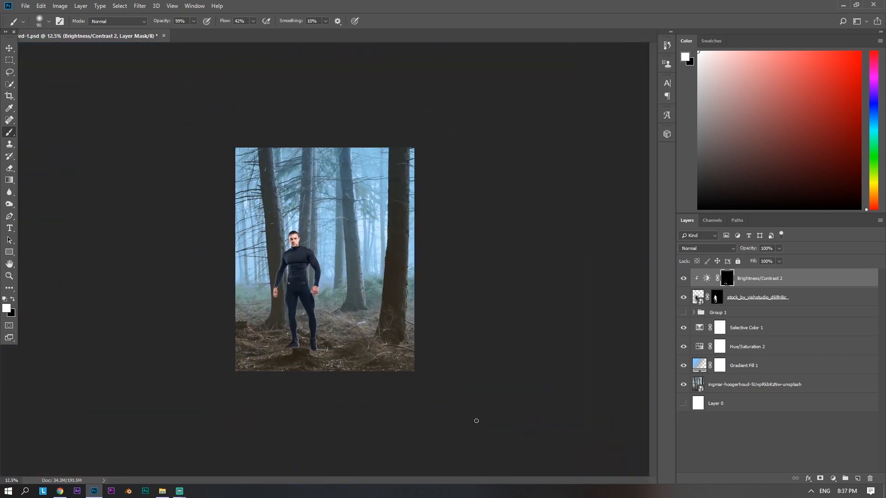
Add a Brightness/Contrast adjustment above Selective Color 1 and set its brightness to -5
left_click(746, 328)
left_click(833, 479)
left_click(831, 345)
left_click_drag(604, 204, 606, 228)
left_click_drag(567, 207, 604, 207)
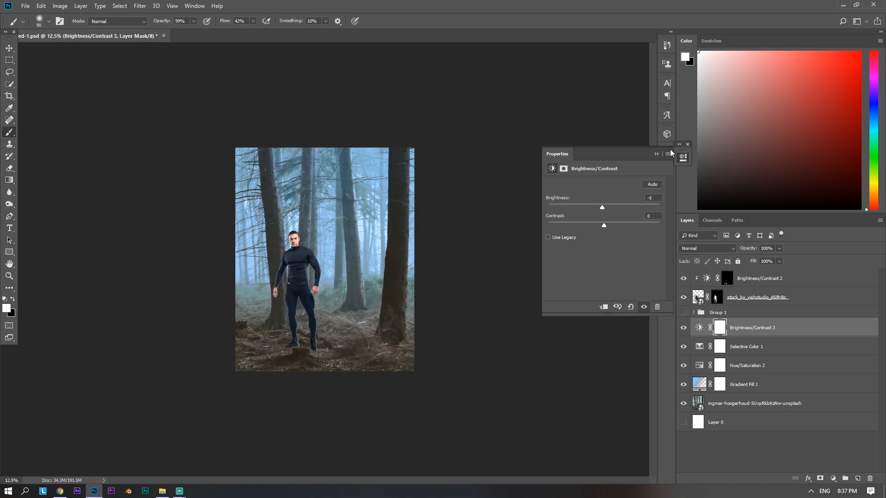
left_click(680, 145)
left_click(801, 145)
Add a Curves adjustment above Brightness/Contrast 3 and bend the curve down in the highlights to darken the forest
left_click(833, 479)
left_click(852, 335)
left_click_drag(790, 206, 824, 229)
left_click_drag(759, 251, 736, 268)
left_click_drag(699, 296, 693, 304)
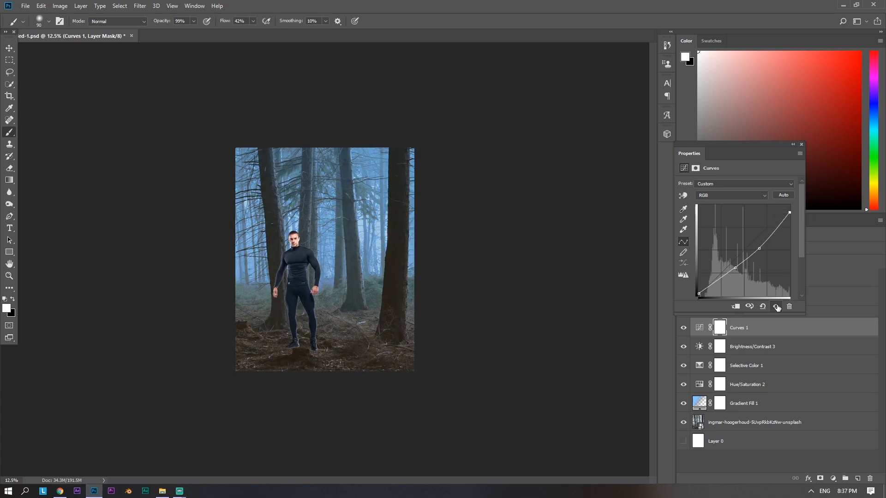
left_click(802, 145)
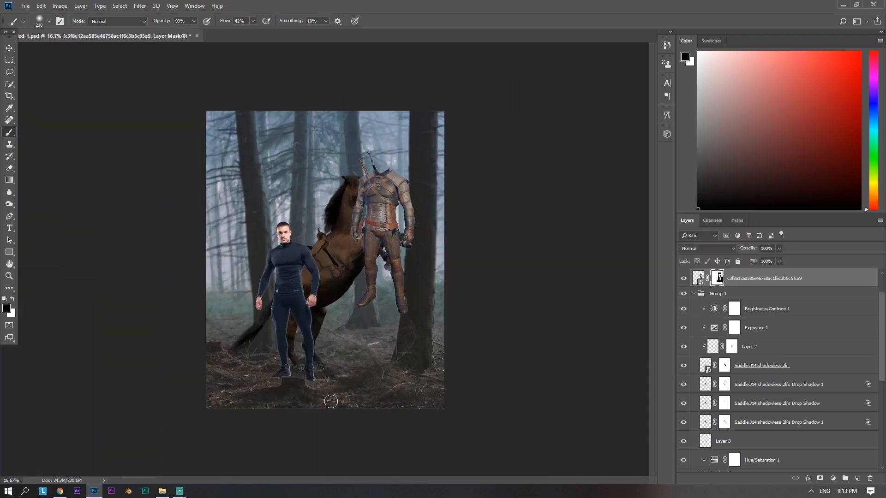
Try to fit the armour onto the man by moving it over his body and nudging it left and up
left_click_drag(383, 221, 291, 289)
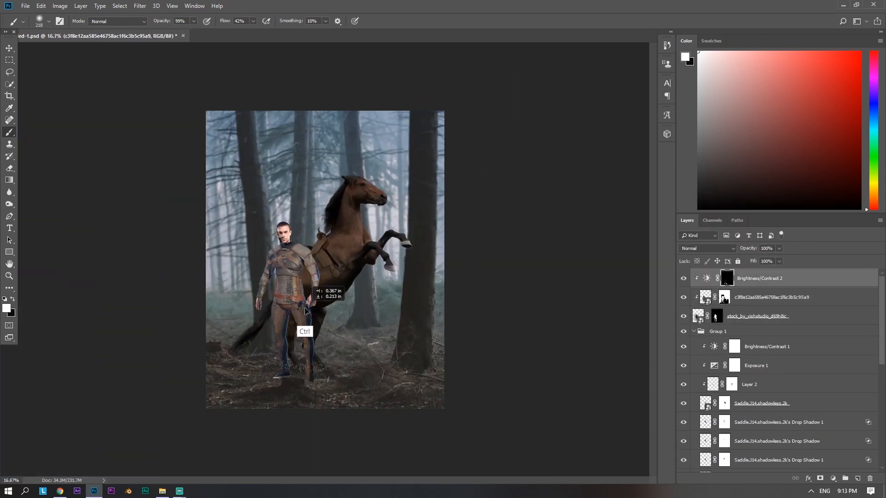
left_click(706, 298)
key("ctrl+t")
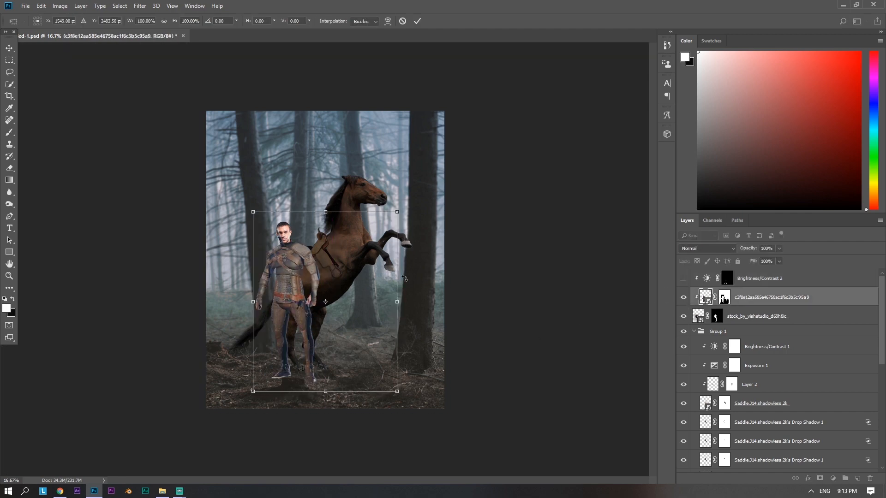
key("Left")
key("Left")
key("Left")
key("Left")
key("Up")
key("Up")
key("Up")
key("Up")
key("Left")
key("Left")
key("Left")
key("Left")
key("Left")
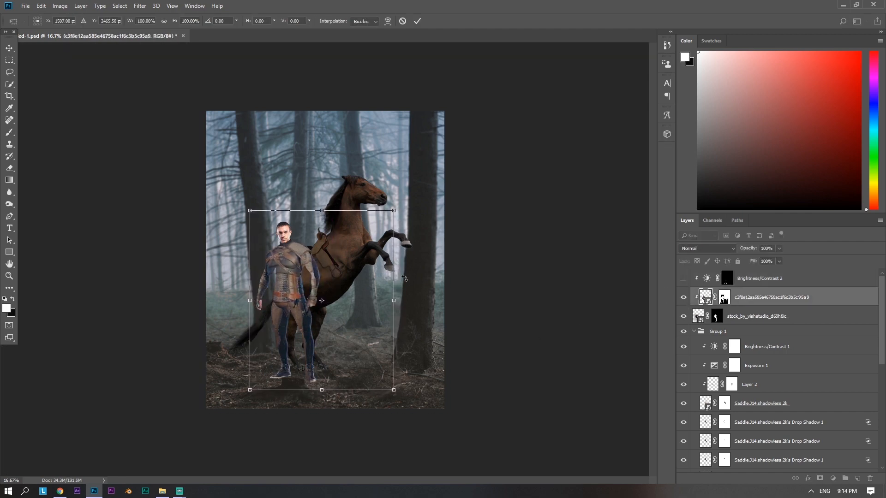
left_click(403, 22)
Raise the armour layer above the man's Brightness/Contrast adjustment and place the armour beside his torso, partly overlapping it
key("ctrl+bracketright")
left_click_drag(278, 292, 372, 224)
key("ctrl+plus")
key("ctrl+plus")
left_click_drag(438, 208, 332, 234)
key("ctrl+plus")
key("ctrl+plus")
left_click_drag(506, 65, 264, 354)
left_click_drag(282, 331, 465, 226)
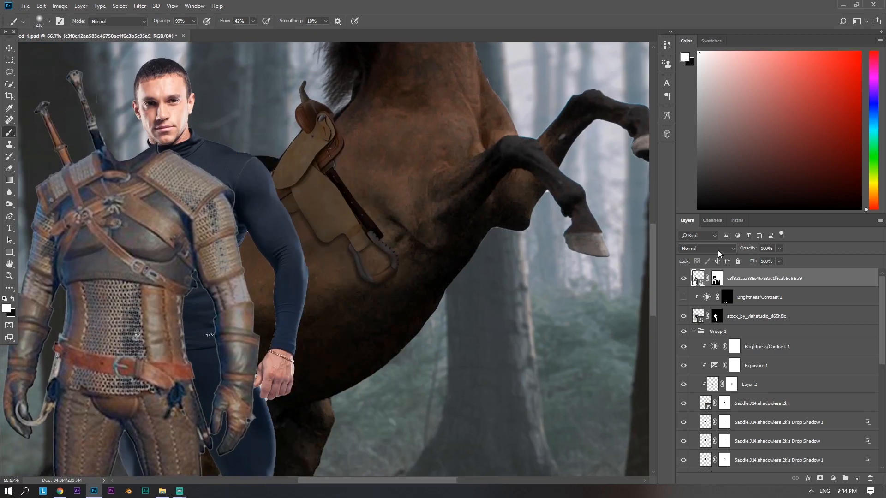
Clean up the armour layer's mask along the outline with a small hard brush, removing leftover fringe around the shoulder and legs
left_click(716, 278)
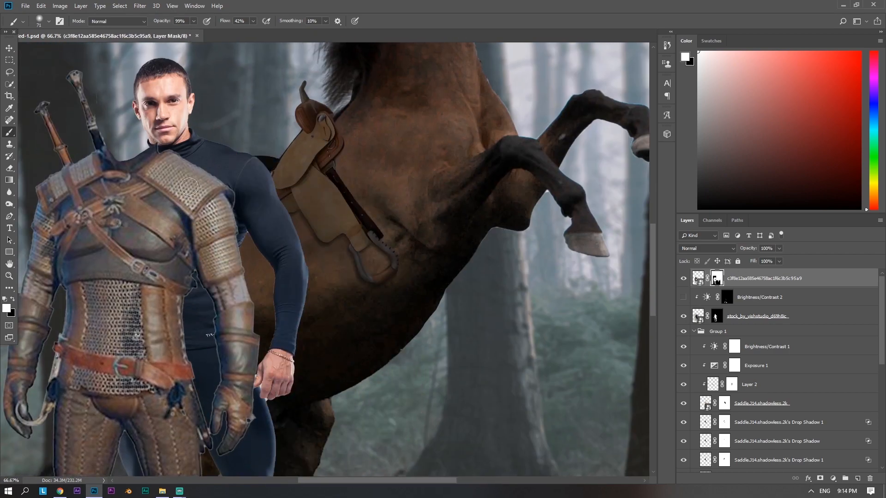
right_click(194, 155)
left_click_drag(265, 192, 324, 192)
left_click(201, 164)
key("ctrl+z")
key("x")
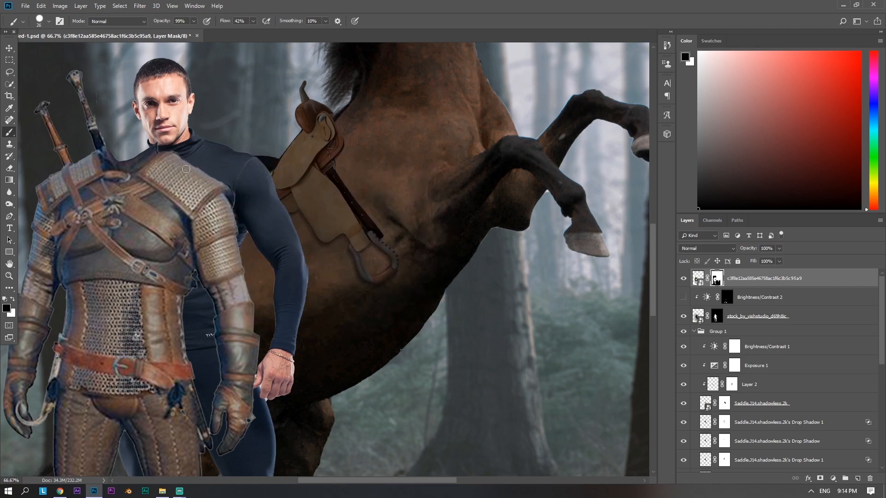
scroll(193, 245, "down", 5)
scroll(199, 317, "left", 2)
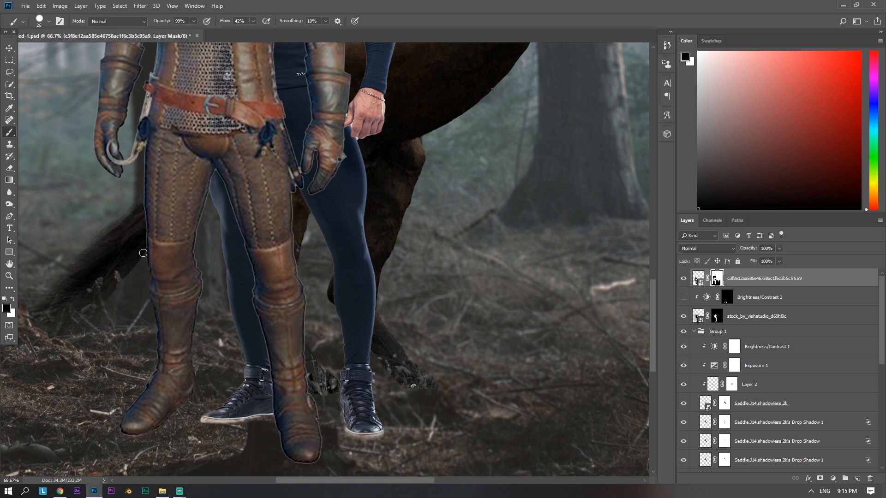
right_click(148, 152, "alt")
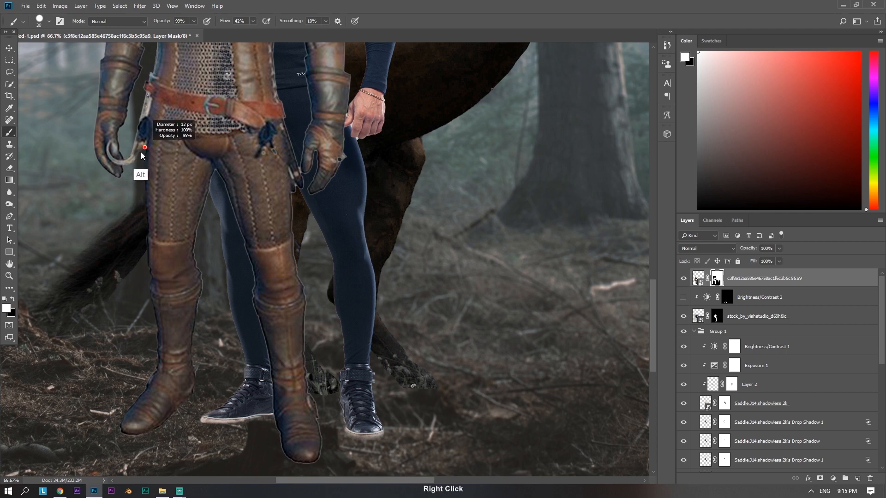
left_click_drag(135, 161, 141, 150)
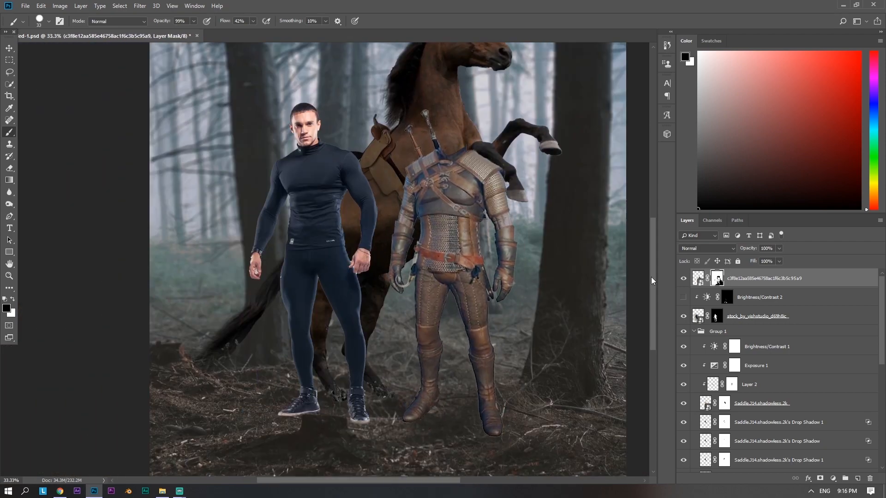
Apply the armour layer's mask so the cut-out becomes permanent in its pixels
right_click(795, 279)
left_click(763, 279)
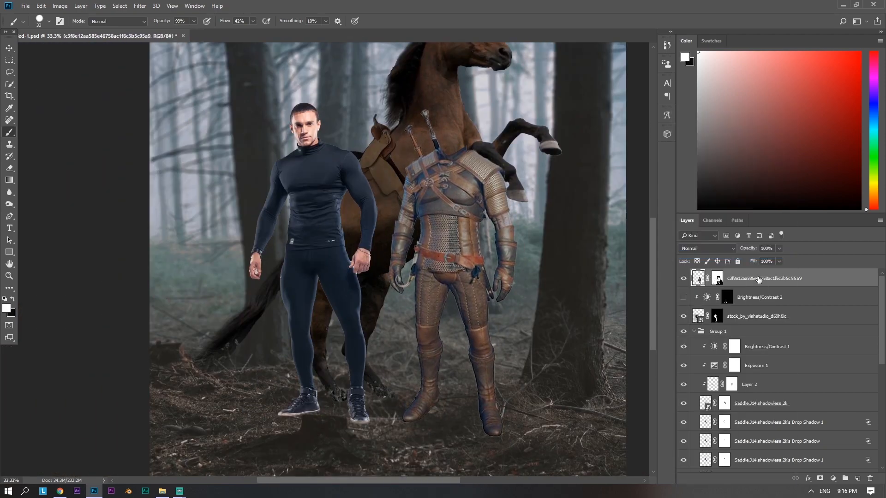
right_click(776, 279)
left_click(784, 279)
right_click(721, 278)
left_click(716, 282)
left_click(718, 279, "shift")
left_click(718, 279, "shift")
left_click(718, 280)
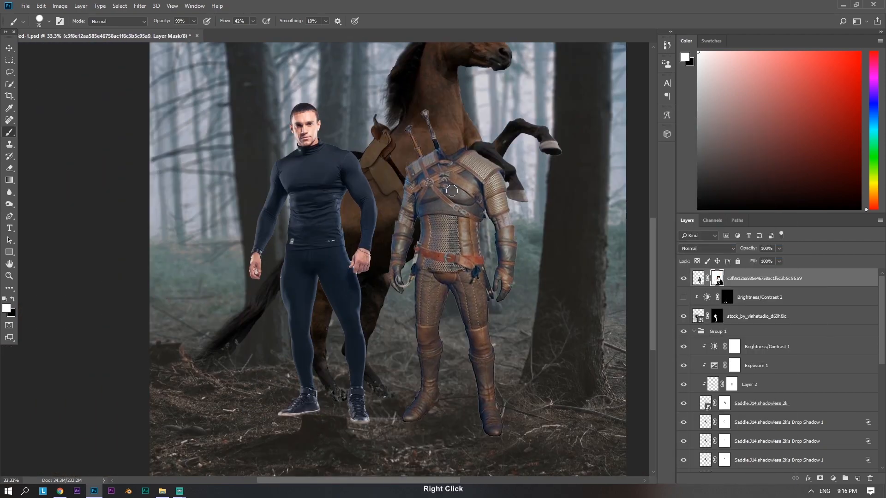
key("ctrl+minus")
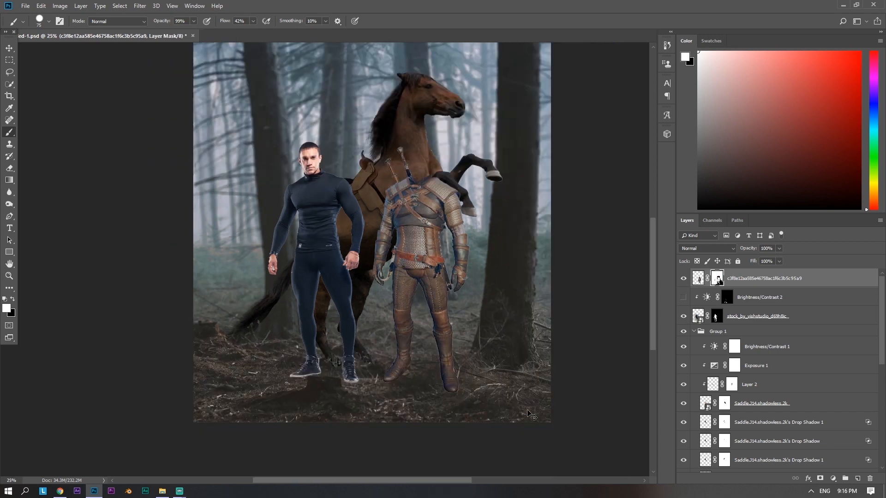
right_click(808, 278)
key("Escape")
right_click(718, 279)
left_click(699, 301)
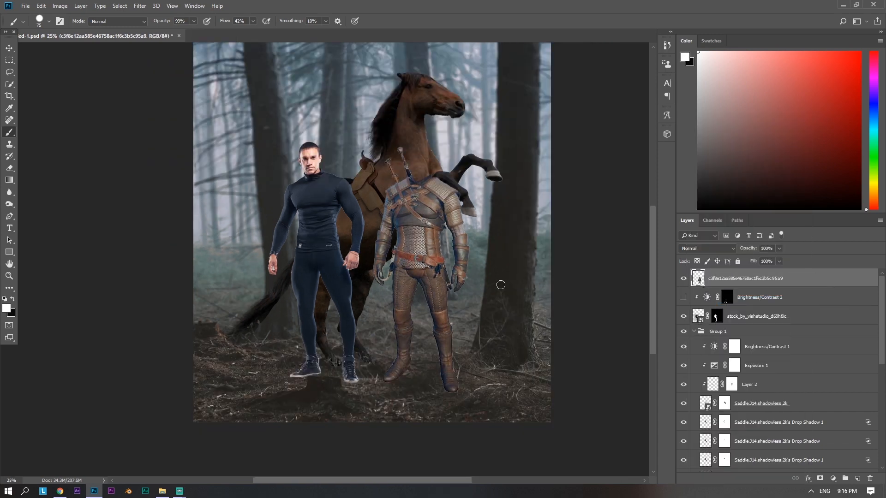
Lasso the armour's left leg, on the viewer's right, from hip to boot and copy it to a new layer
key("l")
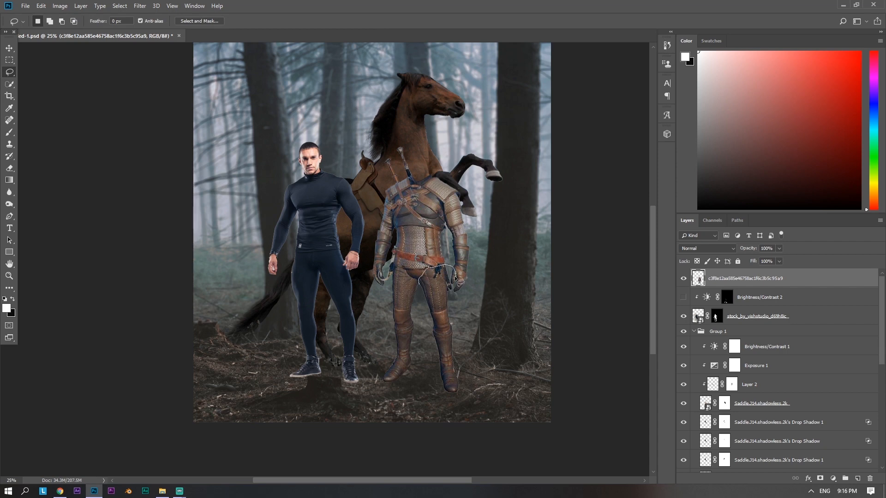
left_click_drag(459, 306, 420, 283)
key("shift")
key("ctrl+plus")
key("ctrl+plus")
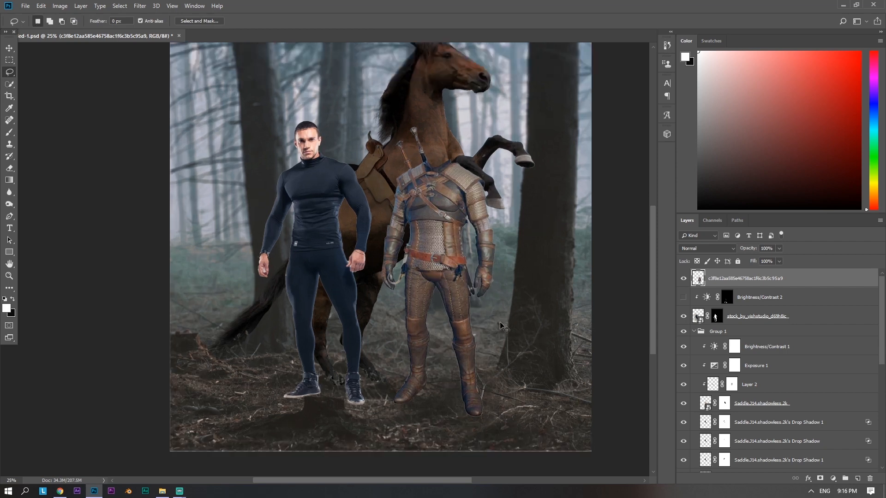
key("ctrl+j")
key("ctrl+minus")
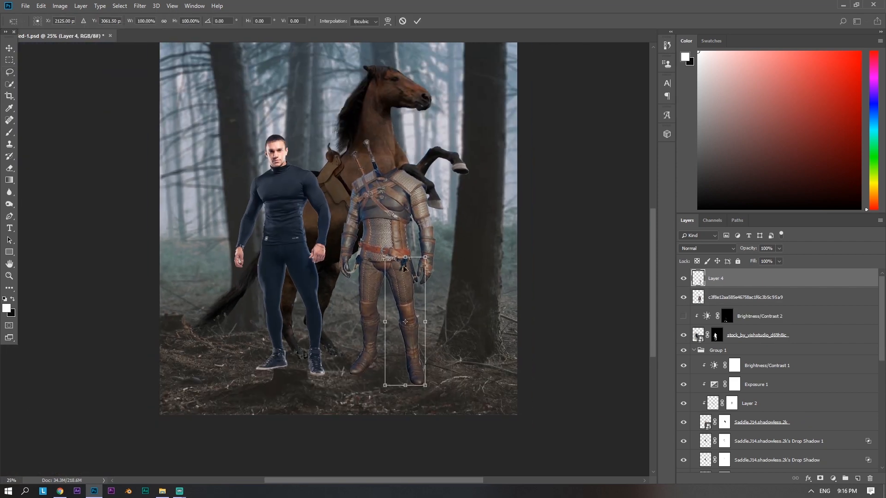
Transform the copied armour leg over the man's left leg, stretching and skewing its corners to match his stance
key("ctrl+t")
left_click_drag(409, 333, 313, 324)
left_click_drag(309, 253, 306, 246)
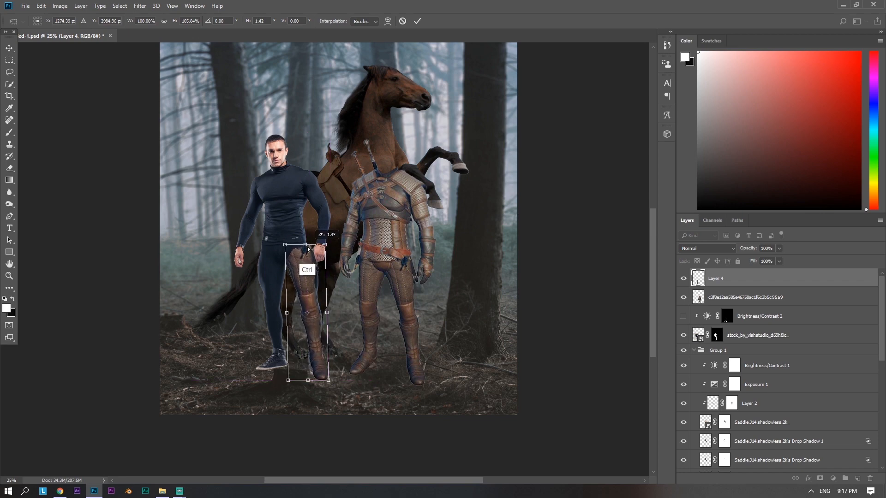
left_click_drag(327, 313, 328, 313)
left_click_drag(329, 377, 324, 374)
left_click_drag(285, 245, 283, 243)
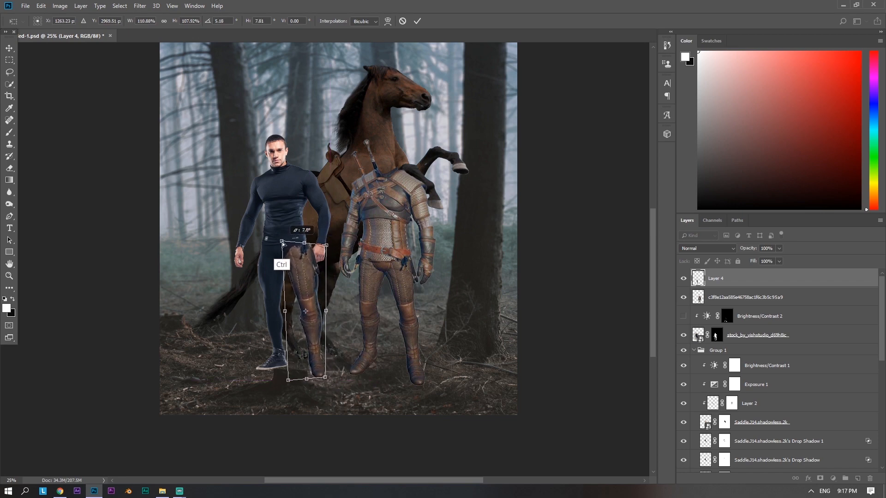
left_click_drag(328, 313, 329, 312)
key("Return")
Lasso the armour's other leg, including the crotch and boot, and copy it to a new layer
key("ctrl+minus")
key("ctrl+minus")
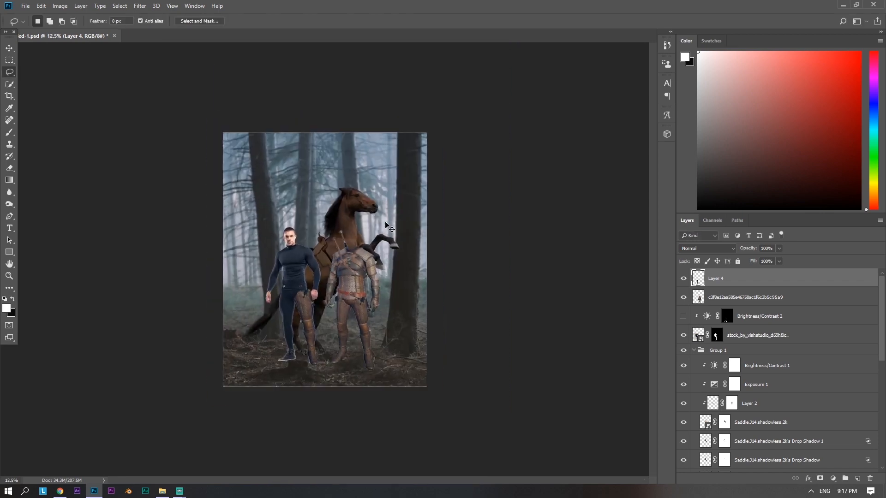
key("ctrl+plus")
key("ctrl+plus")
key("ctrl+plus")
left_click_drag(286, 404, 305, 301)
left_click_drag(405, 263, 412, 250)
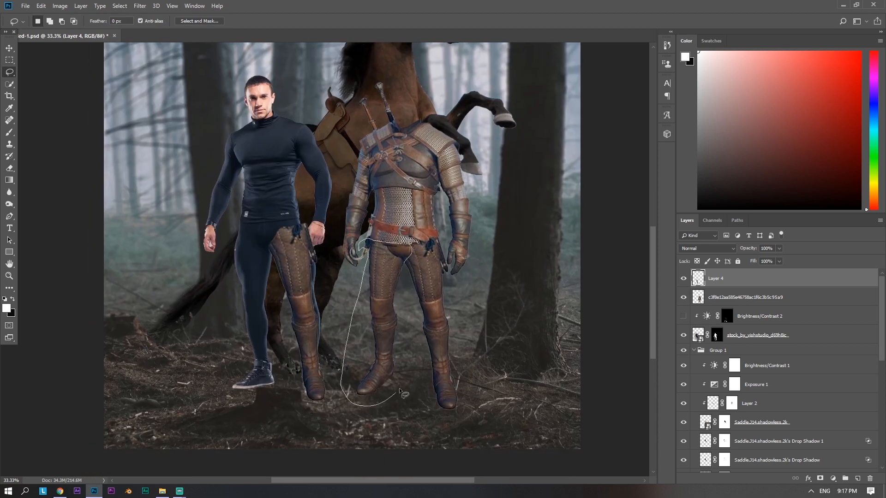
mouse_move(402, 393)
left_mouse_down()
mouse_move(406, 319)
mouse_move(247, 286)
mouse_move(256, 297)
left_mouse_up()
key("ctrl+j")
Fit the second copied leg over the man's right leg, enlarging it to about 117% and distorting its corners
key("ctrl+t")
mouse_move(225, 236)
left_mouse_down("ctrl")
mouse_move(224, 219)
mouse_move(216, 224)
left_mouse_up("ctrl")
left_click_drag(281, 236, 281, 219, "ctrl")
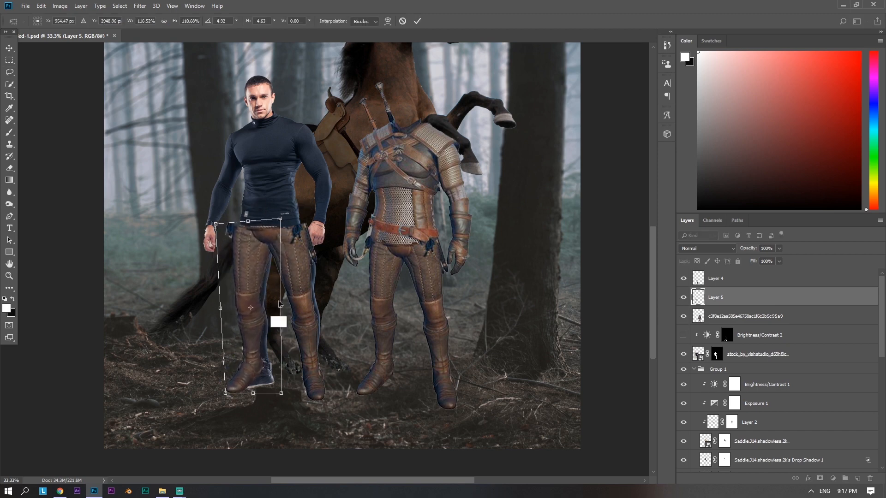
mouse_move(281, 394)
left_mouse_down("ctrl")
mouse_move(273, 422)
mouse_move(282, 406)
left_mouse_up("ctrl")
left_click_drag(225, 394, 224, 388, "ctrl")
left_click_drag(271, 365, 278, 371)
left_click_drag(266, 273, 263, 269)
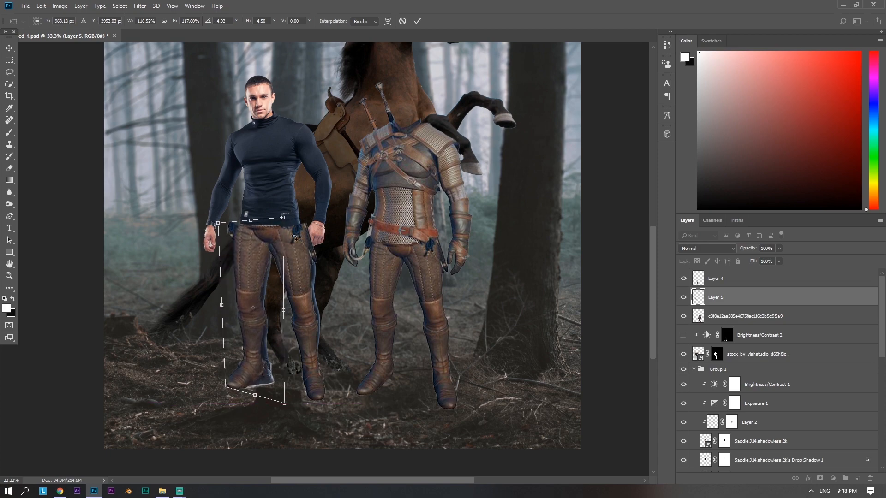
key("Return")
Move Layer 5 and Layer 4 below the full armour layer and clip both to the man's layer
scroll(297, 279, "down", 1)
scroll(291, 286, "up", 2)
left_click_drag(768, 300, 761, 326)
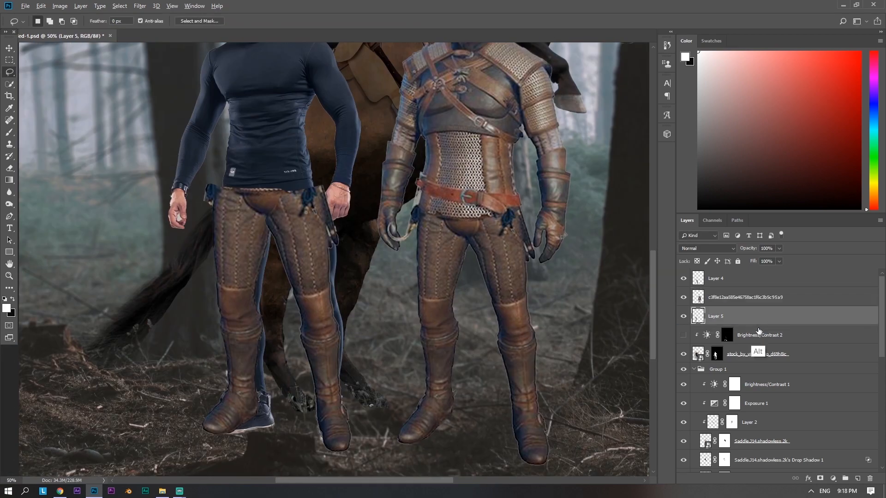
key("ctrl+alt+g")
left_click_drag(749, 280, 744, 310)
key("ctrl+alt+g")
Paint black on the man's layer mask to hide his own trousers and shoe showing around the right armour leg
key("ctrl+minus")
key("ctrl+minus")
left_click_drag(382, 248, 364, 269)
left_click_drag(268, 316, 273, 320)
left_click(717, 354)
key("b")
key("x")
right_click(240, 279, "alt")
left_click_drag(249, 259, 248, 283)
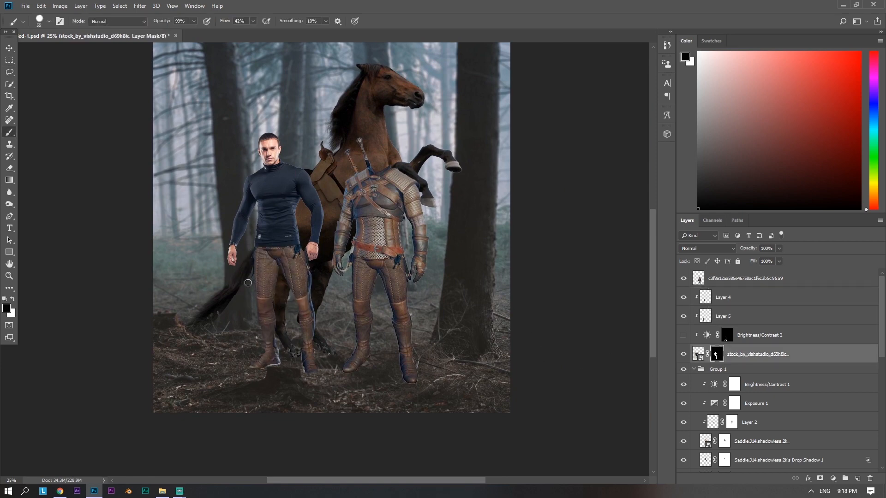
left_click_drag(268, 318, 269, 316)
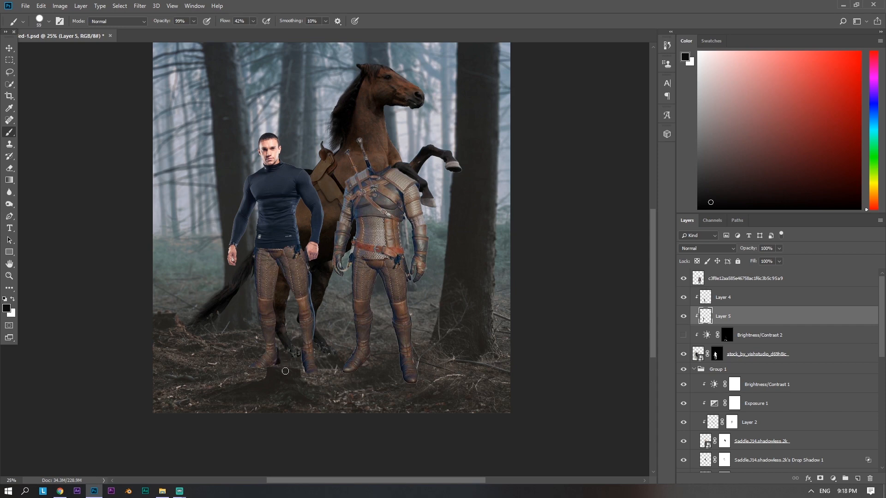
Hide the remaining dark trouser edges along the man's left leg and between his legs on his layer mask
left_click(275, 366, "ctrl")
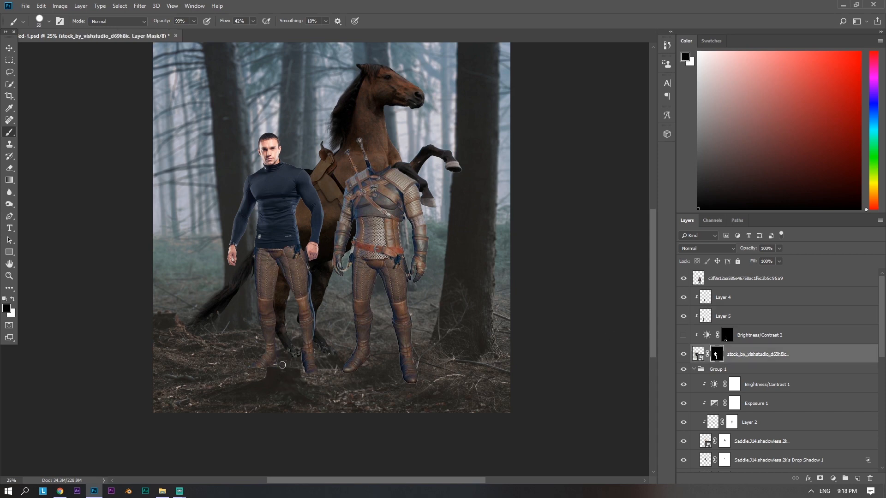
left_click(320, 333, "ctrl")
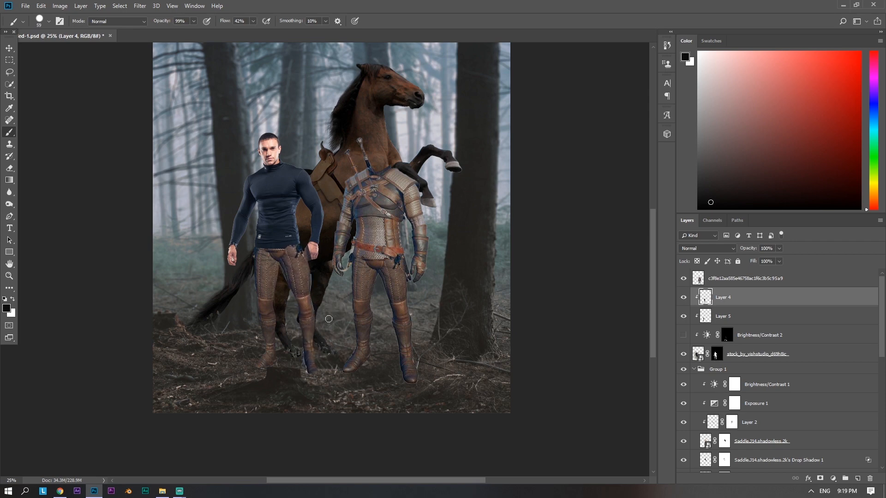
left_click(717, 355)
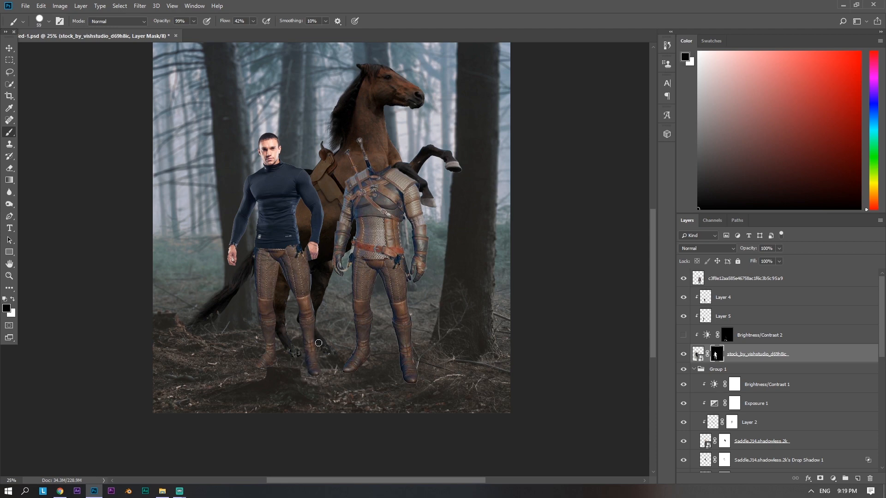
scroll(319, 343, "up", 2)
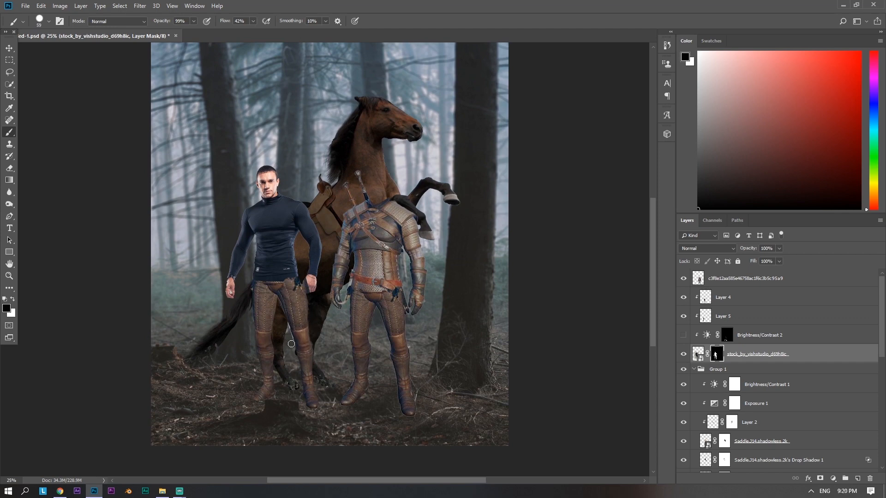
left_click_drag(289, 321, 284, 368)
left_click_drag(307, 326, 310, 344)
key("ctrl+z")
right_click(300, 327, "alt")
Distort Layer 5 by raising its upper inner corner and pulling in its lower corners to fit the man's right leg
left_click(741, 323)
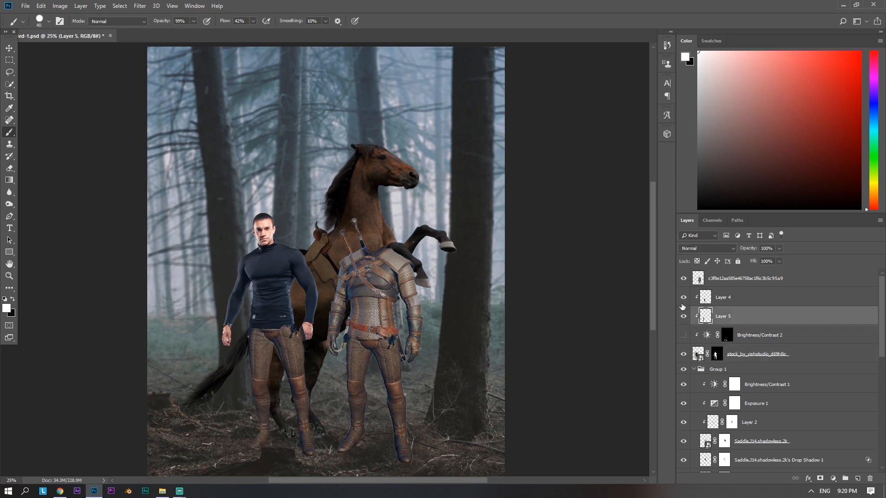
key("ctrl+plus")
left_click_drag(350, 369, 374, 300)
left_click_drag(304, 344, 301, 340)
left_click(724, 338)
left_click(716, 354)
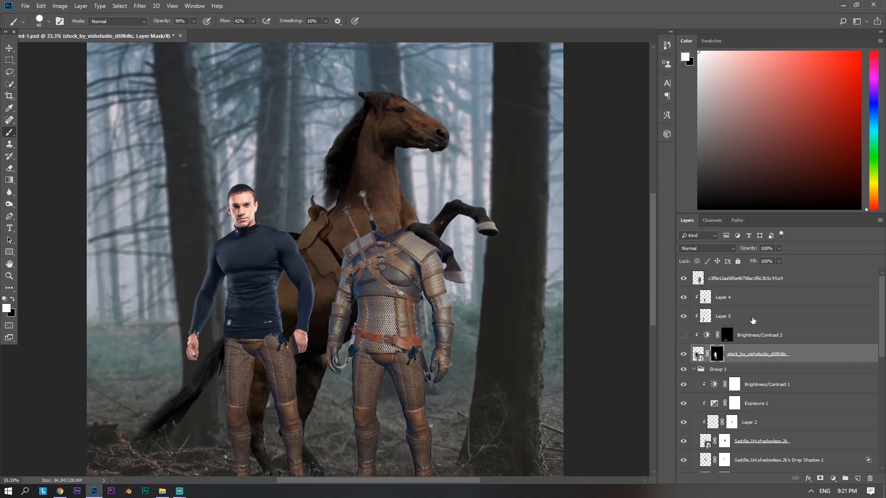
key("alt+]")
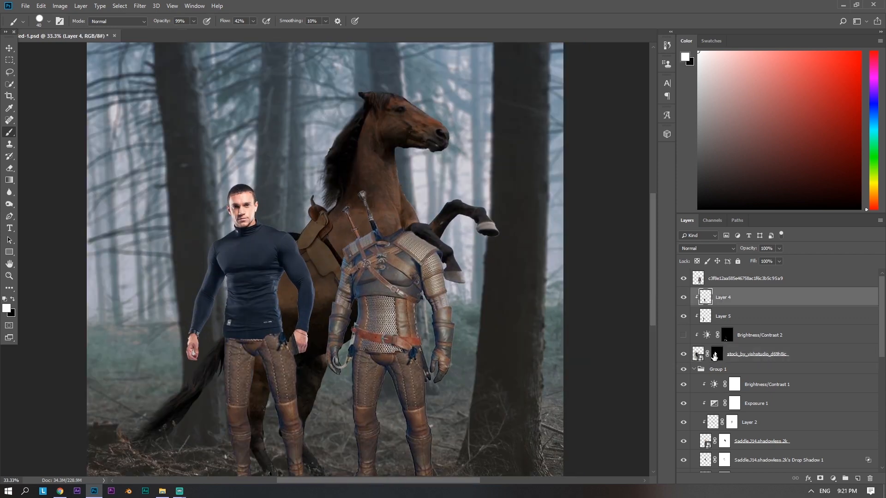
key("alt+[")
key("ctrl+minus")
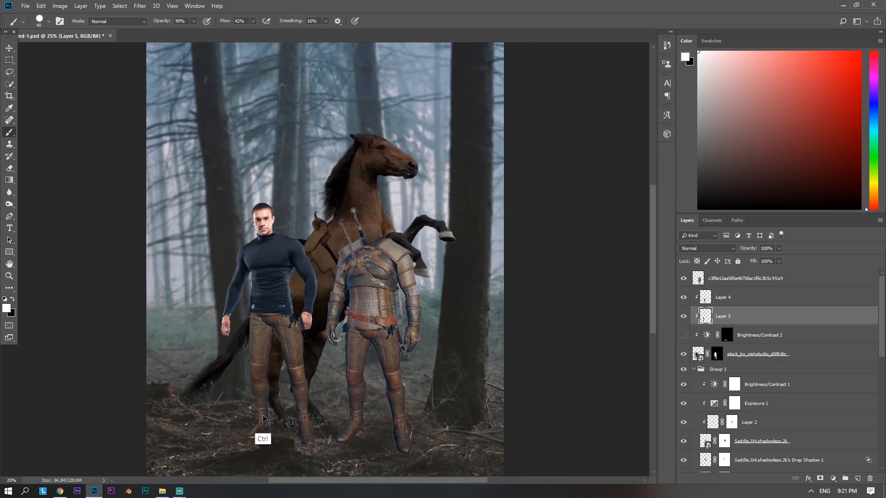
key("ctrl+t")
left_click_drag(286, 317, 287, 313)
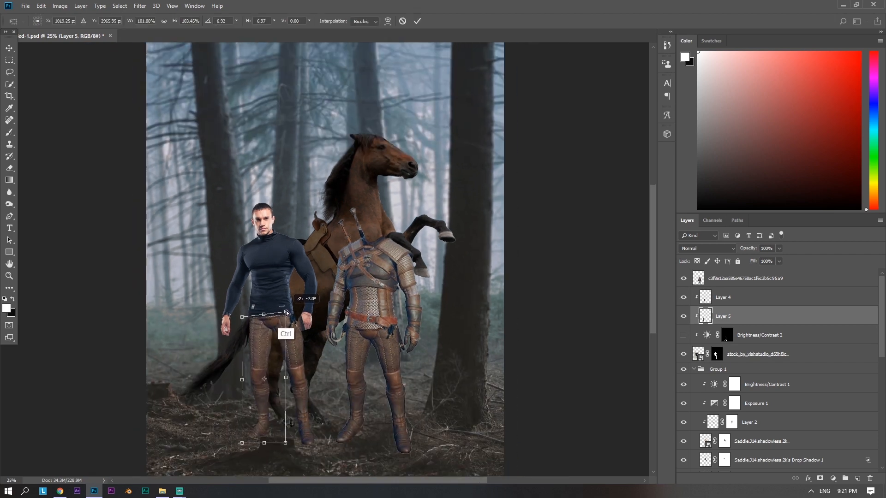
left_click_drag(286, 444, 285, 444)
left_click_drag(242, 443, 246, 439)
key("Return")
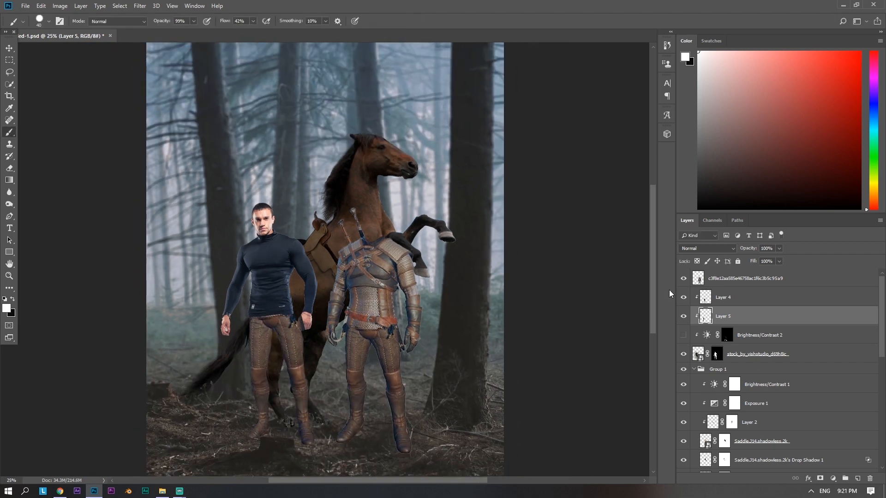
Add a layer mask to the copied left-leg layer, Layer 4
left_click(716, 354)
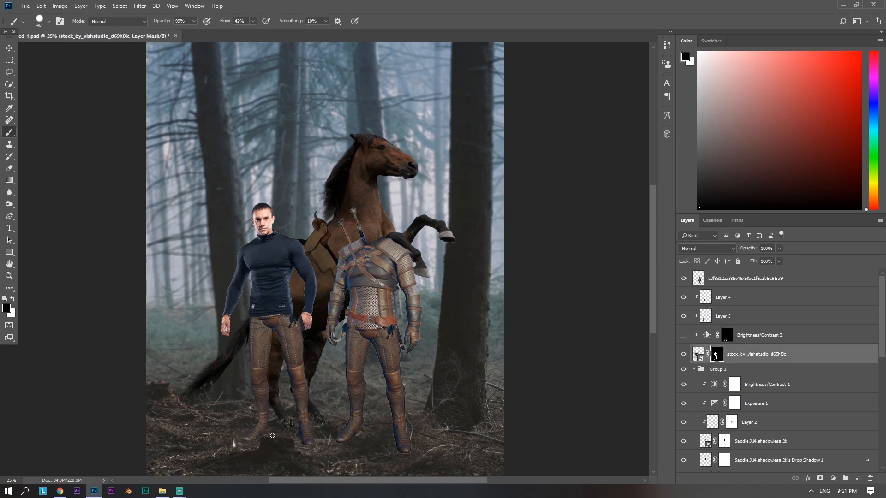
scroll(251, 425, "up", 2)
left_click(714, 319)
left_click(720, 299)
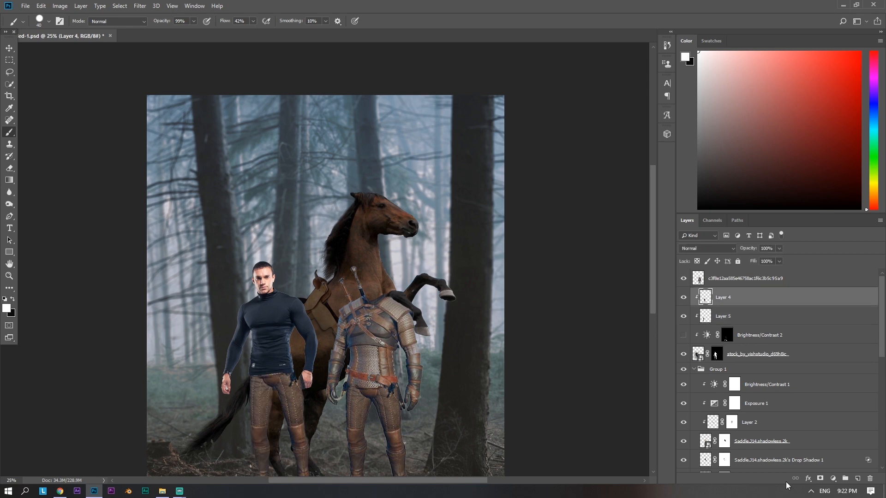
left_click(820, 478)
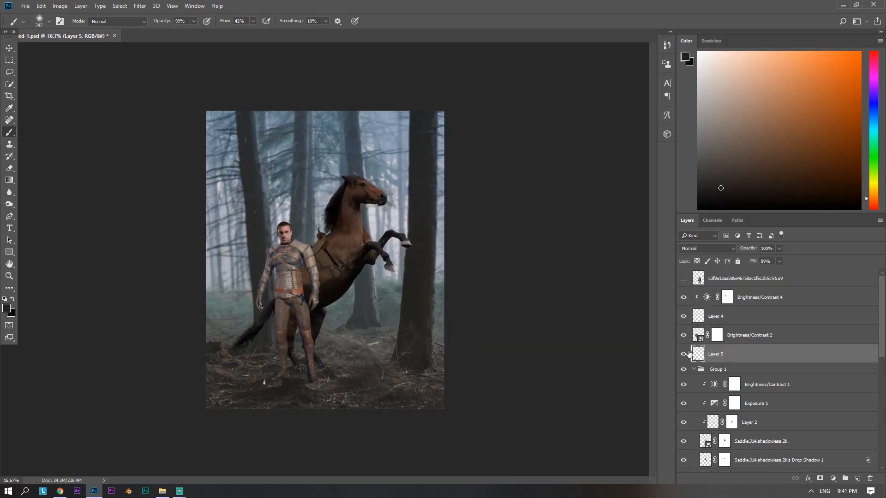
Add a Hue/Saturation adjustment clipped to Layer 4 and set its saturation to -17
left_click(747, 333)
left_click(747, 318)
left_click(833, 479)
left_click(831, 384)
left_click_drag(732, 236, 726, 234)
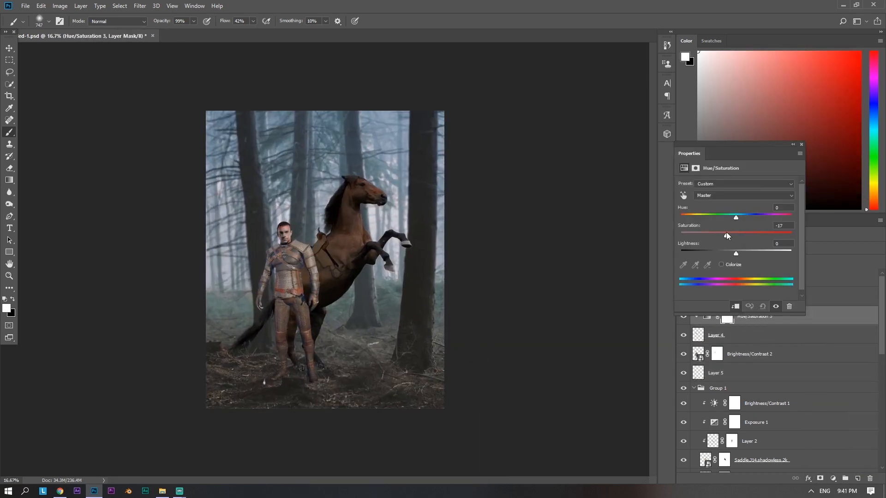
Add a layer mask to Layer 1, directly beneath the bay horse layer, and set up black for painting it
left_click(802, 144)
key("ctrl+minus")
key("ctrl+minus")
key("ctrl+plus")
key("ctrl+plus")
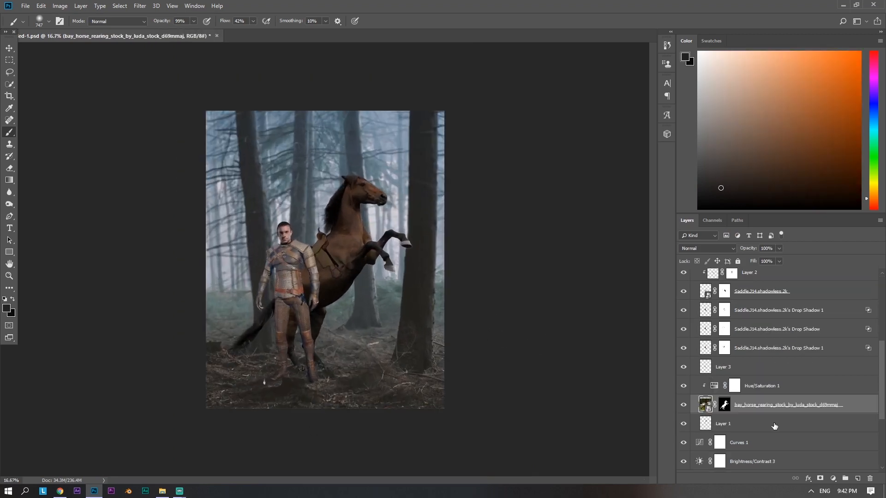
left_click(775, 427)
left_click(820, 478)
right_click(573, 424, "alt")
key("x")
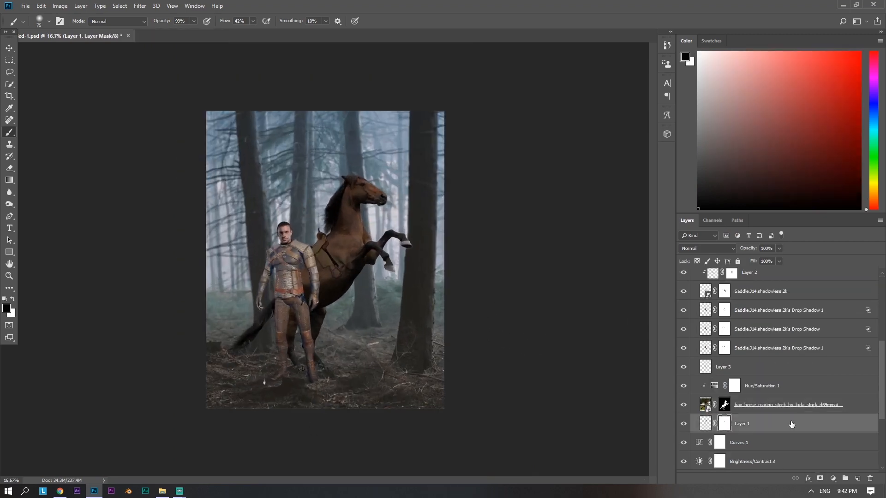
Add a colorized Hue/Saturation adjustment clipped to the horse with hue 194, saturation 7 and lightness +48, and invert its mask
left_click(791, 404)
left_click(833, 479)
left_click(794, 389)
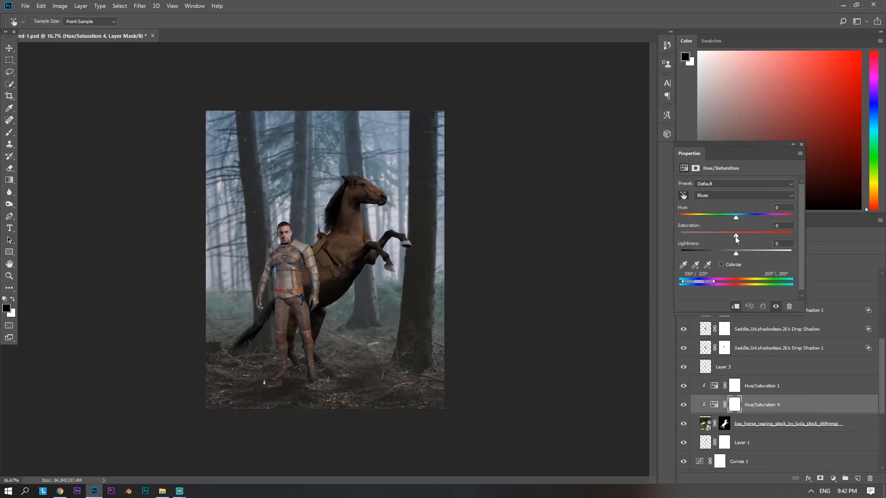
left_click(721, 264)
left_click_drag(736, 254, 764, 253)
left_click_drag(708, 236, 688, 233)
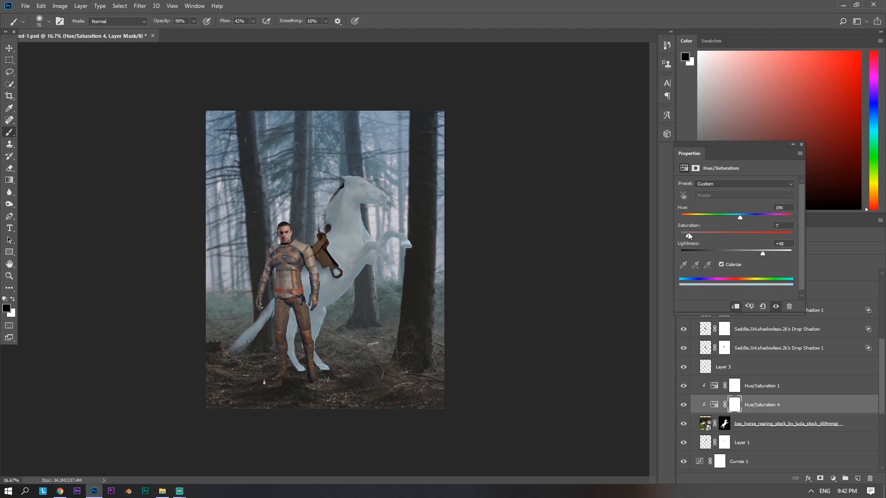
left_click(802, 145)
key("ctrl+i")
key("x")
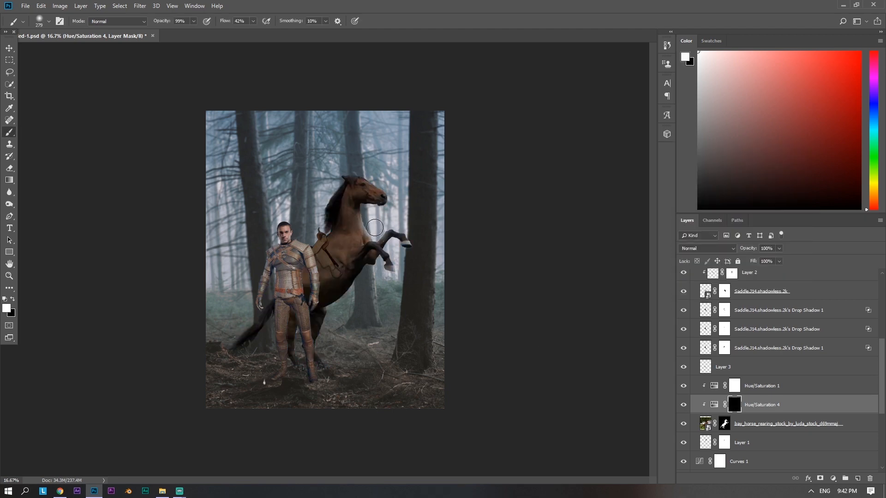
Clean the horse's layer mask along the front of its neck and chest, lightly painting Hue/Saturation 4's mask there
key("ctrl+plus")
key("ctrl+plus")
key("ctrl+plus")
key("ctrl+plus")
mouse_move(496, 100)
left_mouse_down()
mouse_move(368, 368)
mouse_move(363, 411)
left_mouse_up()
left_click_drag(372, 425, 348, 351)
left_click(724, 424)
right_click(318, 276, "alt")
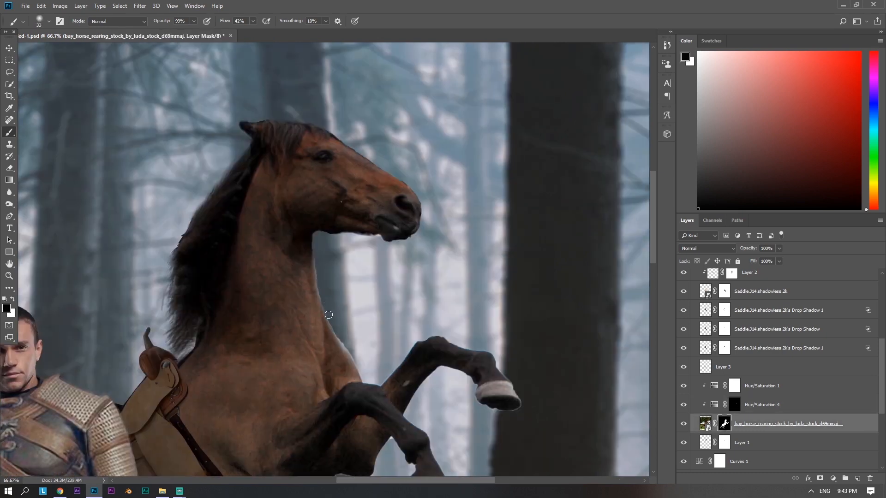
scroll(349, 346, "up", 3)
right_click(290, 336, "alt")
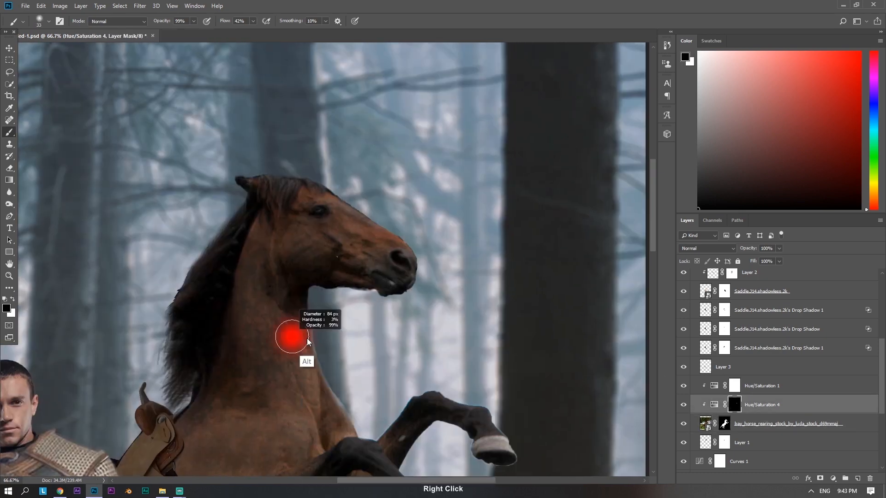
key("x")
right_click(340, 410, "alt")
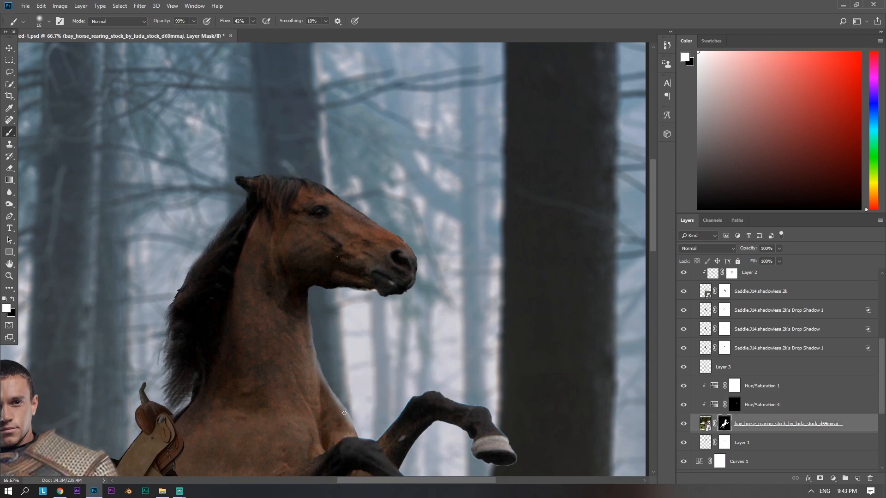
scroll(343, 402, "down", 4)
scroll(373, 178, "up", 4)
Paint Hue/Saturation 4's mask to reveal a pale haze rim along the horse's throat, muzzle and nose bridge
left_click(736, 406)
key("x")
right_click(345, 335, "alt")
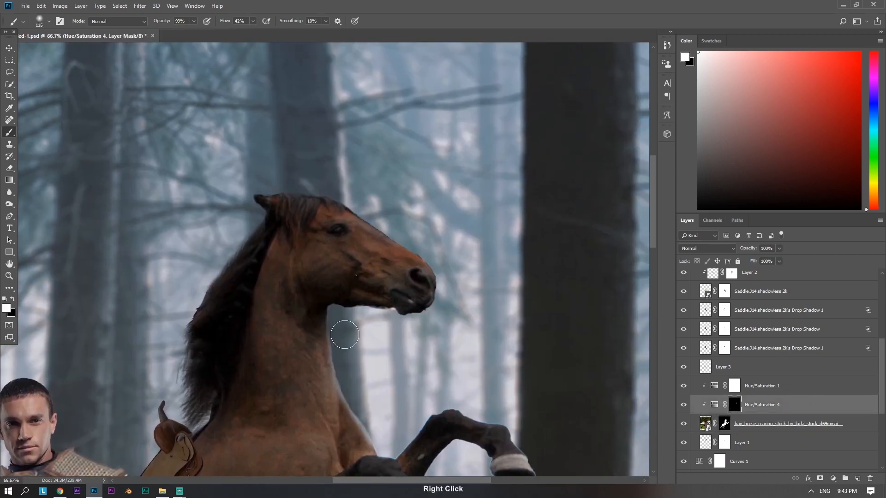
mouse_move(350, 334)
left_mouse_down()
mouse_move(365, 295)
mouse_move(402, 318)
mouse_move(441, 307)
mouse_move(438, 279)
left_mouse_up()
key("x")
key("x")
left_click_drag(390, 232, 429, 264)
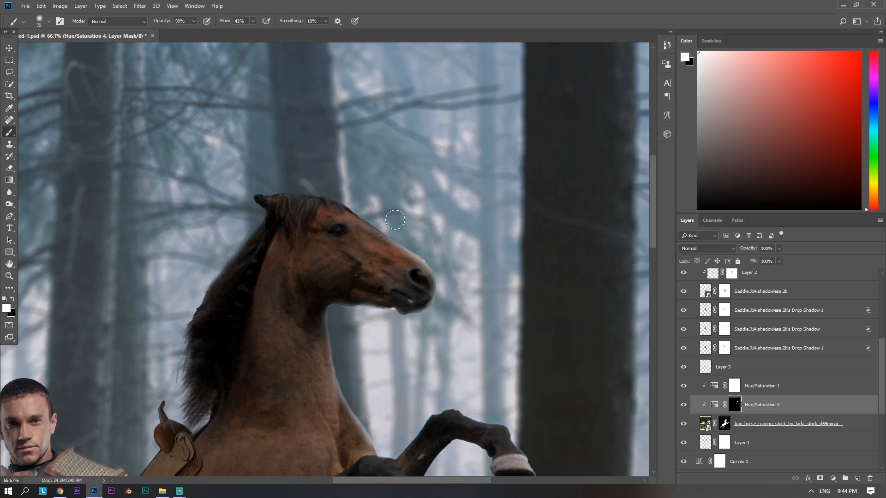
key("x")
key("x")
left_click_drag(371, 219, 416, 251)
left_click_drag(347, 208, 383, 229)
key("x")
key("x")
Extend the pale haze rim over the horse's forehead and beside its ear on Hue/Saturation 4's mask, trimming the excess with black
left_click_drag(403, 264, 451, 346)
key("x")
key("x")
key("x")
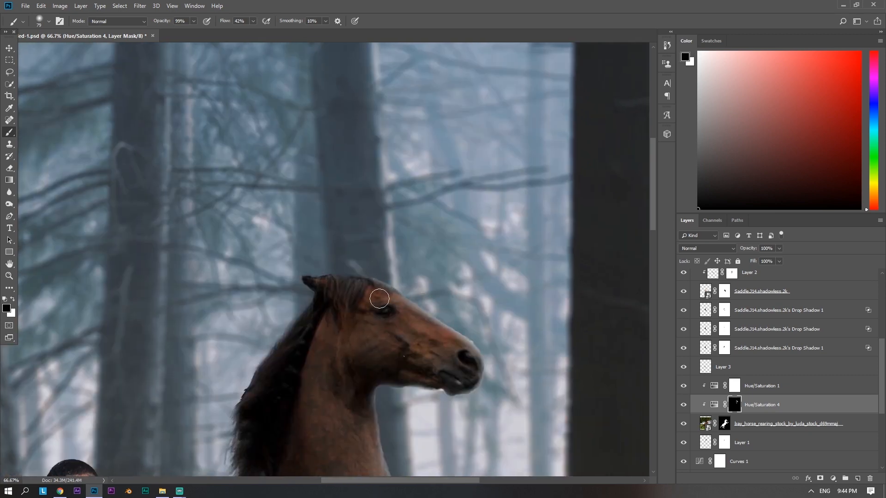
key("x")
key("x")
left_click_drag(416, 288, 456, 326)
key("x")
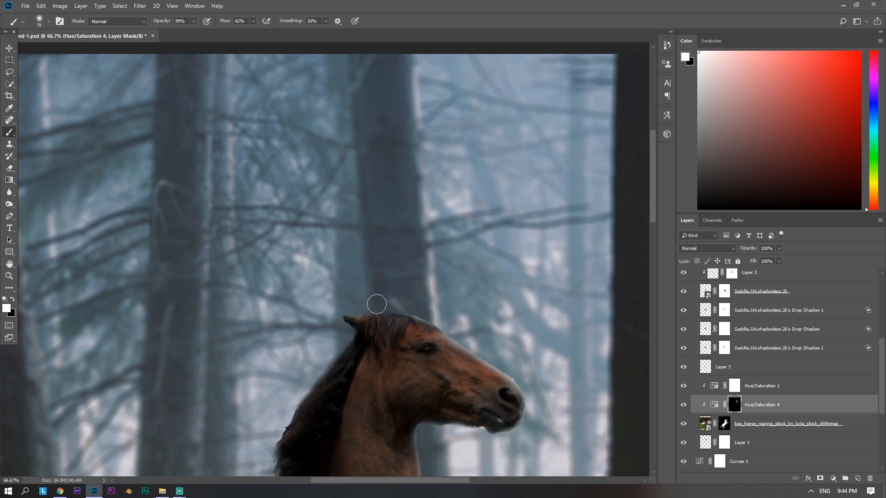
key("x")
mouse_move(360, 308)
left_mouse_down()
mouse_move(401, 308)
mouse_move(368, 333)
mouse_move(364, 316)
left_mouse_up()
key("x")
key("x")
key("x")
key("x")
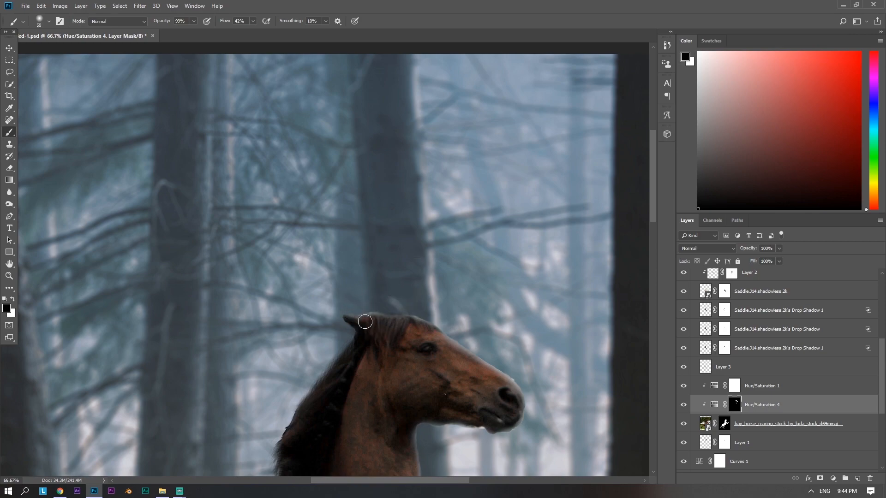
scroll(359, 392, "down", 4)
scroll(435, 390, "up", 2)
scroll(435, 389, "down", 2)
scroll(435, 390, "up", 2)
scroll(435, 390, "down", 3)
scroll(729, 422, "up", 1)
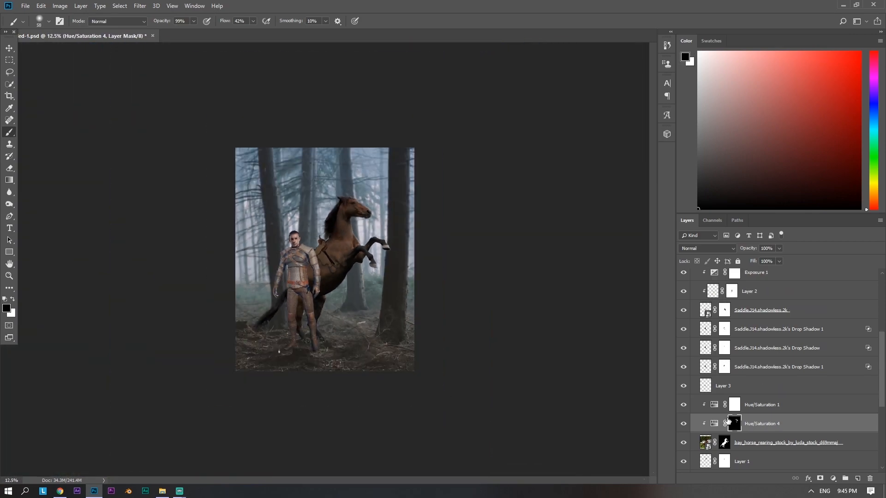
Add a Curves adjustment clipped directly to the horse layer, raising its black point and lowering its white point to fade the horse
left_click(748, 443)
left_click(833, 479)
left_click(844, 360)
left_click_drag(698, 296, 690, 281)
left_click_drag(737, 249, 739, 257)
left_click_drag(699, 282, 695, 284)
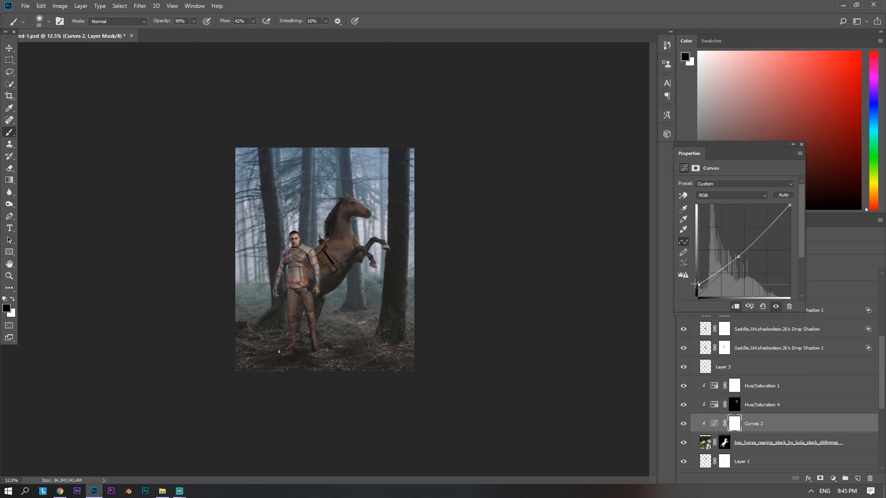
left_click_drag(790, 205, 815, 226)
left_click(801, 145)
Add a second clipped Curves adjustment above Curves 2 and lower its midtones to darken the horse
key("ctrl+plus")
key("ctrl+plus")
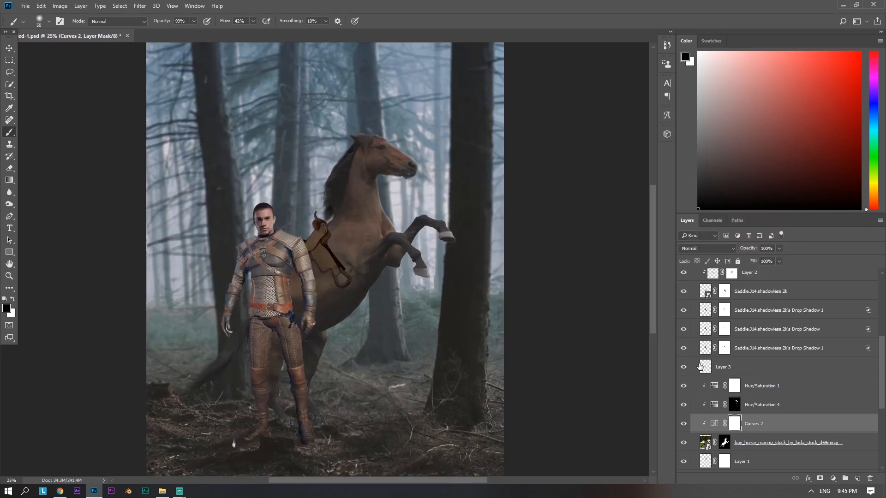
left_click(833, 479)
left_click(836, 359)
left_click_drag(742, 248, 748, 253)
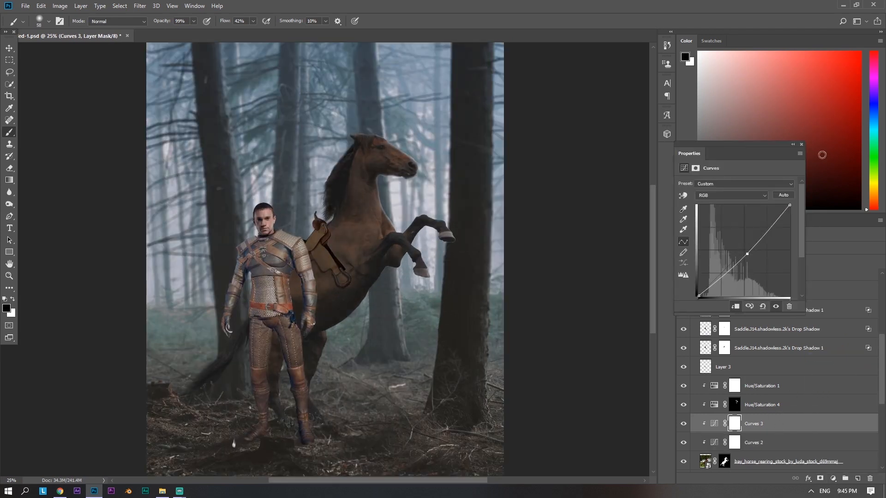
left_click(801, 145)
Invert Curves 3's mask and paint white over the horse's body and hindquarters to darken only those areas
key("ctrl+i")
key("x")
mouse_move(333, 263)
left_mouse_down()
mouse_move(311, 302)
mouse_move(235, 349)
left_mouse_up()
key("x")
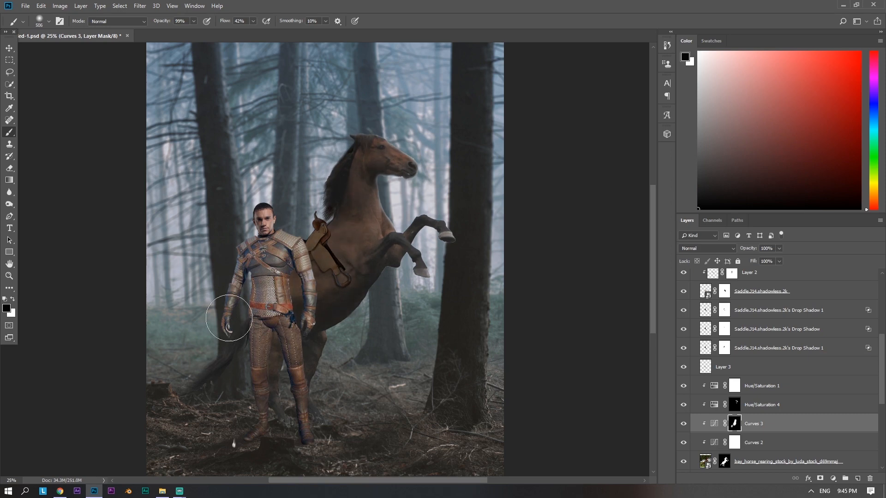
key("ctrl+minus")
key("ctrl+minus")
key("ctrl+minus")
key("ctrl+plus")
key("ctrl+plus")
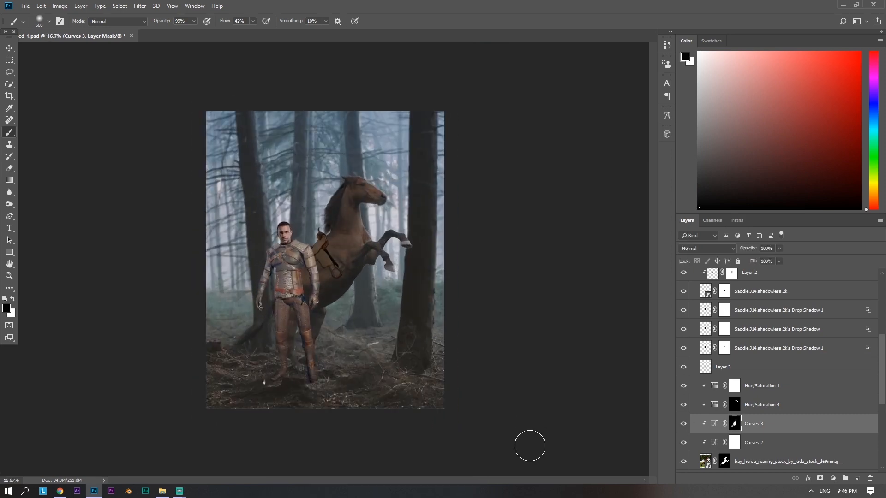
Clean the horse's layer mask along its belly, hind leg and raised forelegs with a small black brush
key("ctrl+plus")
key("ctrl+plus")
key("ctrl+plus")
key("ctrl+plus")
scroll(530, 446, "down", 2)
left_click(726, 461)
right_click(360, 387, "alt")
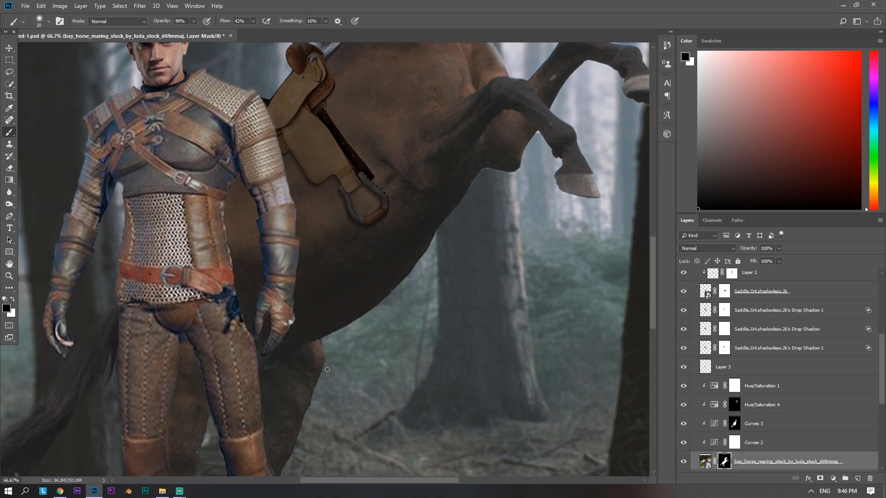
scroll(317, 389, "down", 2)
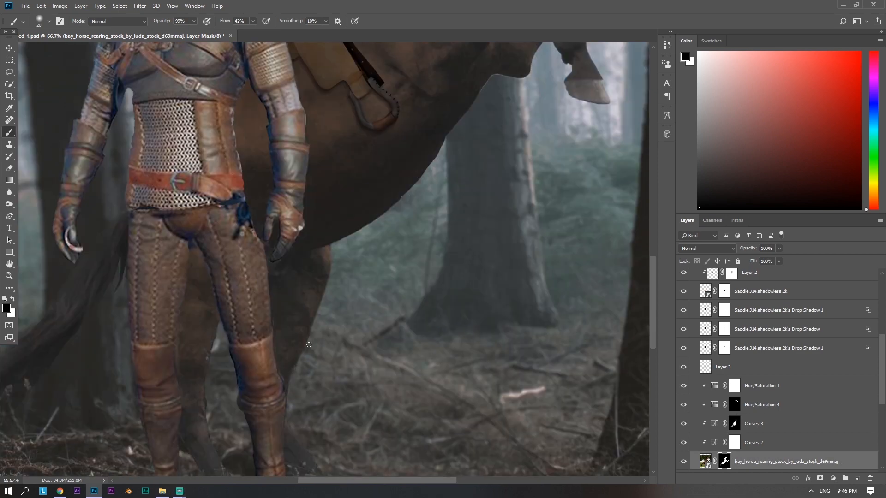
scroll(309, 345, "up", 2)
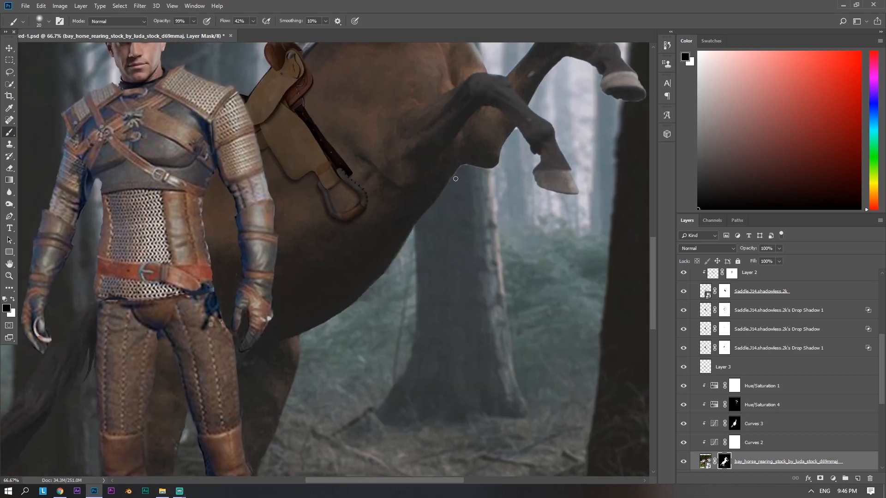
scroll(461, 171, "up", 3)
scroll(499, 213, "right", 2)
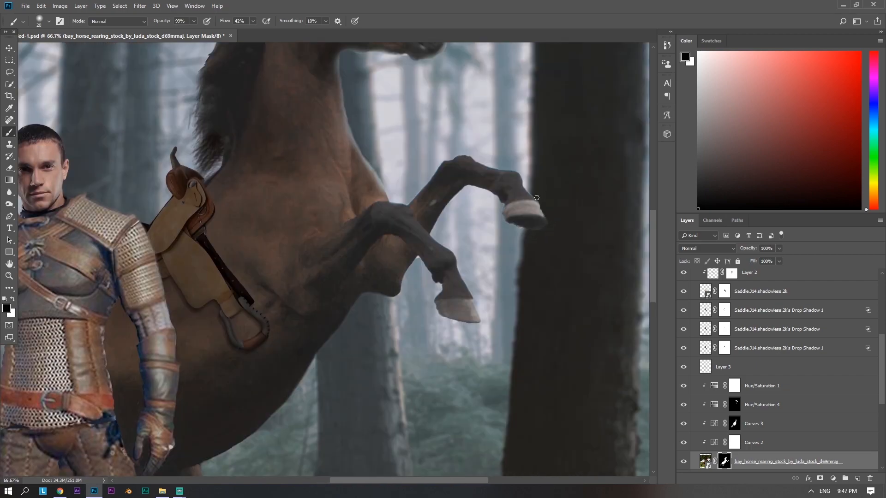
Refine the horse's layer mask around its tail and hind hooves to blend them into the forest floor
left_click_drag(224, 258, 392, 321)
left_click_drag(286, 462, 405, 294)
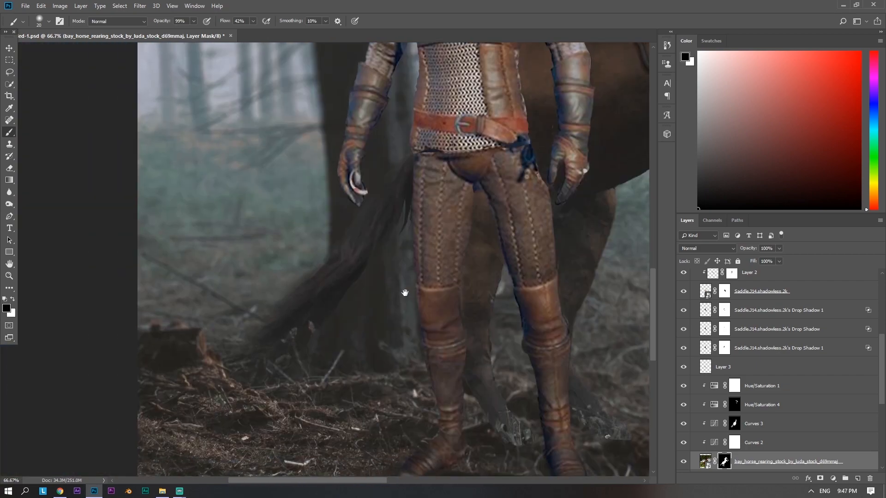
mouse_move(503, 455)
left_mouse_down()
mouse_move(310, 338)
mouse_move(331, 327)
left_mouse_up()
right_click(311, 359, "alt")
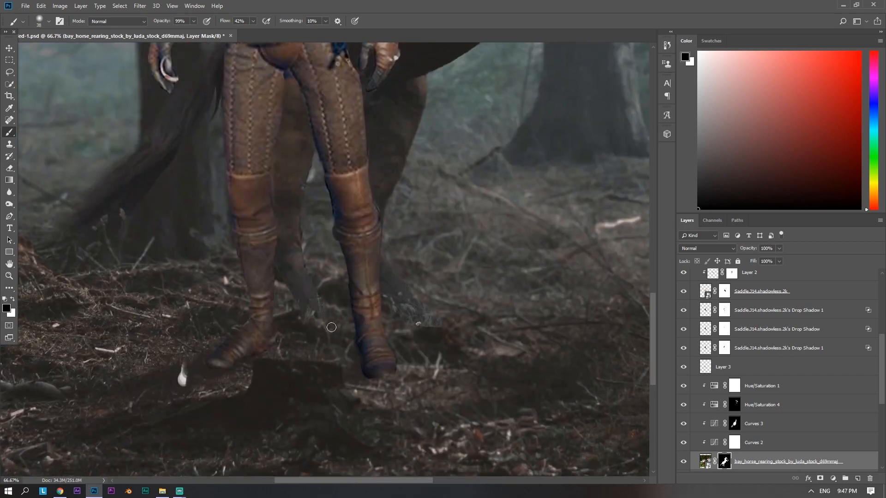
key("x")
key("x")
key("ctrl+minus")
key("ctrl+minus")
key("ctrl+minus")
key("ctrl+minus")
key("ctrl+plus")
key("ctrl+plus")
key("ctrl+minus")
key("ctrl+minus")
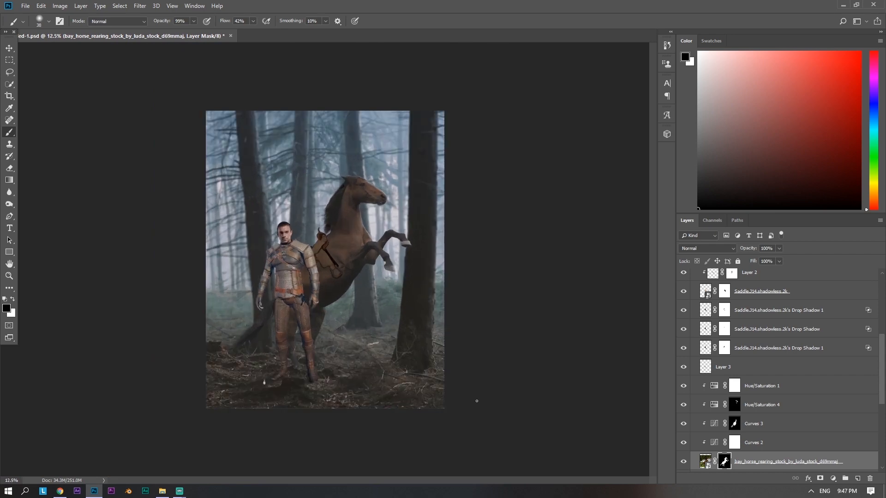
Add a Color Balance adjustment clipped to the horse above Hue/Saturation 4 and set its fill to 65%
left_click(762, 404)
left_click(833, 479)
left_click(830, 364)
left_click_drag(723, 205, 723, 237)
left_click(775, 307)
left_click(776, 307)
left_click(802, 144)
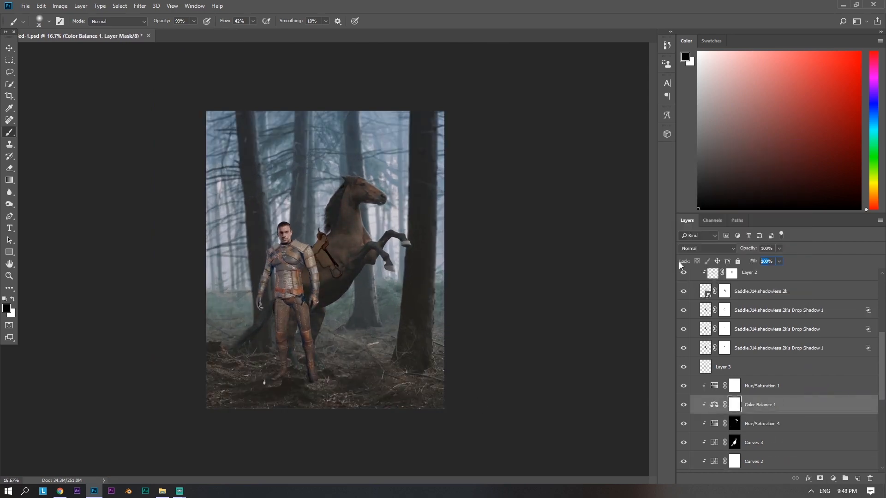
key("ctrl+minus")
key("ctrl+minus")
key("ctrl+plus")
key("ctrl+minus")
key("ctrl+plus")
key("ctrl+plus")
key("ctrl+minus")
Hide the man and his armour layers to examine the horse and saddle alone, and show them again
scroll(780, 351, "up", 3)
left_click(682, 318)
left_click(683, 280)
scroll(561, 291, "down", 1)
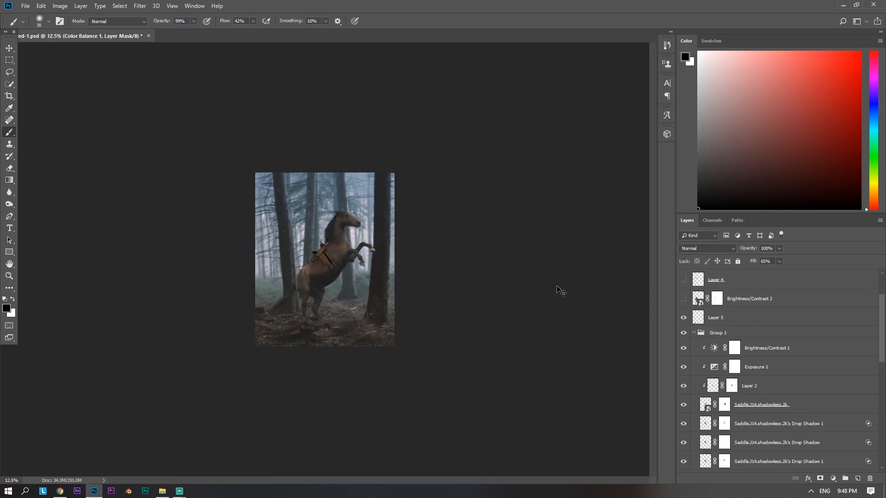
scroll(561, 290, "up", 3)
scroll(558, 287, "down", 1)
left_click(683, 300)
left_click(684, 301)
left_click(684, 303)
left_click(683, 281)
scroll(684, 283, "up", 1)
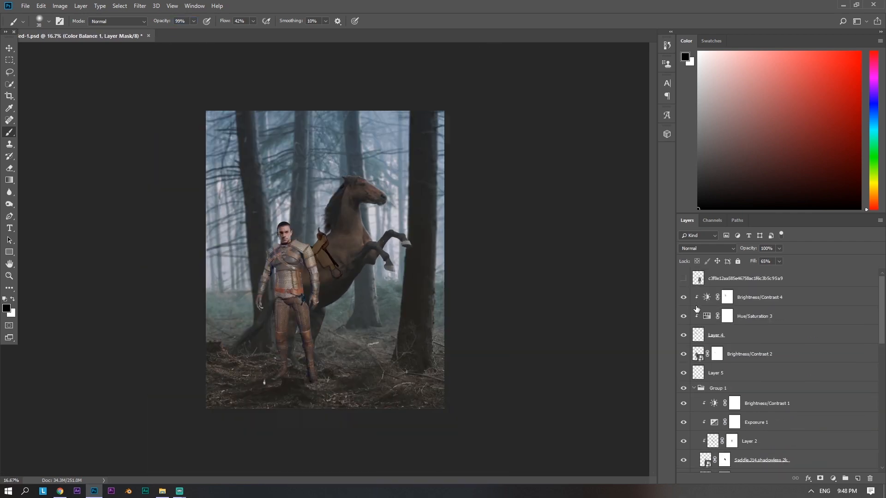
Add a Curves adjustment above Exposure 1, clipped to the saddle
scroll(683, 323, "down", 2)
left_click(683, 348)
right_click(684, 348)
left_click(698, 353)
left_click(762, 347)
left_click(766, 310)
left_click(833, 479)
left_click(830, 362)
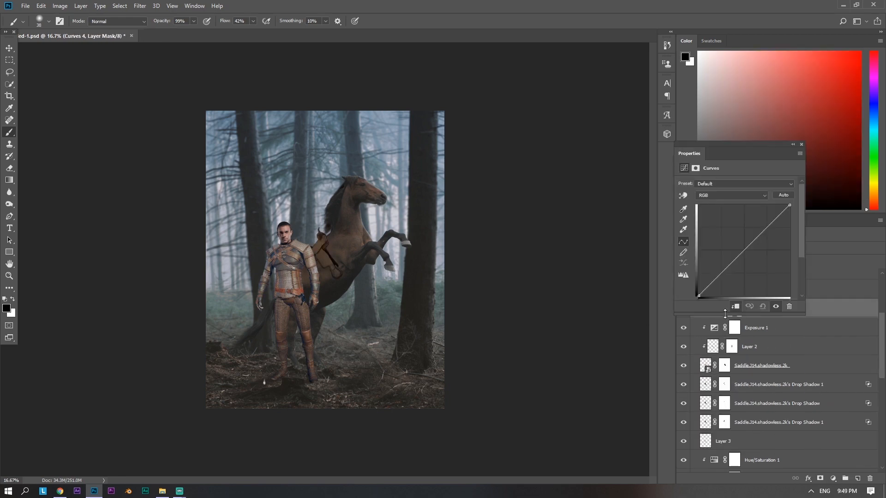
Shape the saddle's curve by raising the black point, lowering the midtones and pulling the white point inward
left_click(746, 250)
left_click_drag(699, 296, 699, 286)
left_click_drag(791, 206, 774, 199)
left_click_drag(698, 286, 698, 284)
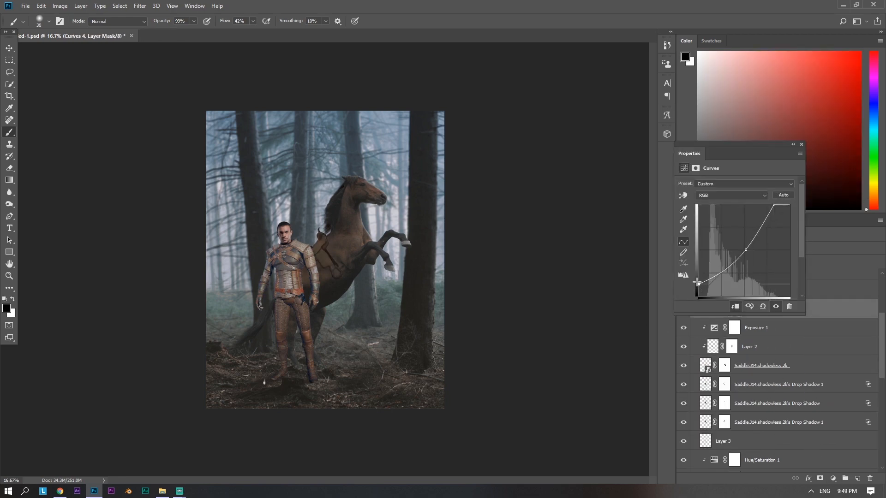
left_click_drag(746, 250, 746, 251)
left_click_drag(699, 281, 698, 282)
left_click_drag(747, 251, 747, 253)
mouse_move(774, 205)
left_mouse_down()
mouse_move(788, 210)
mouse_move(781, 205)
left_mouse_up()
Add a Hue/Saturation adjustment above Curves 4, clipped to the saddle, and slightly reduce its saturation and lightness
left_click(833, 479)
left_click(831, 391)
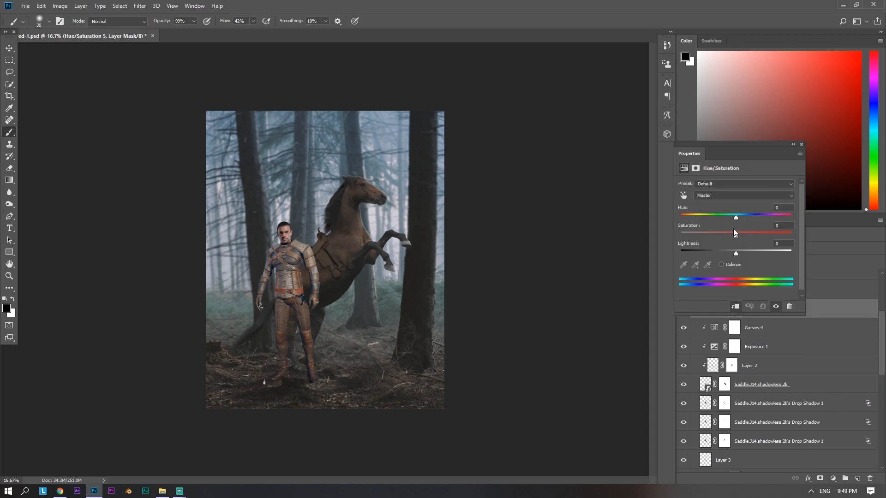
left_click_drag(736, 254, 726, 239)
left_click(802, 144)
Add a Color Balance adjustment above Curves 4 with midtones Cyan-Red -9 and Yellow-Blue +3, and compare the saddle with and without it
left_click(771, 329)
left_click(833, 479)
left_click(842, 396)
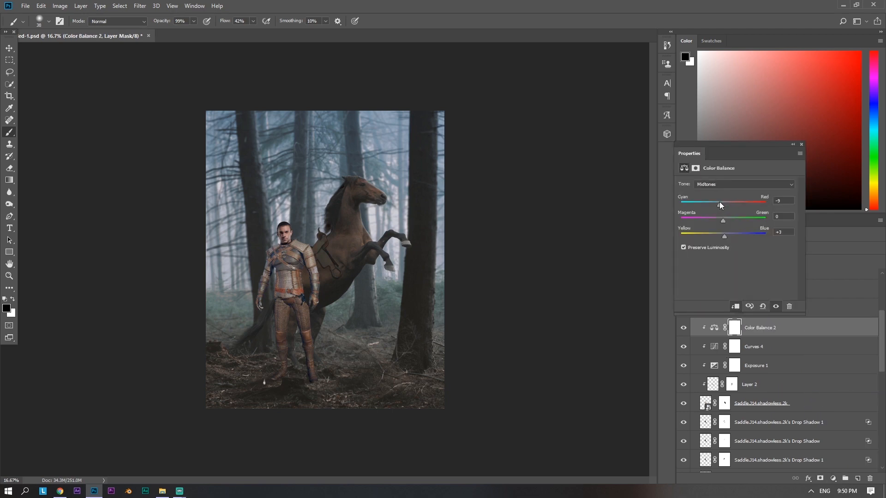
left_click(776, 307)
left_click(776, 307)
left_click(801, 145)
Paint on the Hue/Saturation 4 mask along the horse's face, neck and front legs, using white to reveal and black to hide
key("ctrl+minus")
key("ctrl+plus")
key("ctrl+plus")
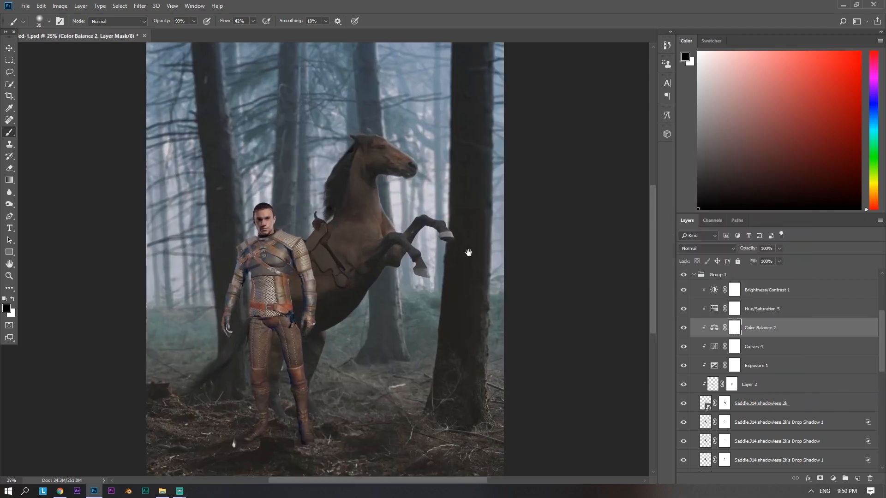
scroll(468, 252, "up", 2)
left_click_drag(468, 252, 555, 461)
left_click_drag(881, 354, 881, 427)
left_click(735, 298)
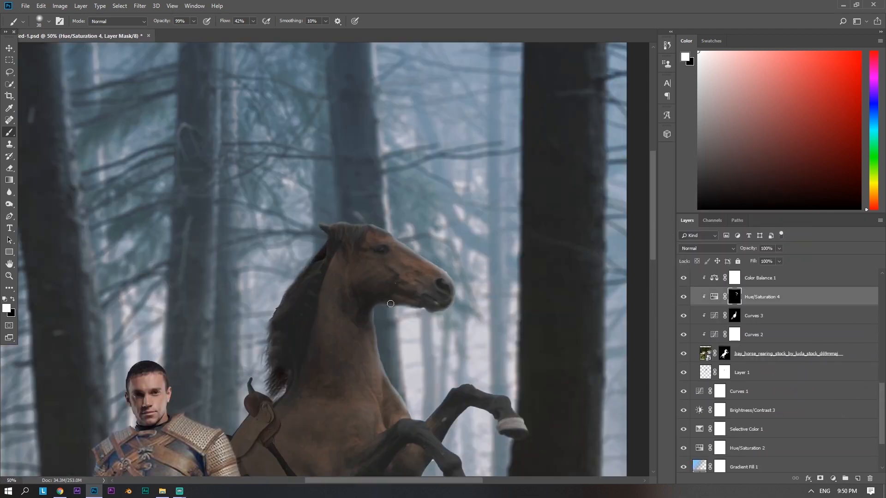
left_click_drag(391, 304, 363, 280)
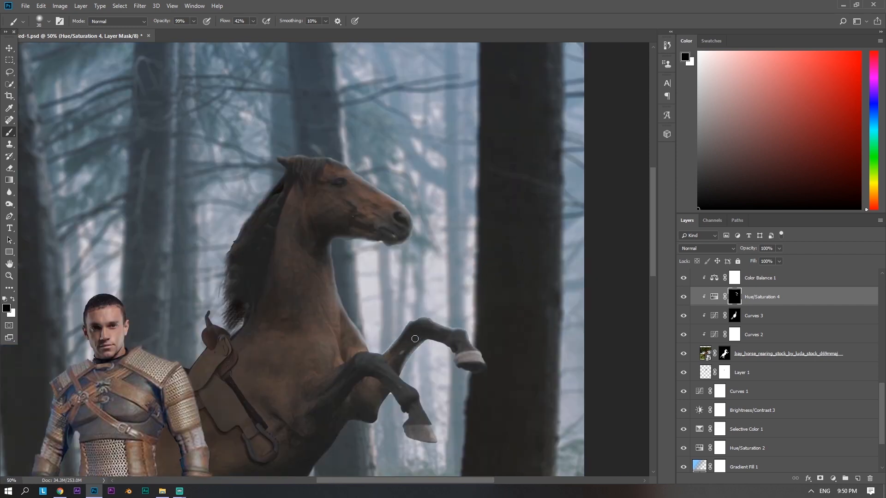
left_click_drag(378, 369, 339, 401)
Refine the Hue/Saturation 4 mask along the horse's neck and throat with a pressure-sized brush
right_click(326, 302, "alt")
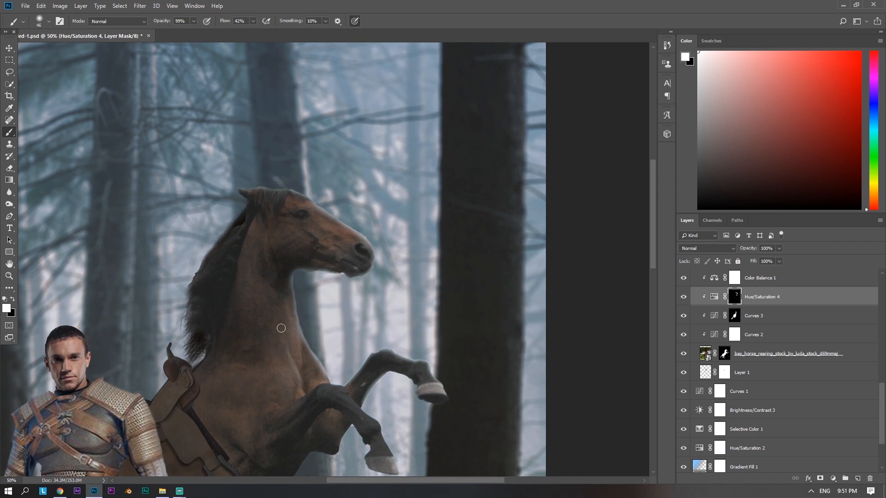
key("x")
key("ctrl+minus")
left_click_drag(323, 267, 414, 146)
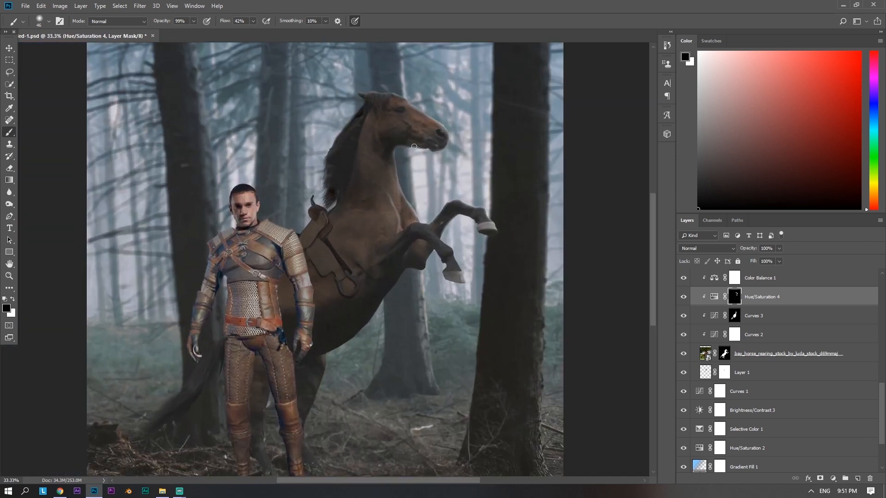
left_click_drag(392, 214, 367, 327)
Paint white with a larger brush on the Hue/Saturation 4 mask to add rim light along the horse's head and belly
right_click(389, 324, "alt")
key("x")
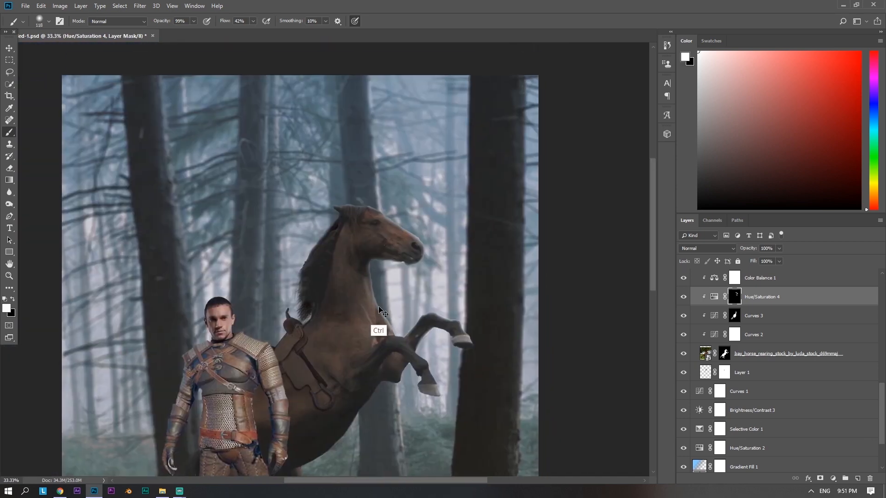
scroll(389, 344, "up", 5)
scroll(360, 342, "right", 3)
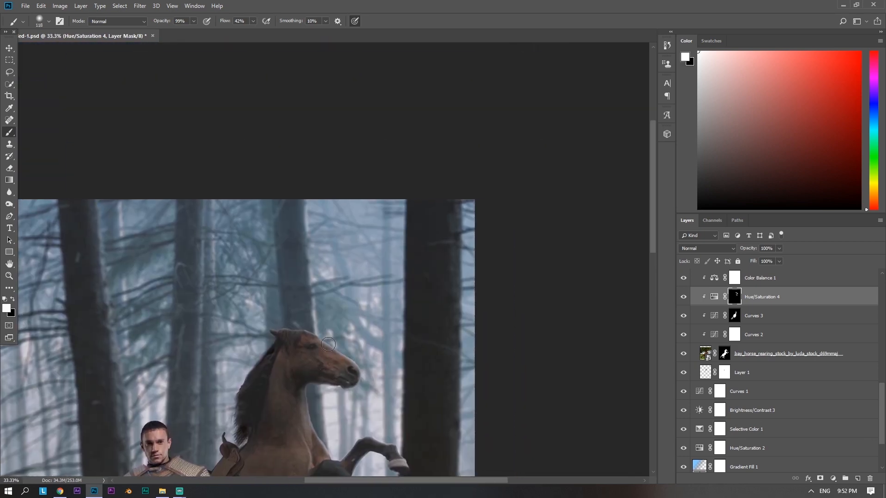
key("x")
scroll(348, 357, "up", 2)
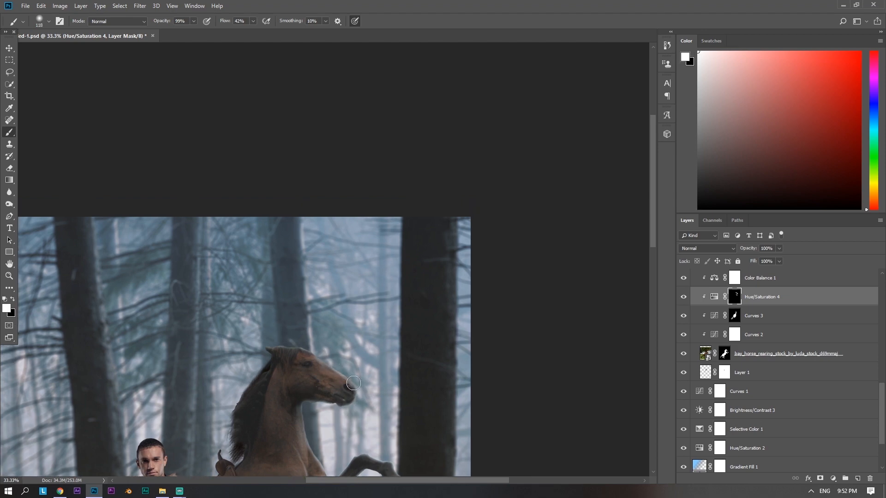
scroll(352, 401, "down", 5)
scroll(405, 281, "up", 5)
key("x")
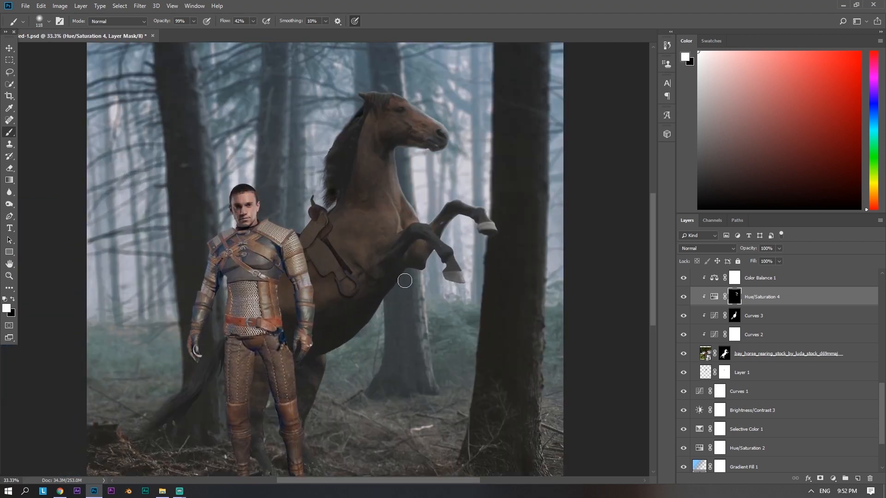
key("x")
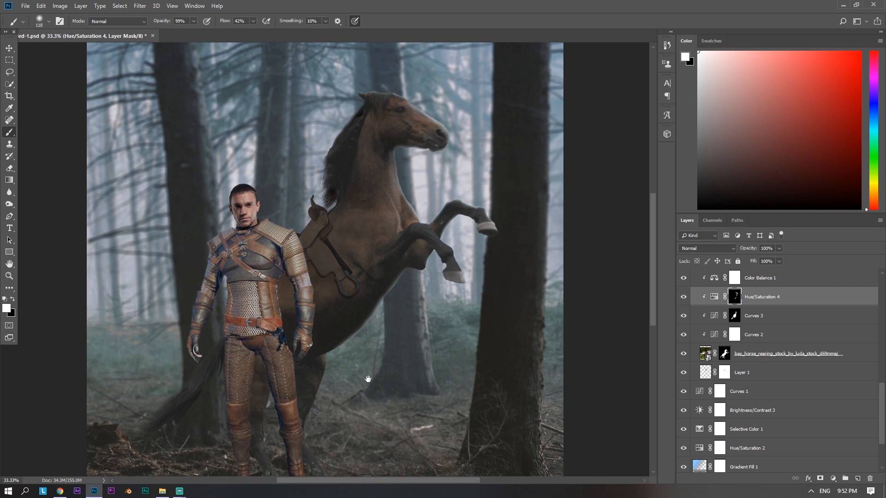
Extend the Hue/Saturation 4 rim light to the hind leg, then turn off pressure sizing and tone down the edges in black
mouse_move(367, 379)
left_mouse_down()
mouse_move(371, 302)
mouse_move(319, 329)
left_mouse_up()
right_click(320, 324, "alt")
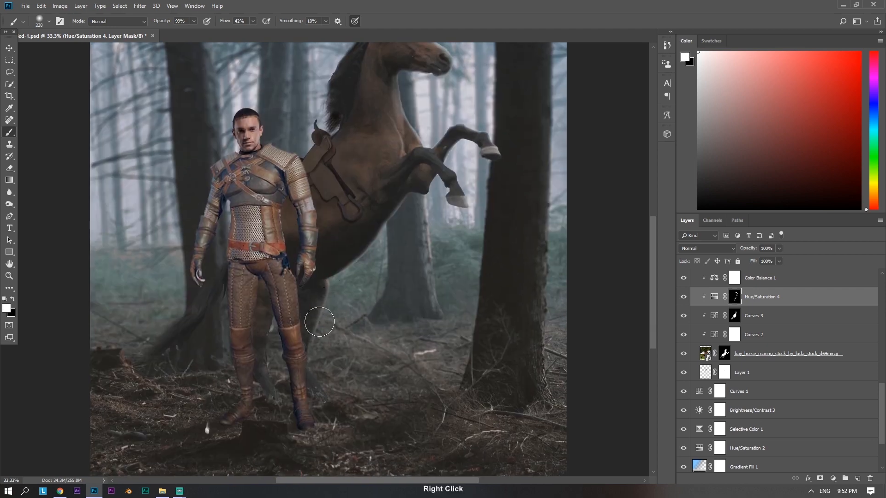
left_click(355, 21)
key("x")
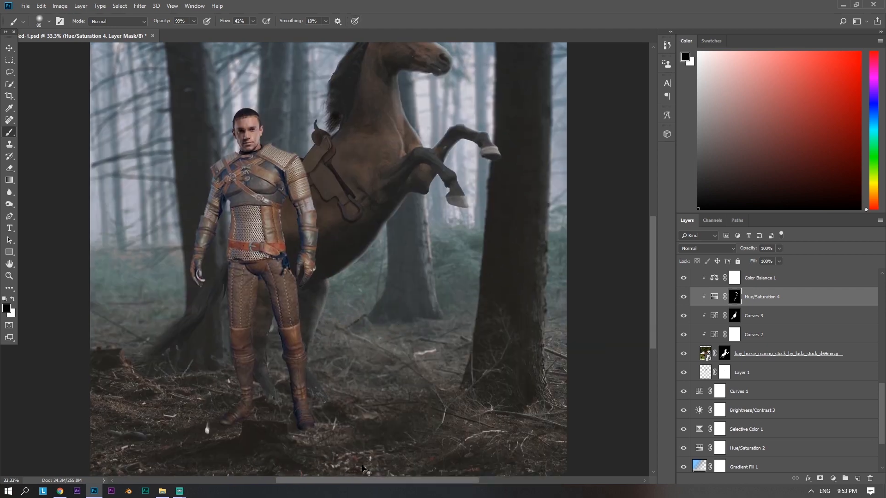
left_click_drag(403, 228, 399, 303)
key("ctrl+minus")
key("ctrl+minus")
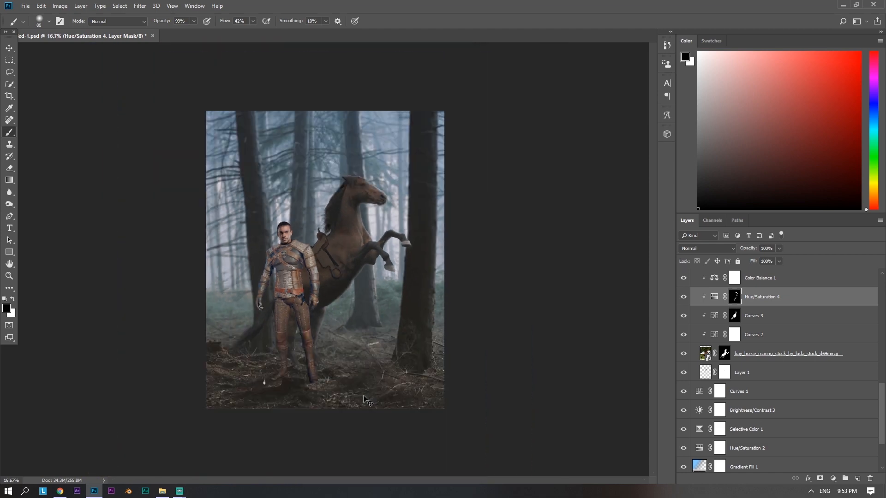
Add a Curves adjustment clipped to Layer 1 beneath the horse and raise its black point
key("ctrl+plus")
key("ctrl+plus")
key("ctrl+plus")
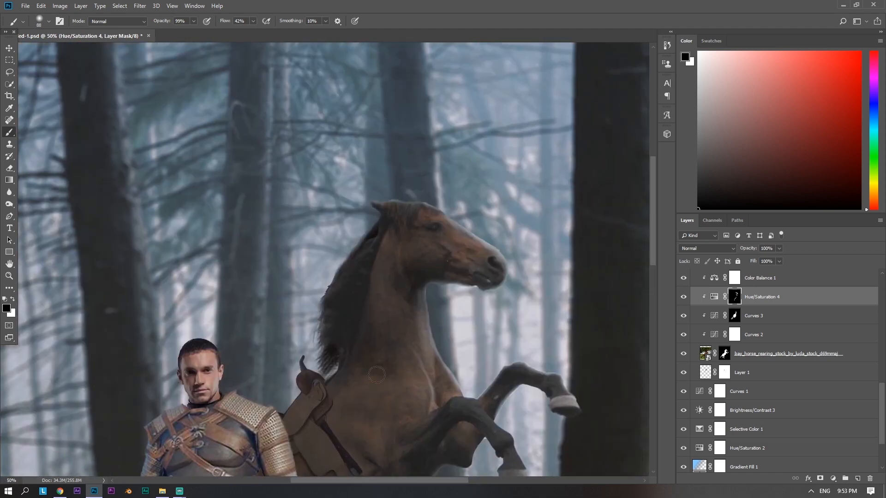
left_click(759, 373)
key("ctrl+m")
left_click(744, 250)
left_click_drag(698, 296, 689, 286)
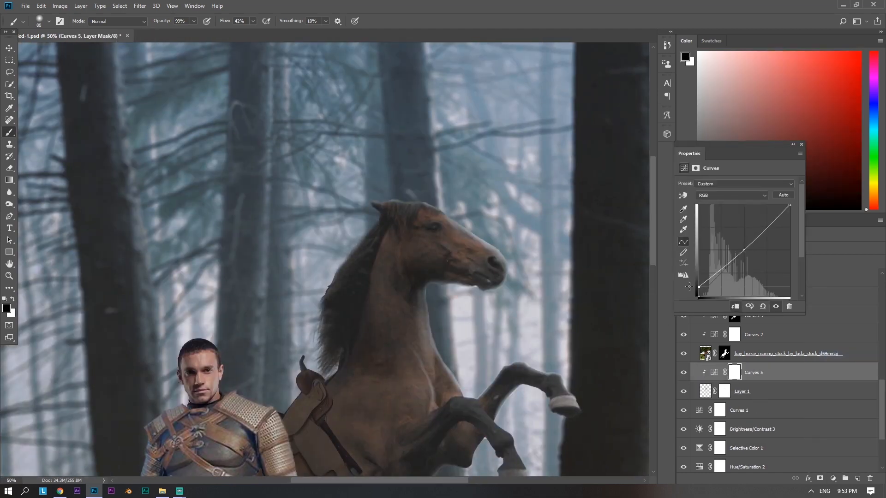
left_click(802, 144)
Create a new layer beneath the horse and paint mane strands with the fur LU brush in a light grey sampled from the background
left_click(858, 478)
right_click(380, 310)
left_click(430, 424)
right_click(328, 315)
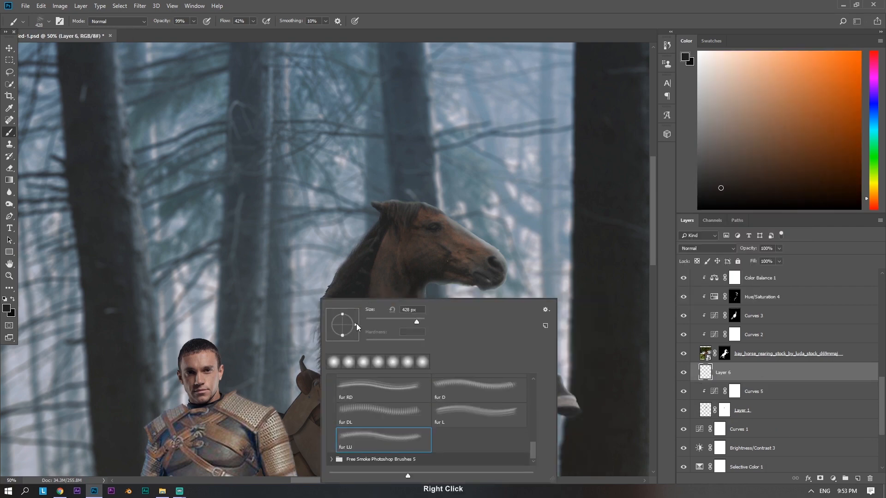
right_click(315, 292)
left_click(524, 246, "alt")
right_click(326, 356, "alt")
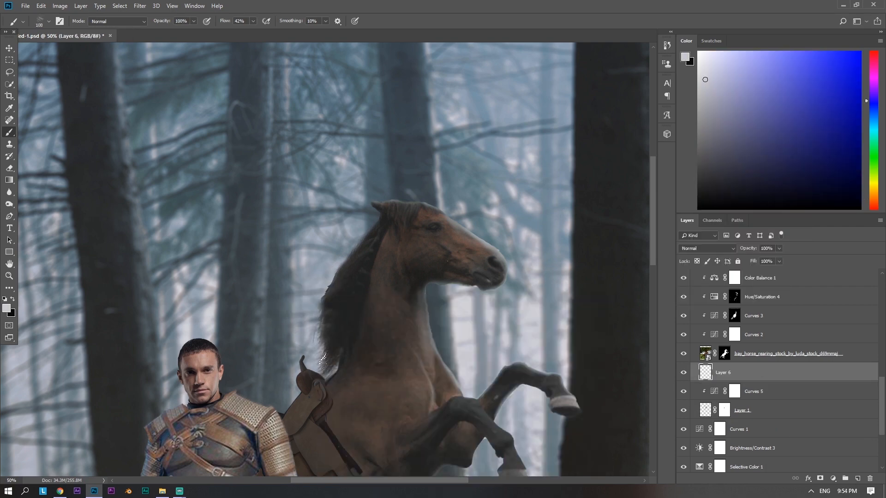
left_click_drag(324, 362, 339, 259)
Create a new layer clipped to the horse and paint fur strands along the mane, switching to the dark colour
left_click(761, 354)
left_click(858, 479)
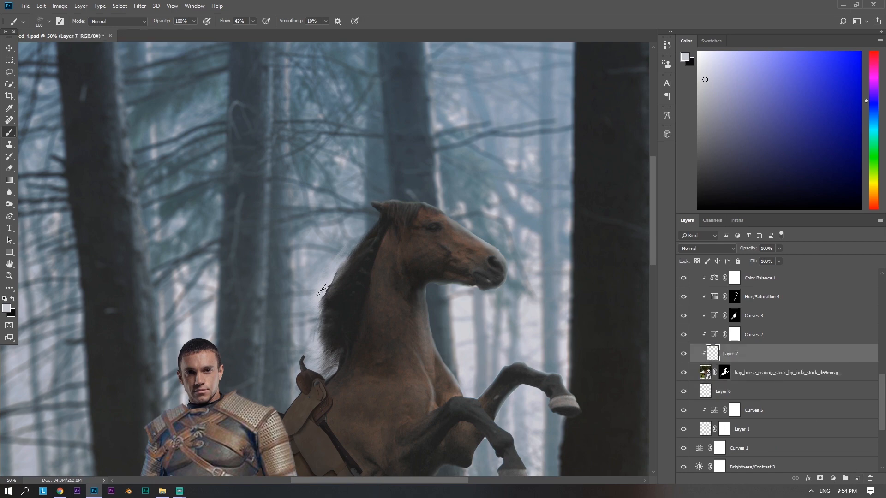
key("x")
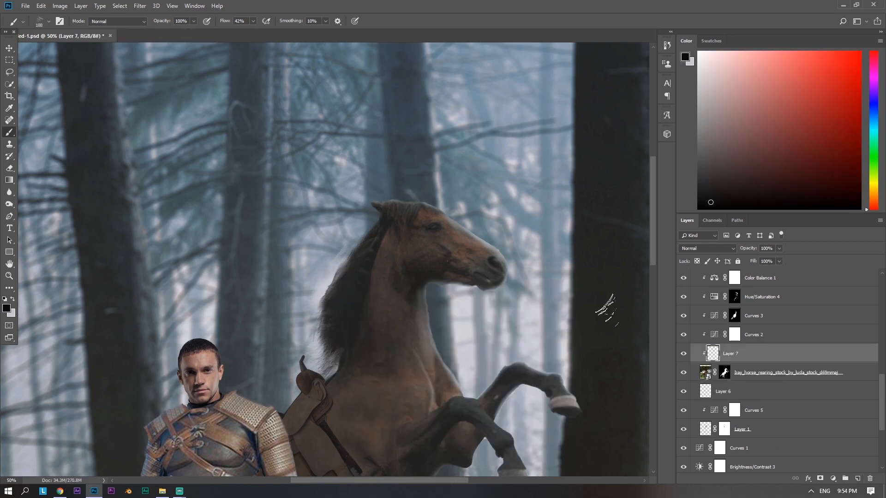
Add a mask to Layer 6 and paint away excess strands around the mane, comparing with the layer hidden
left_click(766, 392)
left_click(820, 478)
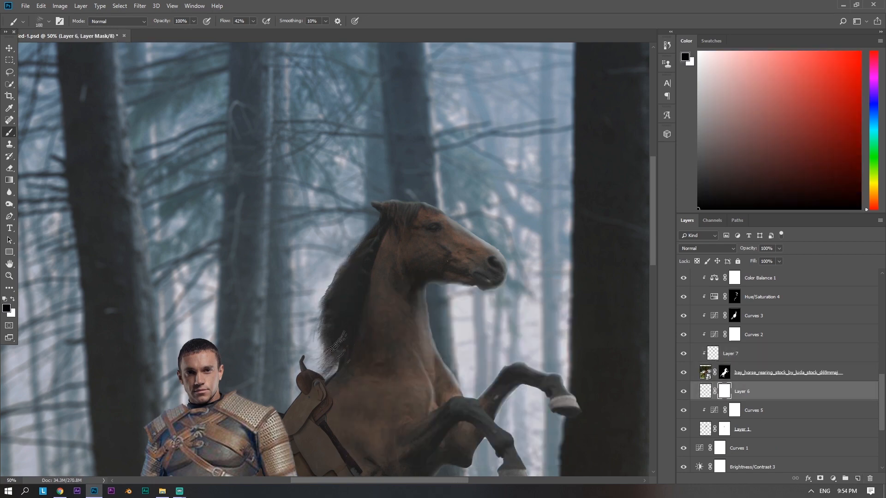
mouse_move(338, 347)
left_mouse_down()
mouse_move(302, 328)
mouse_move(323, 390)
left_mouse_up()
left_click(684, 392)
left_click(684, 392)
left_click_drag(310, 270, 344, 249)
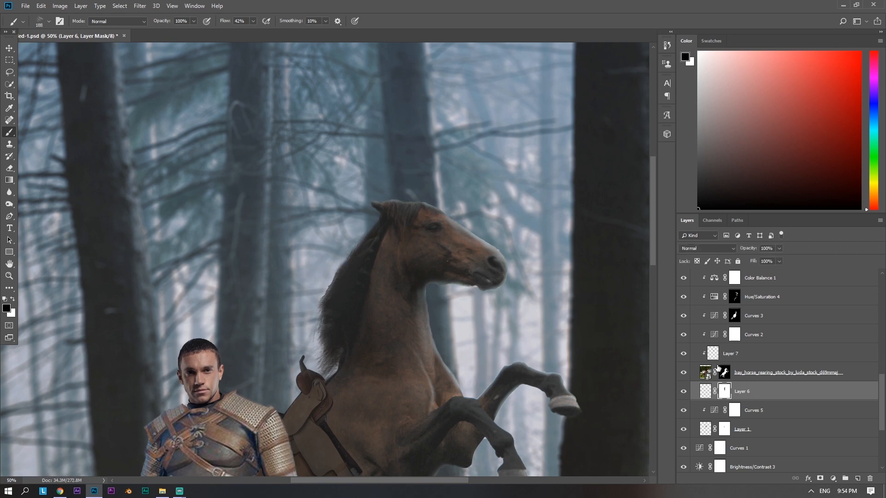
Paint light grey hair highlights on Layer 7 along the mane, adjusting the fur brush's size and angle
left_click(739, 354)
left_click(700, 73)
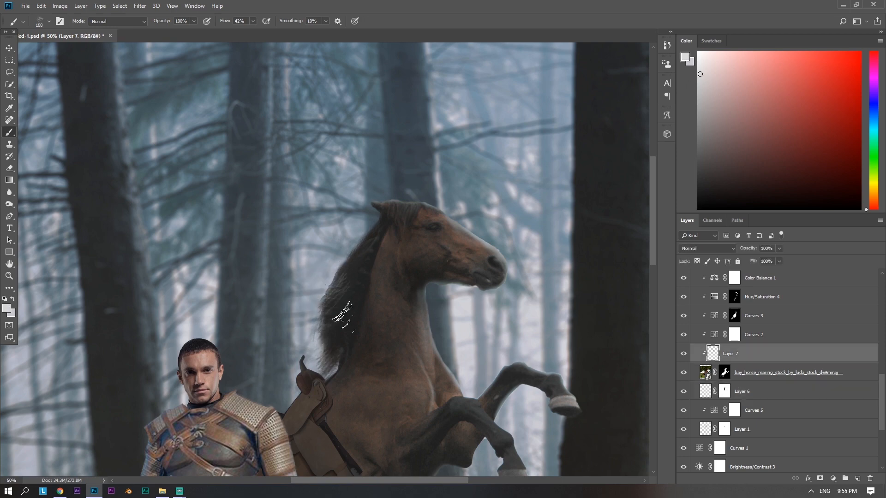
right_click(331, 284)
right_click(326, 294, "alt")
right_click(317, 301)
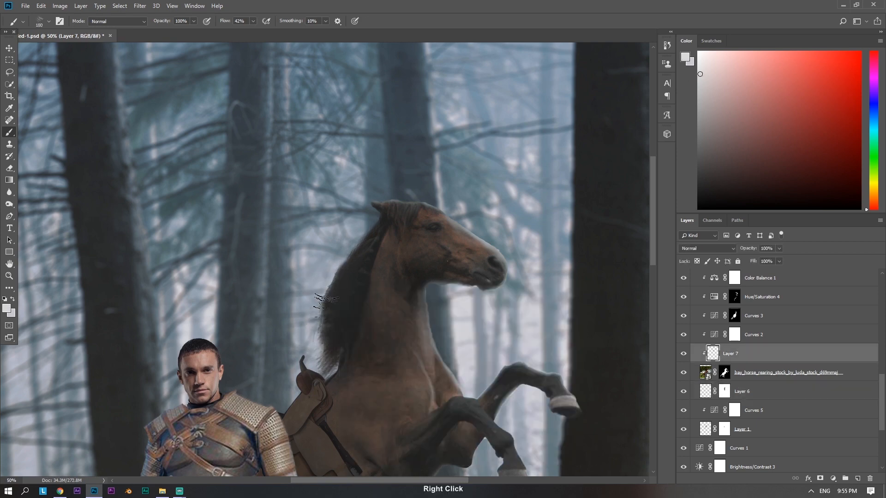
Paint on the horse layer's mask with the fur brush to break up the mane's outer edge into strands
left_click(725, 373)
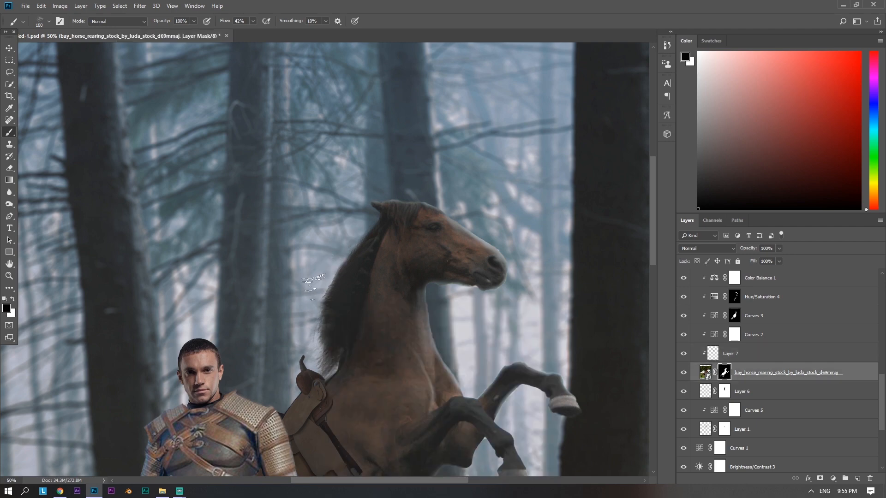
key("x")
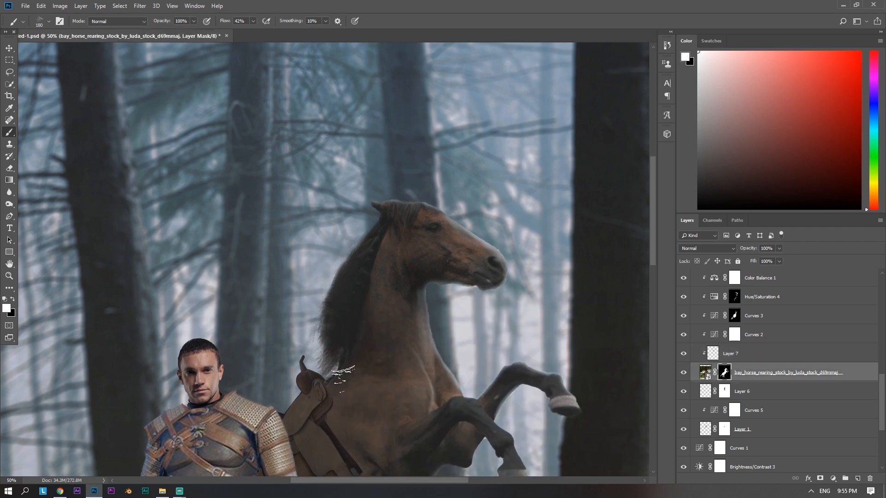
key("ctrl+minus")
key("ctrl+minus")
key("ctrl+minus")
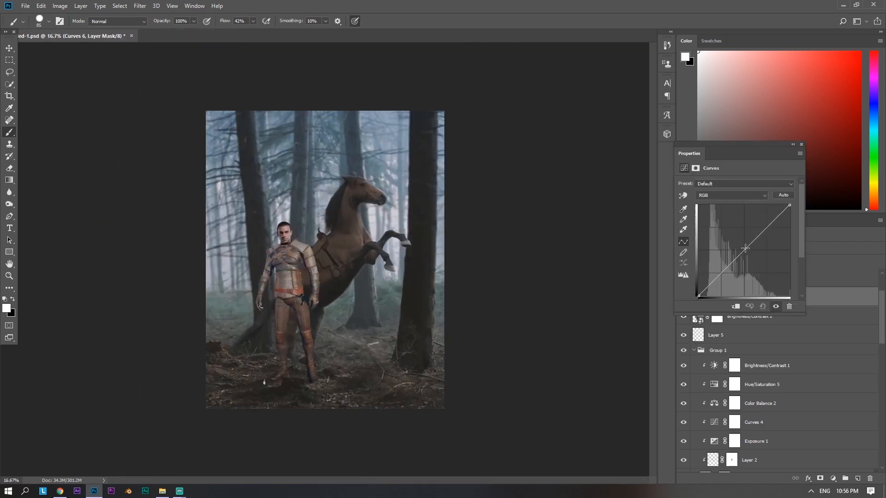
Shape the Curves 6 adjustment on the man's armour by lowering the midtones and pulling the white point inward
left_click_drag(742, 252, 750, 258)
mouse_move(790, 205)
left_mouse_down()
mouse_move(790, 215)
mouse_move(783, 204)
left_mouse_up()
left_click(801, 145)
Duplicate Curves 6 onto the man's head layer, Layer 4, and compare the result with the copy hidden and shown
key("ctrl+plus")
key("ctrl+plus")
key("ctrl+j")
left_click_drag(794, 294, 698, 266)
key("ctrl+minus")
key("ctrl+minus")
key("ctrl+minus")
left_click(683, 297)
left_click(683, 298)
Readjust the Curves 6 copy on the man's head by raising the midtones slightly and repositioning the white and black points
double_click(707, 297)
left_click_drag(749, 258, 747, 254)
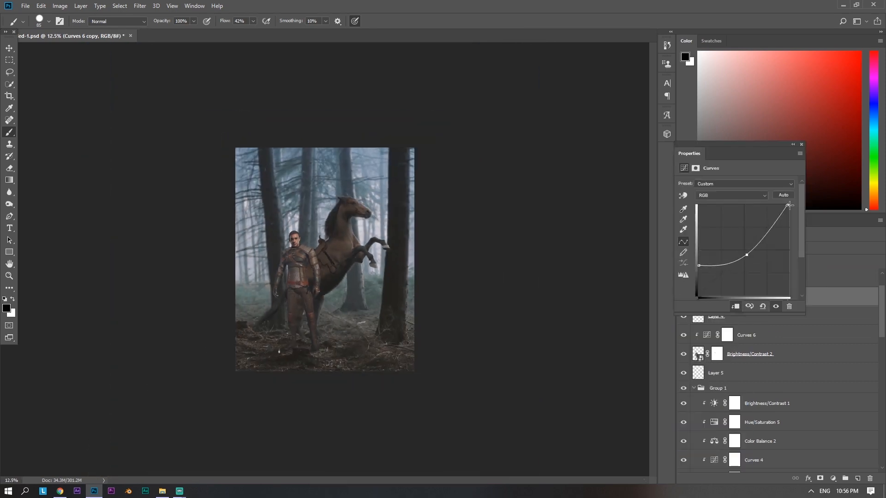
left_click_drag(787, 205, 812, 211)
left_click_drag(699, 267, 724, 265)
left_click(801, 145)
key("ctrl+plus")
key("ctrl+plus")
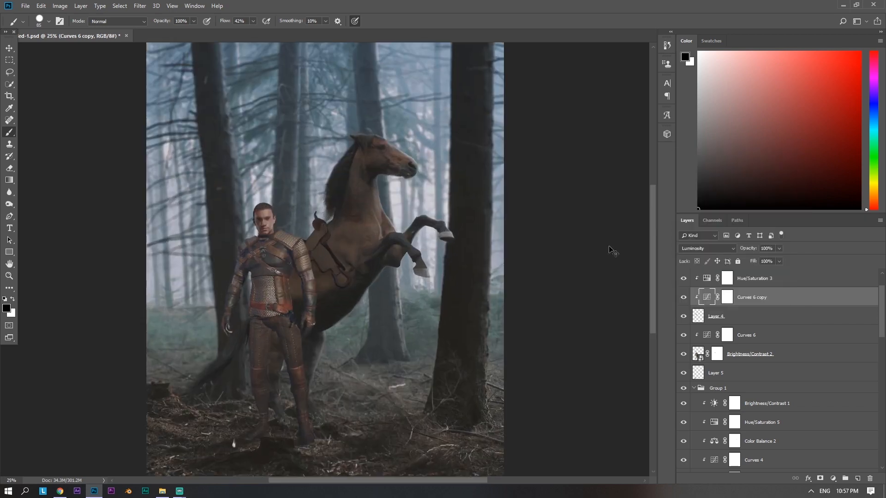
key("ctrl+minus")
key("ctrl+plus")
key("ctrl+plus")
key("ctrl+minus")
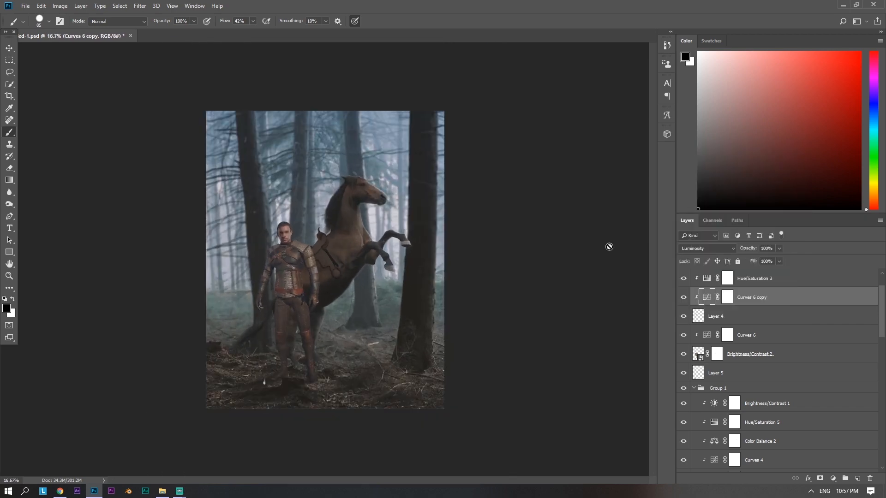
Add an Exposure adjustment clipped to the man's head layer, set exposure to +4.33, and invert its mask to black
left_click(833, 479)
left_click(803, 375)
left_click_drag(737, 207, 743, 207)
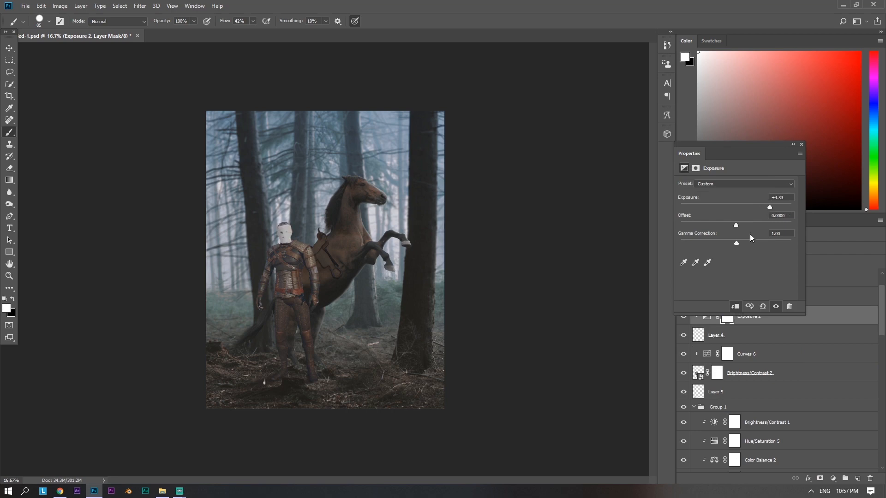
left_click(802, 145)
key("ctrl+i")
Choose a soft round brush and paint white on the Exposure 2 mask over the man's hair to turn it silver
key("ctrl+plus")
key("ctrl+plus")
key("ctrl+plus")
key("ctrl+plus")
left_click_drag(198, 264, 397, 403)
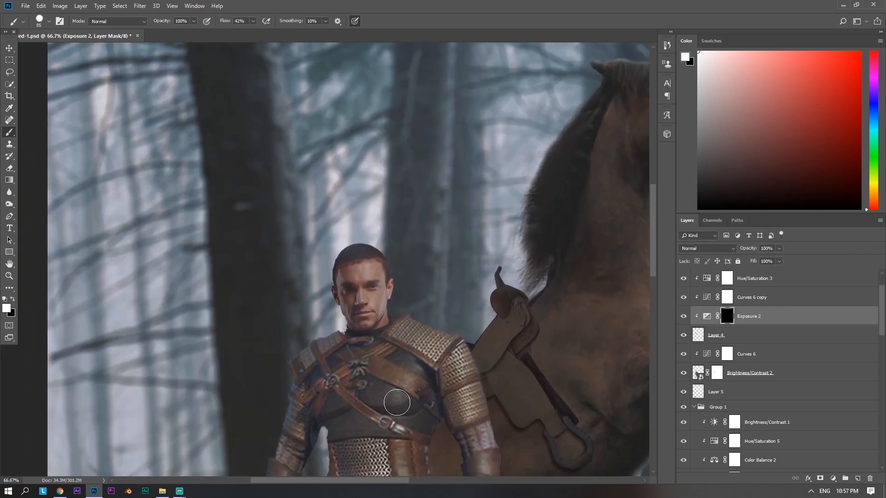
key("ctrl+plus")
key("ctrl+plus")
right_click(418, 248)
left_click(457, 397)
mouse_move(365, 253)
left_mouse_down()
mouse_move(349, 287)
mouse_move(410, 223)
mouse_move(411, 252)
mouse_move(471, 230)
mouse_move(406, 257)
mouse_move(414, 208)
left_mouse_up()
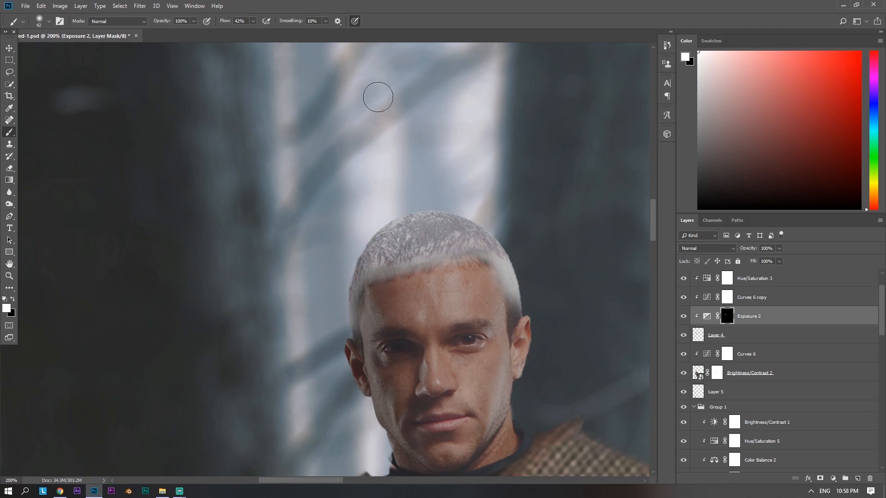
Refine the Exposure 2 mask along the man's hairline and temples, painting white over the hair and black over the spill on his skin
mouse_move(518, 295)
left_mouse_down()
mouse_move(528, 297)
mouse_move(513, 320)
mouse_move(511, 344)
mouse_move(526, 324)
mouse_move(518, 340)
left_mouse_up()
right_click(506, 265, "alt")
key("x")
key("x")
mouse_move(511, 337)
left_mouse_down()
mouse_move(510, 321)
mouse_move(416, 262)
mouse_move(357, 293)
left_mouse_up()
right_click(396, 250, "alt")
right_click(337, 302, "alt")
mouse_move(360, 349)
left_mouse_down()
mouse_move(362, 283)
mouse_move(434, 262)
left_mouse_up()
key("x")
right_click(388, 291, "alt")
mouse_move(392, 291)
left_mouse_down()
mouse_move(341, 359)
mouse_move(431, 281)
mouse_move(481, 288)
mouse_move(501, 374)
left_mouse_up()
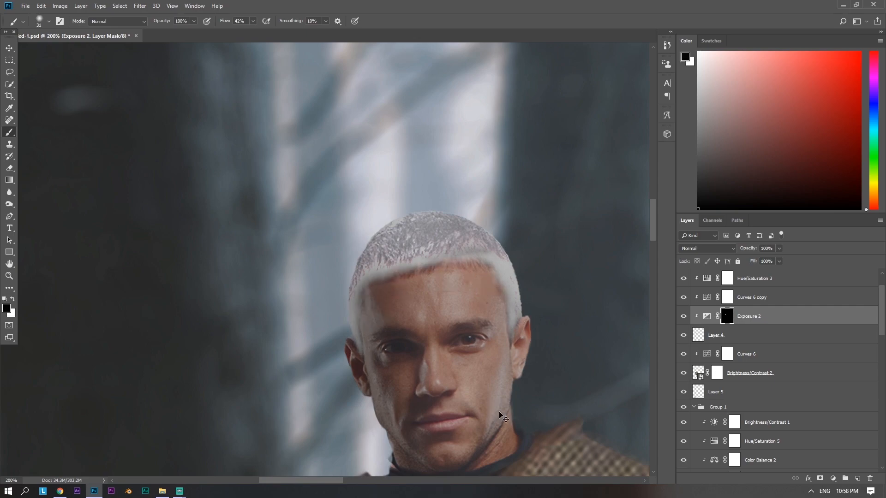
scroll(499, 411, "down", 6)
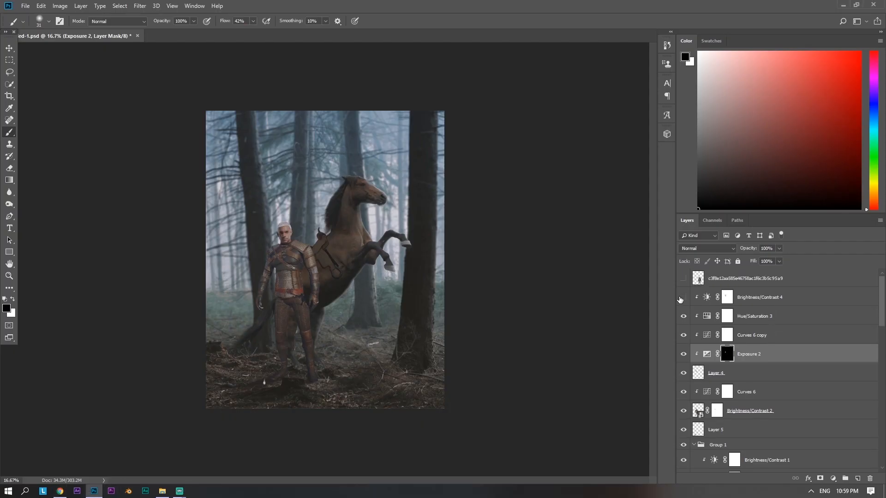
Try the Exposure 2 adjustment above Brightness/Contrast 4, review its settings, and return it beneath Curves 6 copy
left_click(783, 361)
left_click_drag(783, 361, 763, 309)
left_click_drag(763, 315, 765, 362)
left_click_drag(761, 354, 744, 289)
left_click(753, 263)
double_click(706, 297)
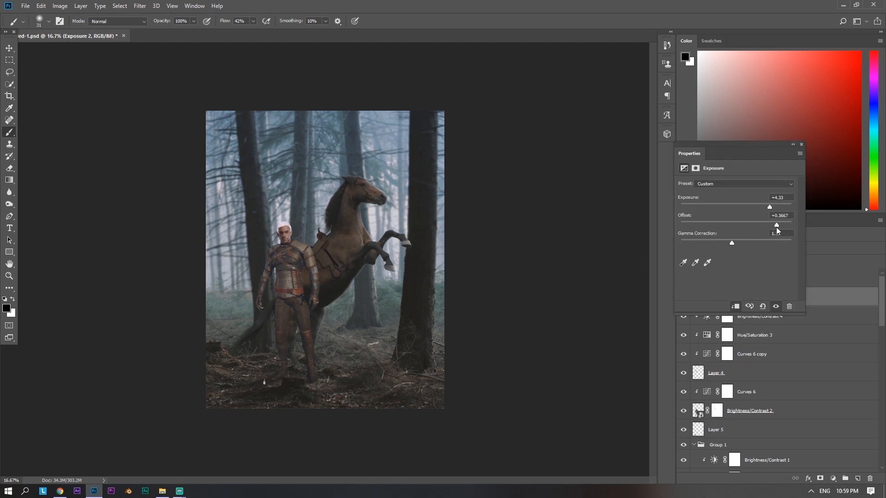
left_click(801, 145)
left_click_drag(747, 298, 744, 324)
left_click_drag(744, 336, 744, 361)
Duplicate Exposure 2, clip the copy to the head layer, and lower its opacity to 48% and fill to 55%
key("ctrl+j")
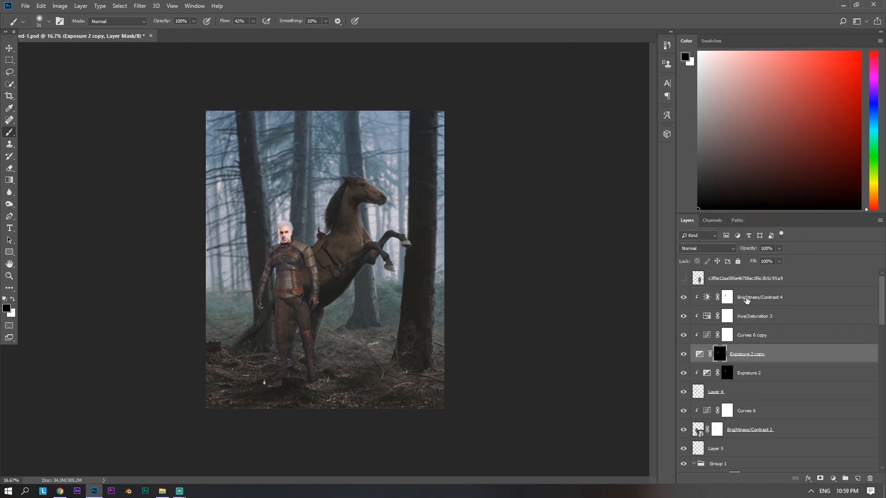
left_click(759, 364, "alt")
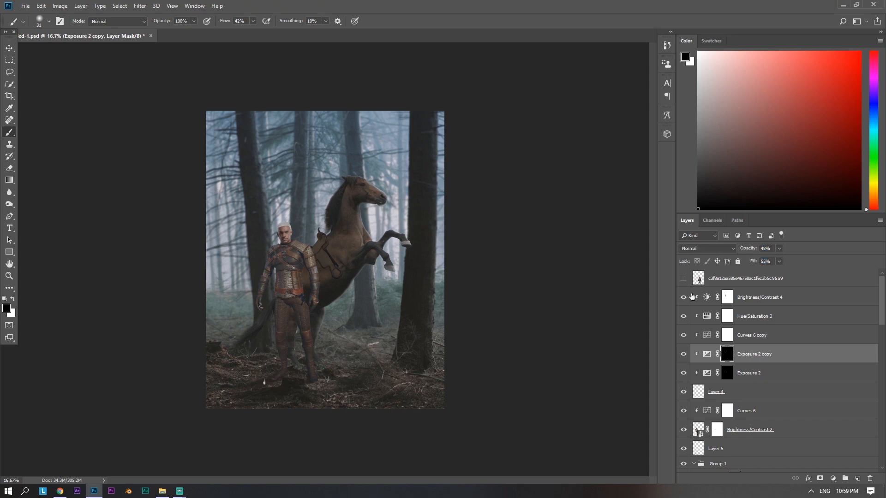
scroll(607, 326, "up", 5)
scroll(607, 326, "down", 5)
left_click(683, 279)
left_click(684, 278)
scroll(480, 298, "up", 1)
scroll(780, 369, "down", 1)
Check the curve settings of the Curves 6 adjustment on the man's armoured body
double_click(707, 354)
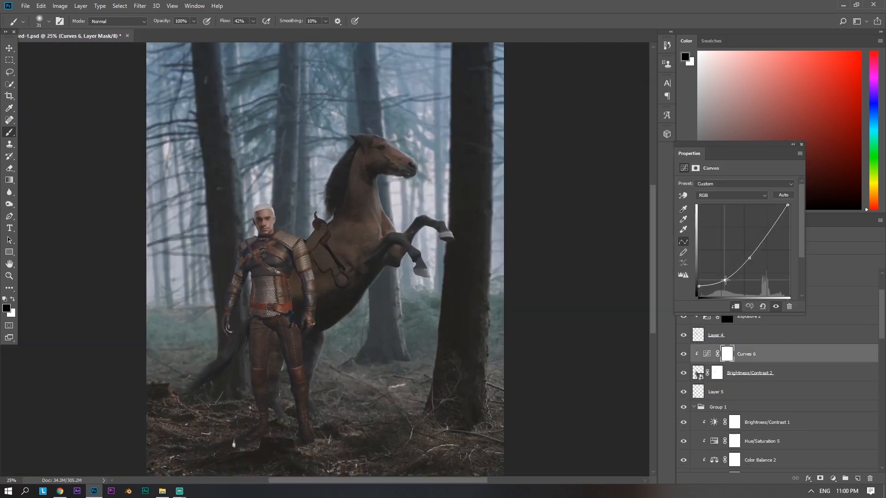
left_click(802, 144)
scroll(607, 241, "down", 1)
scroll(609, 240, "up", 1)
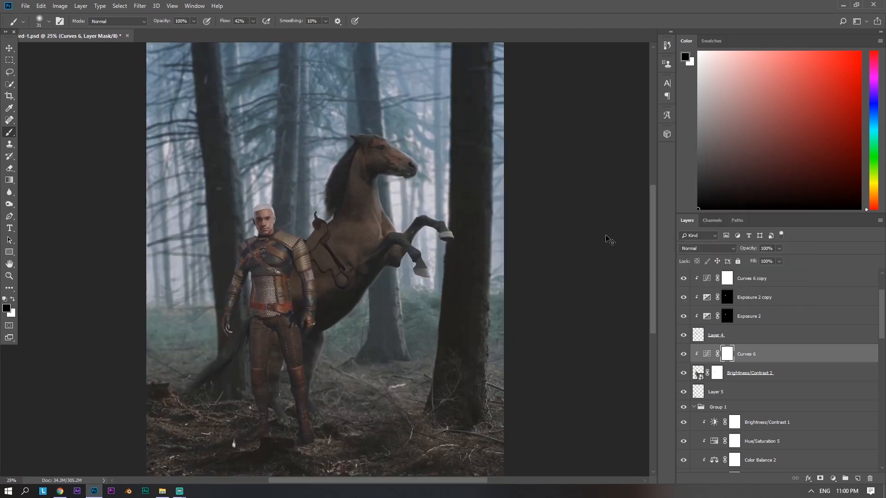
Duplicate Hue/Saturation 4, turn its mask black, and clip the copy to the armoured body layer directly beneath Curves 6
scroll(796, 295, "down", 7)
left_click(782, 373)
key("ctrl+j")
left_click_drag(782, 373, 769, 297)
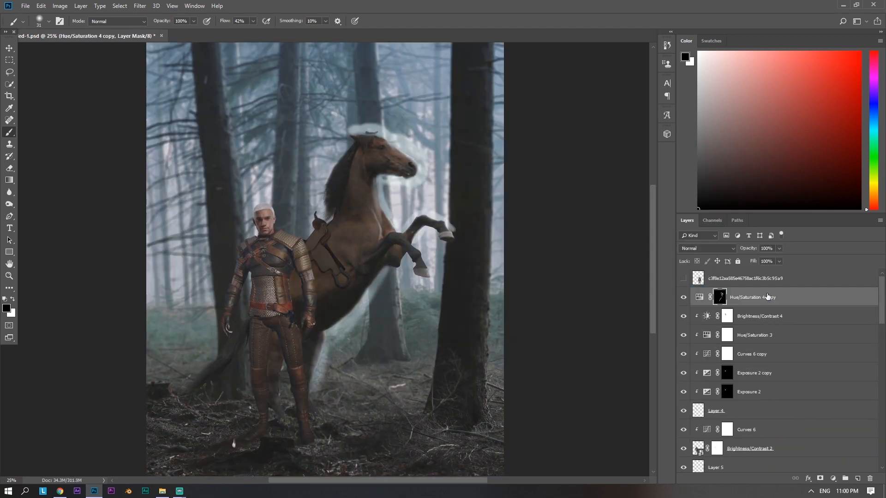
left_click(780, 307, "alt")
scroll(325, 438, "up", 3)
key("x")
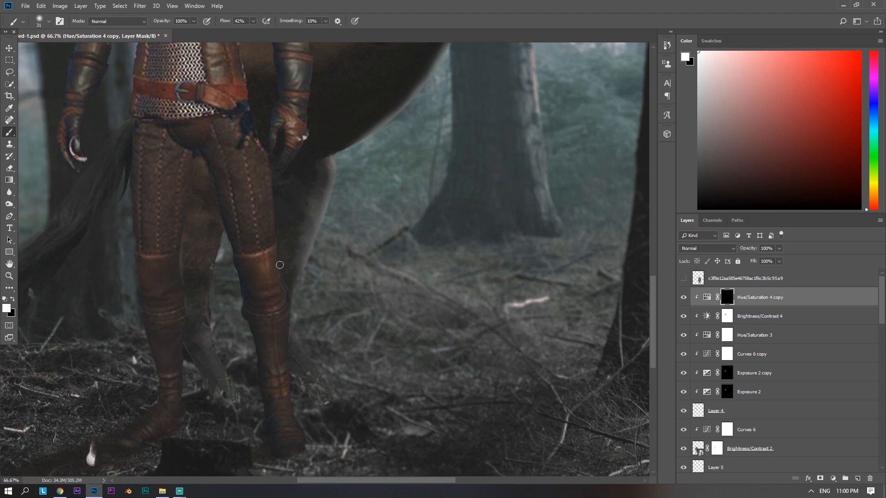
double_click(706, 298)
left_click_drag(722, 298, 751, 431)
Resize the soft brush and paint rim light on the Hue/Saturation 4 copy mask along the outer edge of the man's front boot
key("ctrl+minus")
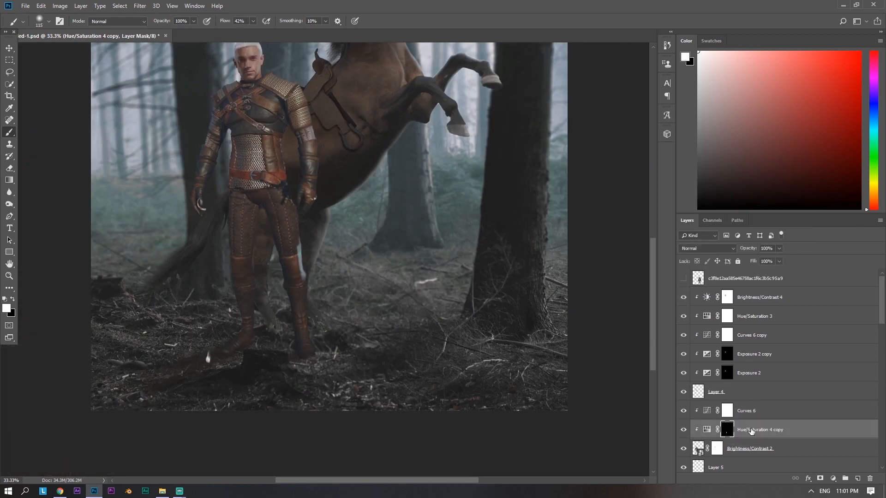
key("ctrl+plus")
key("ctrl+plus")
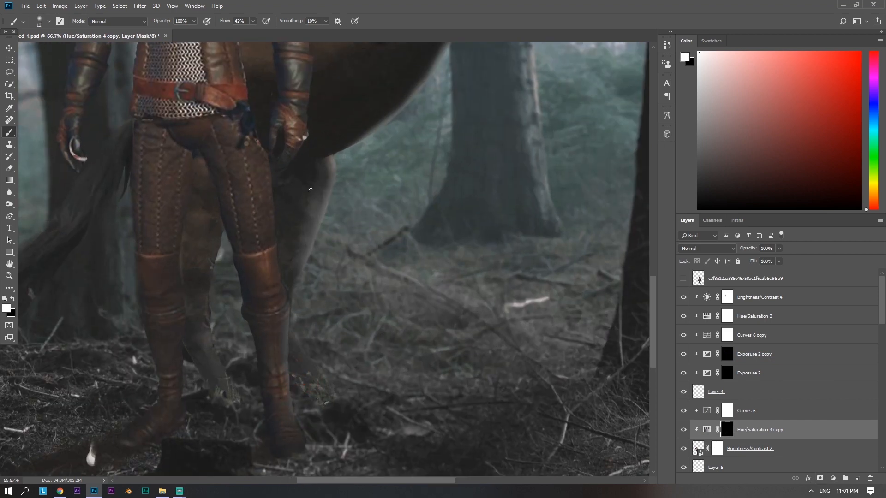
right_click(290, 421)
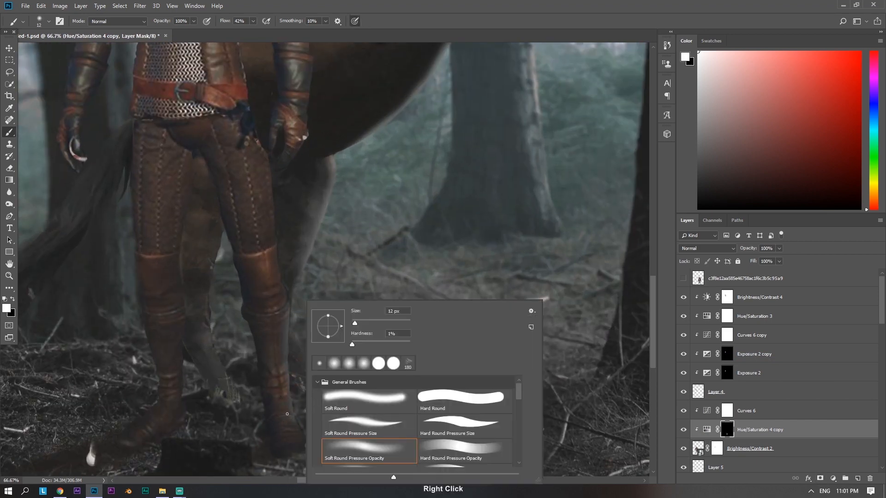
left_click_drag(354, 323, 360, 323)
left_click(293, 433)
key("x")
right_click(289, 446, "alt")
right_click(284, 422, "alt")
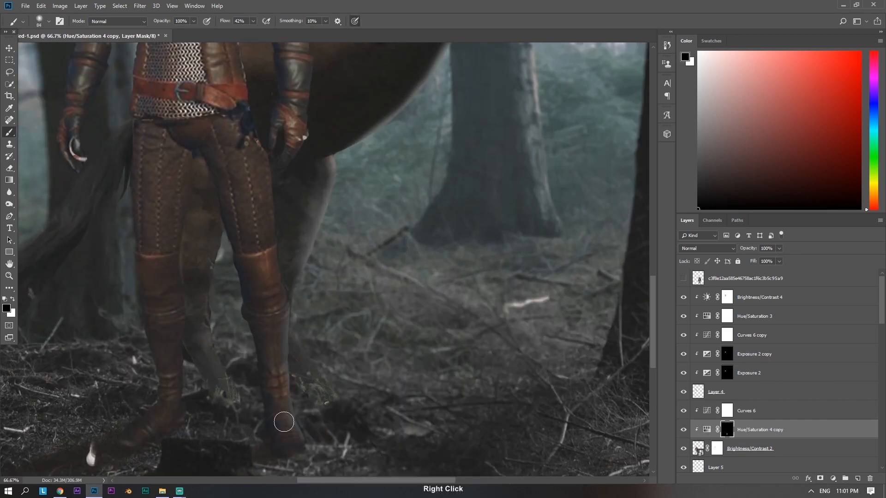
key("x")
right_click(299, 286, "alt")
key("x")
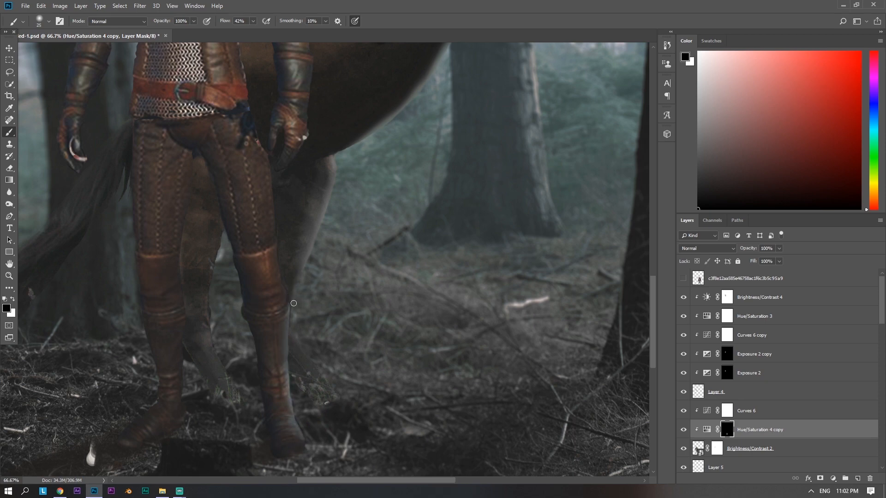
Refine the rim light along the man's calf and knee, alternating white and black on the Hue/Saturation 4 copy mask
right_click(272, 341, "alt")
key("x")
right_click(289, 334, "alt")
key("x")
left_click_drag(275, 308, 293, 377)
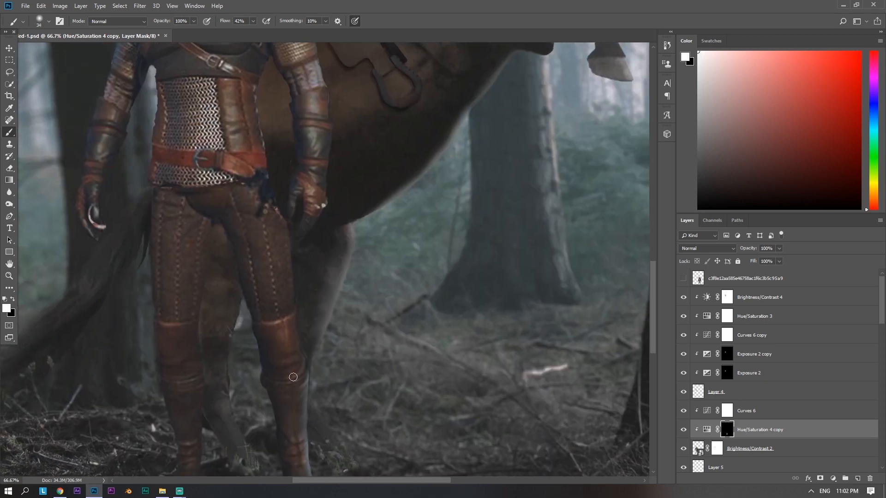
key("x")
right_click(307, 312, "alt")
mouse_move(308, 314)
left_mouse_down()
mouse_move(310, 374)
mouse_move(312, 359)
left_mouse_up()
scroll(303, 407, "down", 4)
scroll(346, 333, "up", 4)
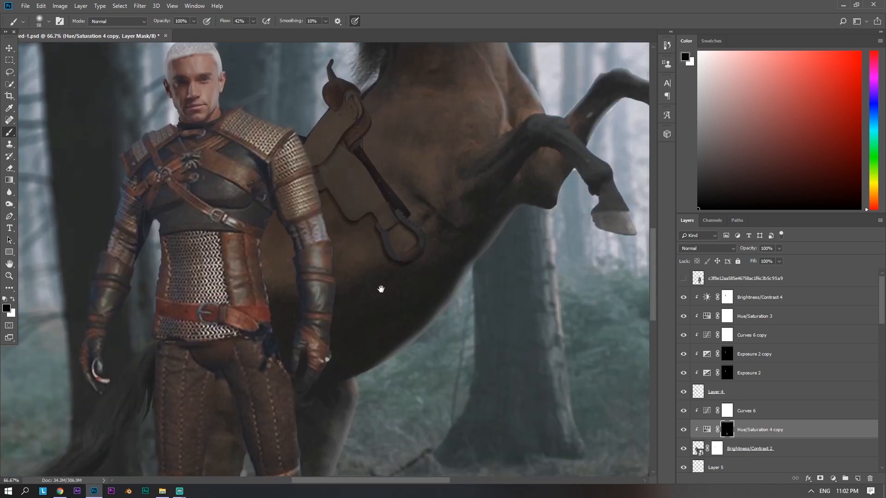
Paint and correct rim light along the man's shoulders, arms and gloves on the Hue/Saturation 4 copy mask
left_click_drag(380, 289, 394, 384)
key("x")
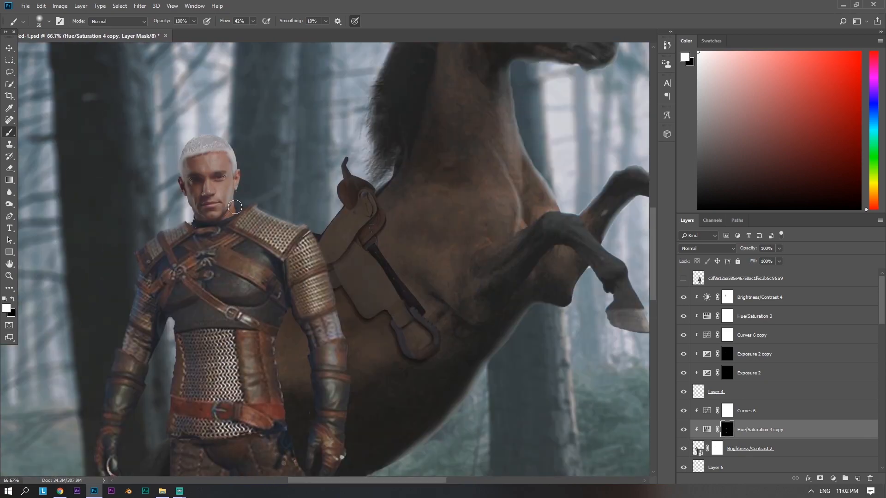
left_click_drag(286, 331, 282, 238)
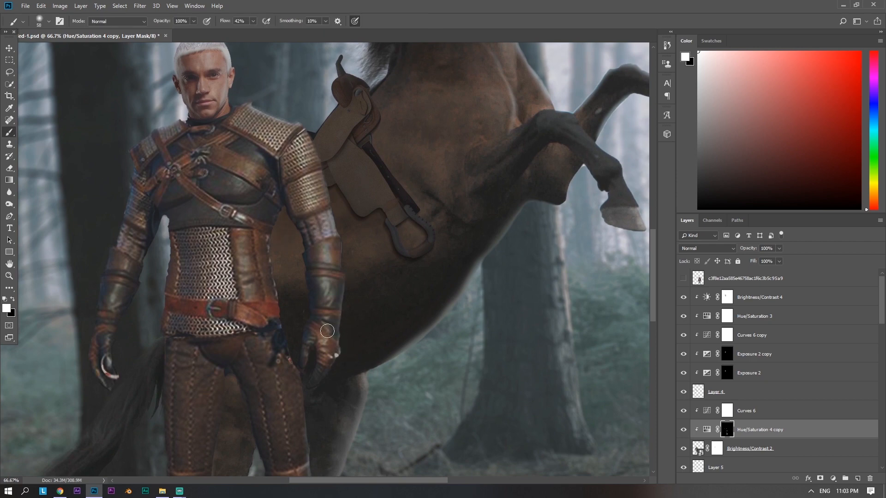
key("x")
key("x")
key("x")
key("ctrl+minus")
key("ctrl+minus")
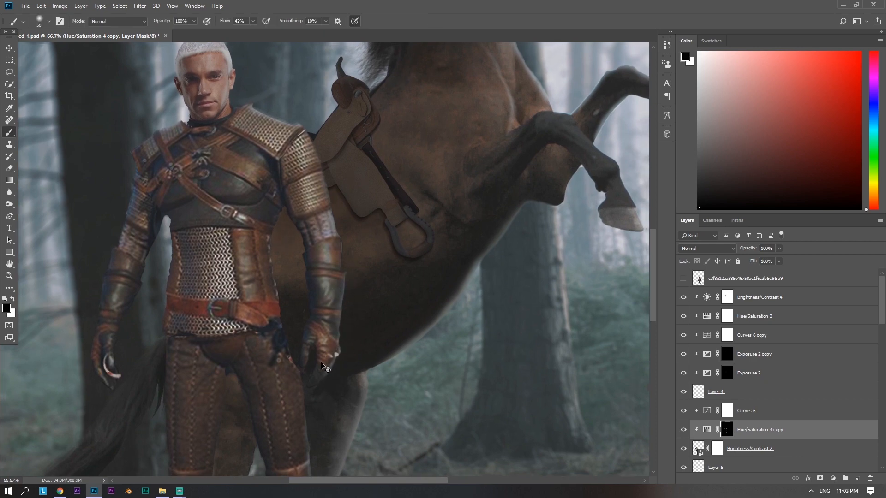
left_click_drag(284, 291, 305, 376)
key("x")
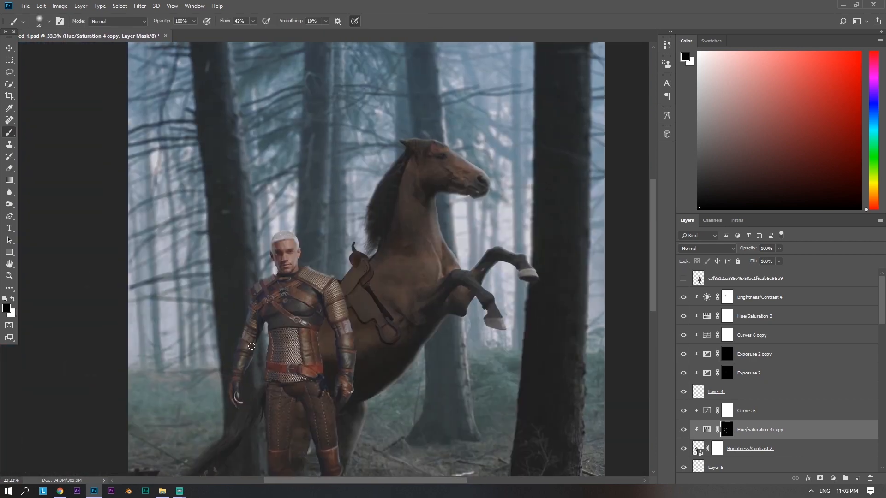
key("x")
Touch up the Hue/Saturation 4 copy mask around the man's other boot with a resized brush
key("ctrl+minus")
key("ctrl+minus")
key("ctrl+minus")
key("ctrl+plus")
key("ctrl+plus")
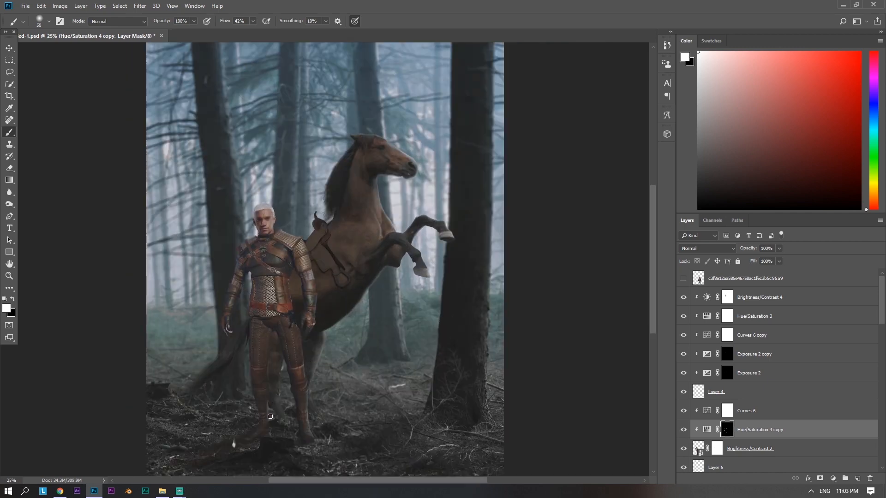
right_click(269, 421, "alt")
key("x")
left_click_drag(273, 409, 272, 403)
key("x")
Add a clipped Color Balance adjustment to the armoured body, shift its midtones slightly toward blue, and compare it off and on
key("ctrl+minus")
key("ctrl+minus")
key("ctrl+minus")
key("ctrl+plus")
left_click(833, 479)
left_click(833, 398)
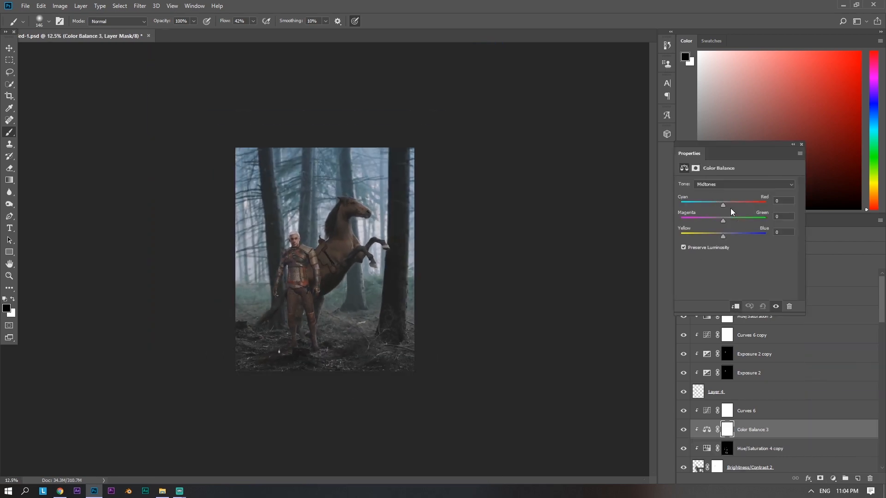
left_click_drag(723, 236, 726, 236)
left_click(776, 306)
left_click(776, 307)
left_click(801, 144)
key("ctrl+minus")
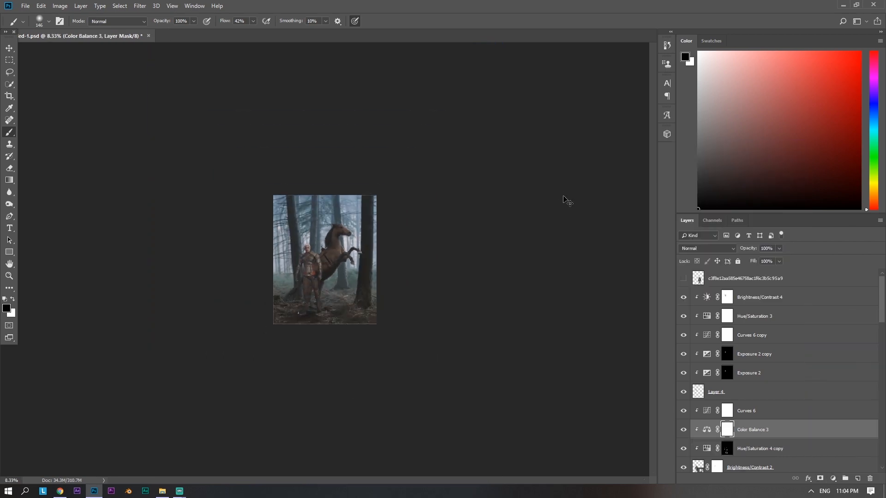
key("ctrl+plus")
key("ctrl+plus")
key("ctrl+plus")
key("ctrl+minus")
key("ctrl+minus")
Create a new layer above Brightness/Contrast 4 and clip it to the man's head layer
key("ctrl+plus")
key("ctrl+plus")
key("ctrl+plus")
key("ctrl+plus")
key("ctrl+plus")
left_click_drag(562, 196, 712, 336)
left_click(798, 297)
left_click(858, 479)
left_click(815, 307, "alt")
Set Layer 8 to the Color Dodge blend mode and adjust its advanced blending options in the layer style
left_click(707, 248)
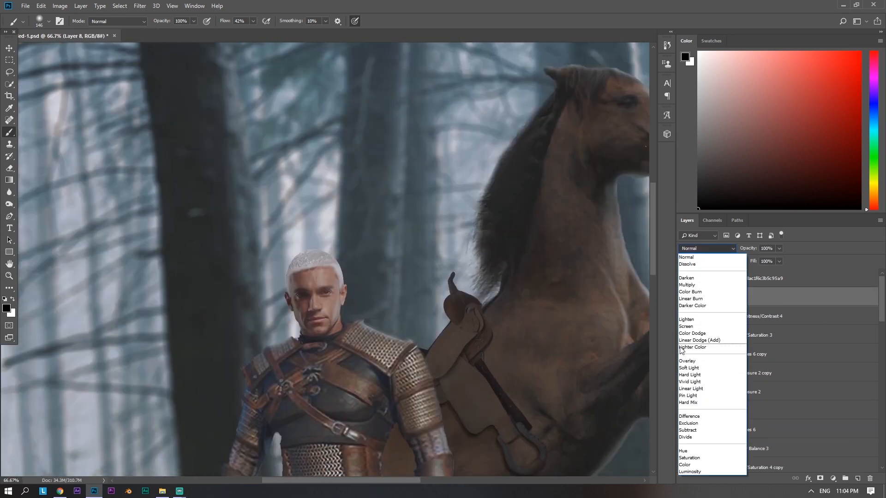
left_click(692, 334)
double_click(868, 301)
left_click(600, 254)
left_click(755, 168)
Paint white over both of the man's eyes on Layer 8 with small soft brushes to make them glow
key("ctrl+plus")
key("ctrl+plus")
key("ctrl+plus")
left_click_drag(274, 394, 362, 261)
right_click(362, 261, "alt")
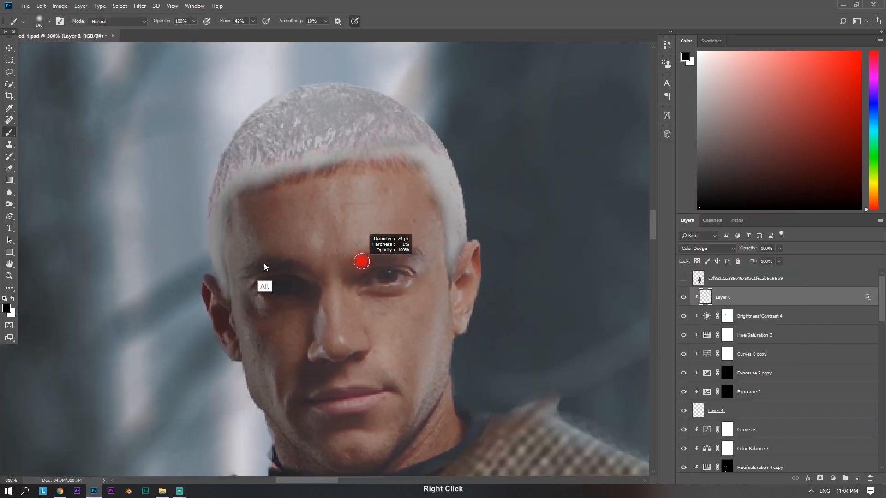
key("x")
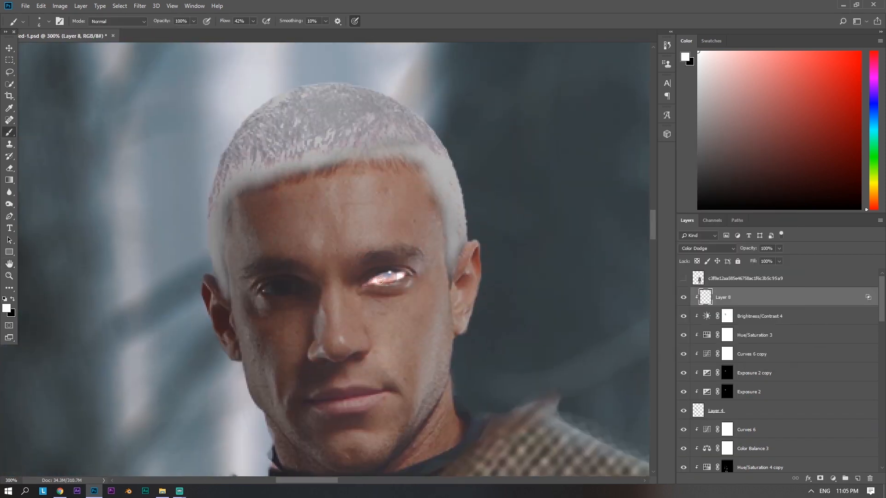
left_click_drag(387, 279, 397, 277)
right_click(281, 294, "alt")
left_click_drag(273, 290, 298, 290)
left_click_drag(376, 280, 402, 276)
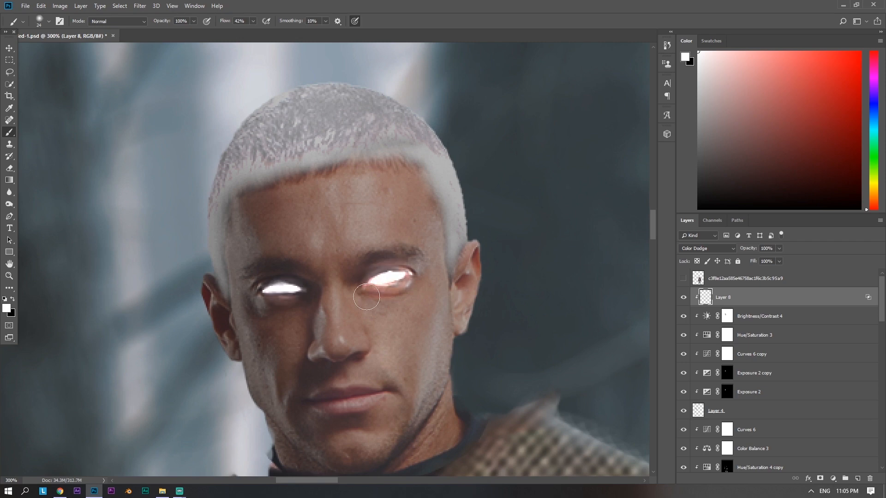
left_click_drag(272, 291, 295, 290)
Lower the fill of the glowing-eyes layer, Layer 8, to 87%
key("ctrl+minus")
key("ctrl+minus")
key("ctrl+minus")
key("ctrl+minus")
key("ctrl+minus")
key("ctrl+minus")
key("ctrl+minus")
left_click_drag(753, 262, 751, 262)
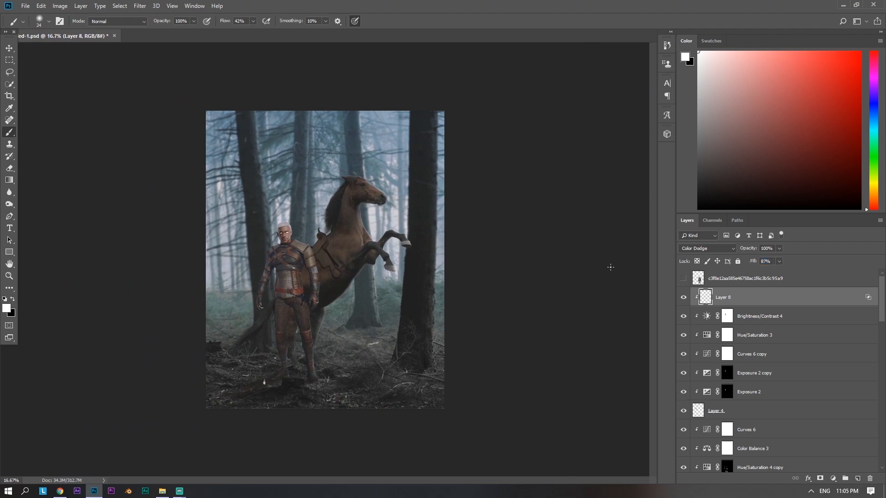
key("ctrl+plus")
key("ctrl+plus")
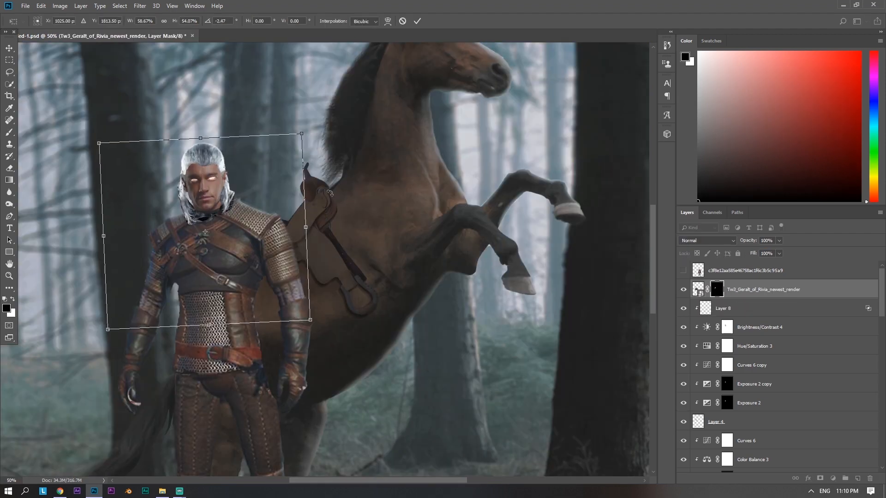
Stretch the Tw3_Geralt_of_Rivia_newest_render hair layer to 55.56% height, shift it slightly downward, and rotate it to -5.67°
left_click_drag(209, 325, 210, 330)
left_click_drag(221, 272, 222, 275)
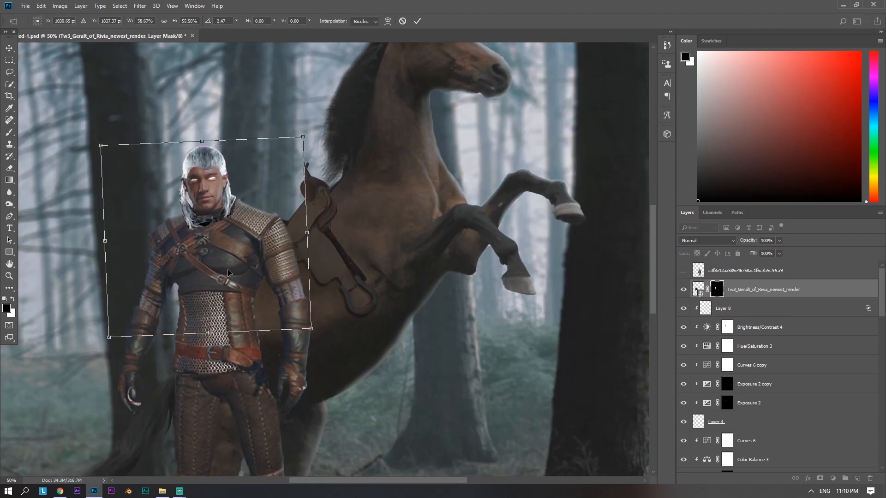
left_click_drag(327, 223, 326, 217)
Nudge the transformed hair render slightly up and to the right to fit the man's head
key("Up")
key("Up")
key("Up")
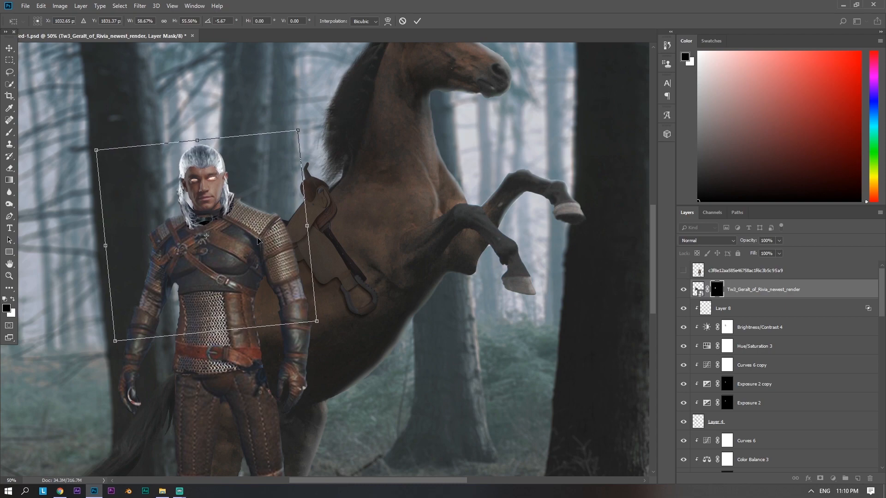
key("Right")
key("Right")
key("Right")
key("Right")
key("Right")
key("Right")
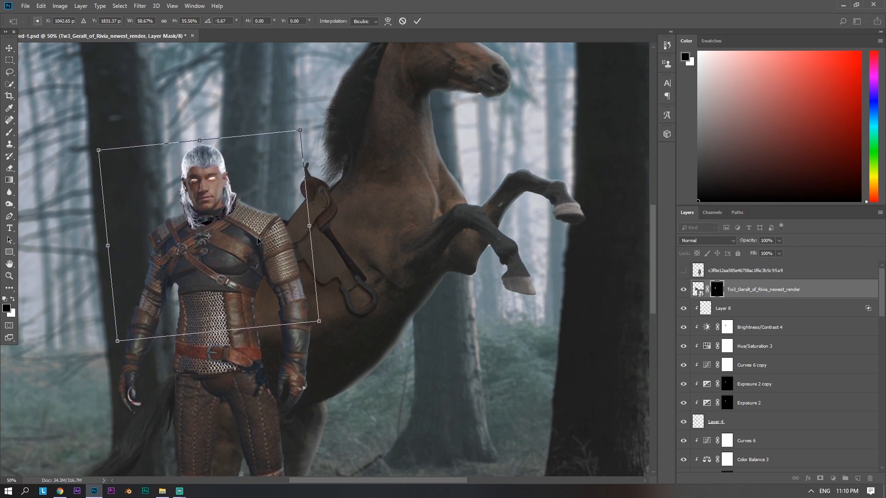
Fine-tune the hair render's fit over the man's head and apply the transformation
key("ctrl+minus")
key("ctrl+minus")
key("ctrl+minus")
key("ctrl+plus")
key("ctrl+plus")
key("ctrl+plus")
key("ctrl+plus")
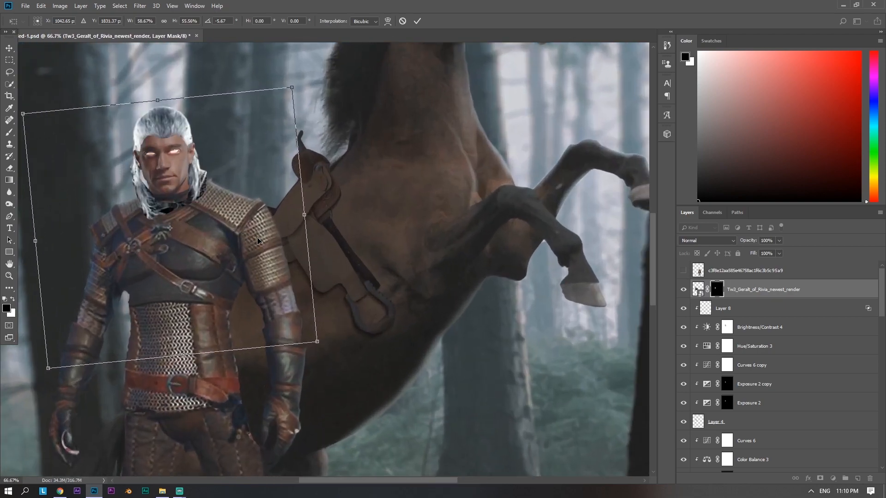
left_click_drag(257, 237, 349, 336)
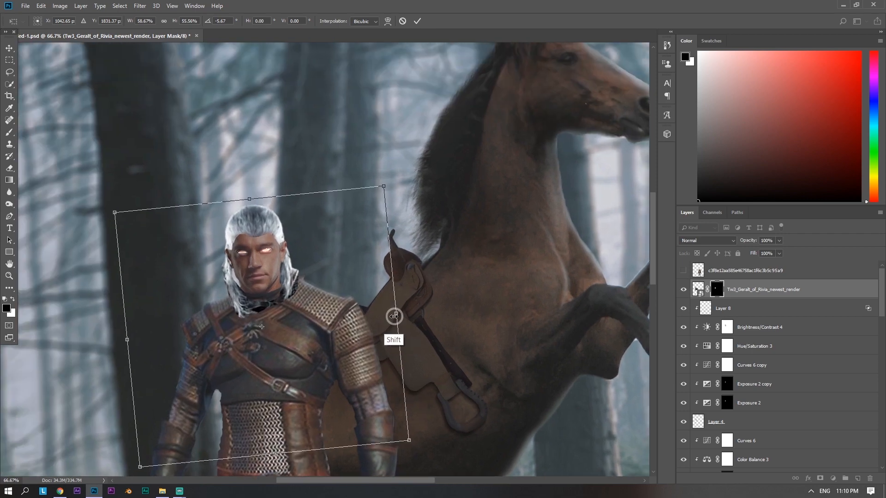
left_click_drag(395, 316, 393, 317)
left_click_drag(129, 341, 130, 340)
key("Return")
Toggle the Tw3_Geralt_of_Rivia_newest_render hair layer's visibility to judge it against the whole composite
key("ctrl+minus")
key("ctrl+minus")
key("ctrl+minus")
key("ctrl+minus")
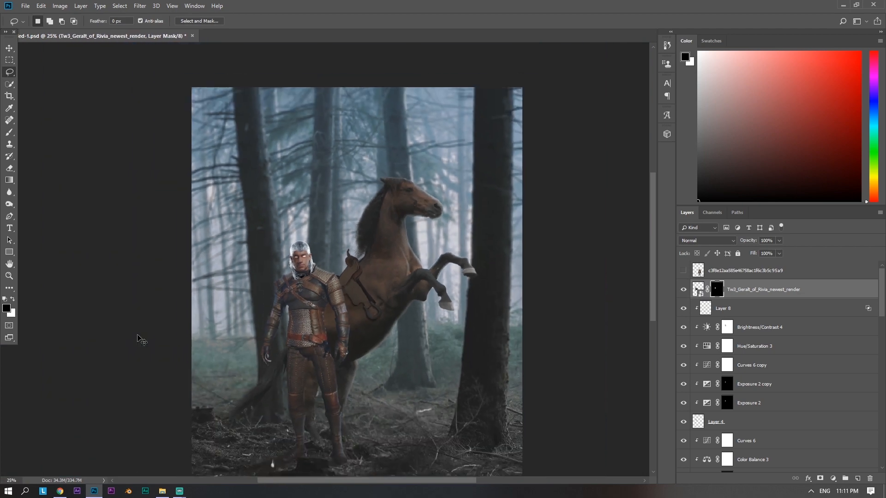
left_click(681, 290)
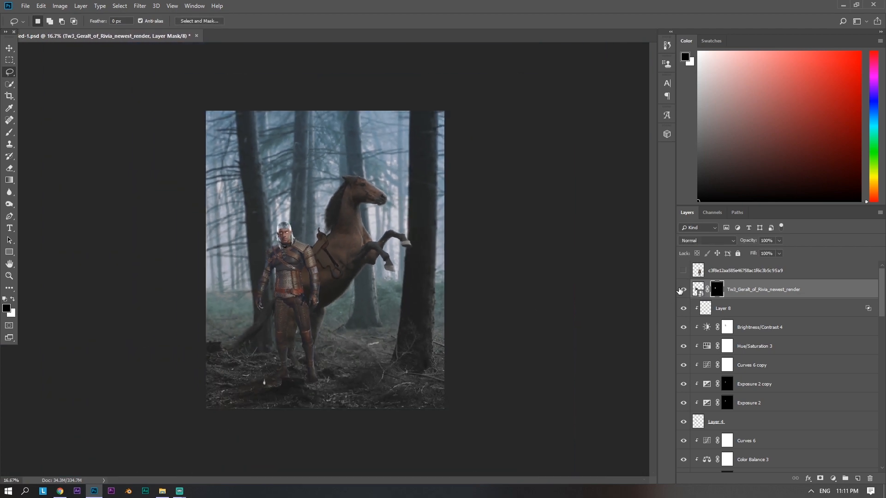
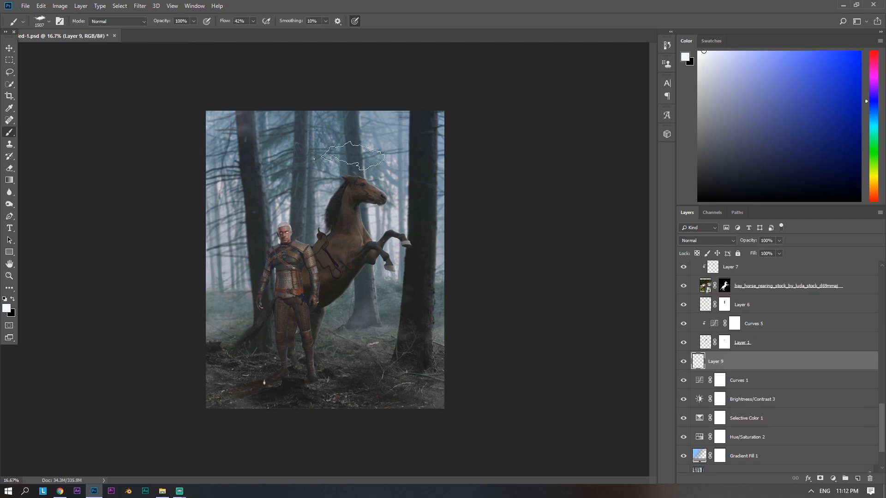
Paint white mist over the forest floor on Layer 9 with the textured brush and lower the layer's fill to 68%
left_click_drag(219, 368, 281, 393)
key("ctrl+minus")
left_click_drag(751, 254, 731, 256)
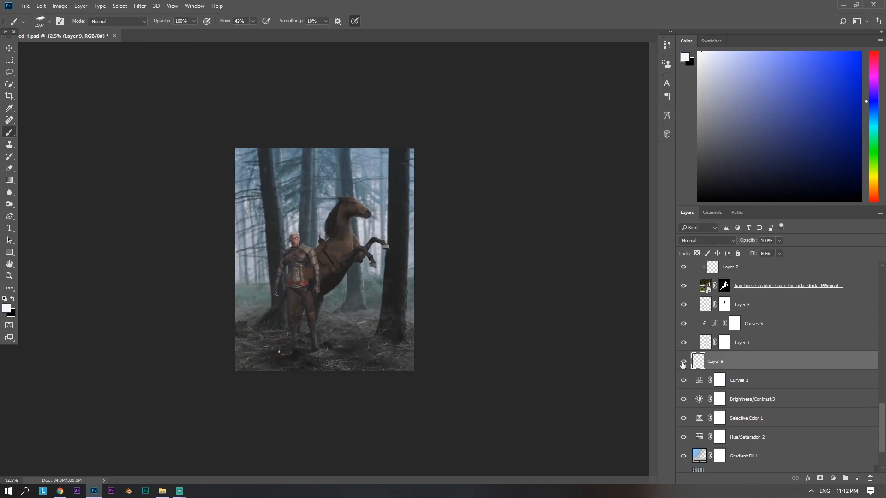
Examine the misty ground around the man and horse from far and near
key("ctrl+plus")
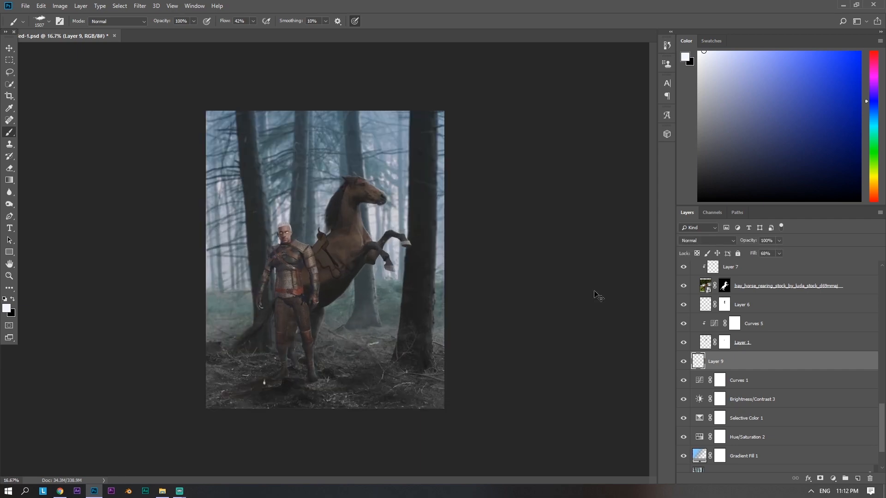
key("ctrl+plus")
key("ctrl+minus")
key("ctrl+minus")
key("ctrl+plus")
key("ctrl+minus")
key("ctrl+plus")
key("ctrl+plus")
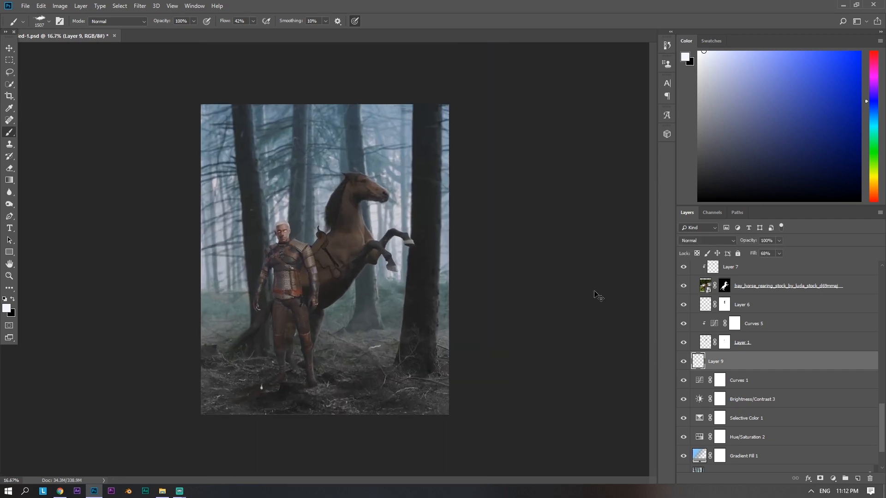
key("ctrl+plus")
With a soft round brush chosen, add a layer clipped to the man's Brightness/Contrast 2 layer and sample the dark ground colour
right_click(310, 244)
double_click(369, 393)
left_click(750, 271)
left_click_drag(885, 358, 882, 313)
left_click(858, 478)
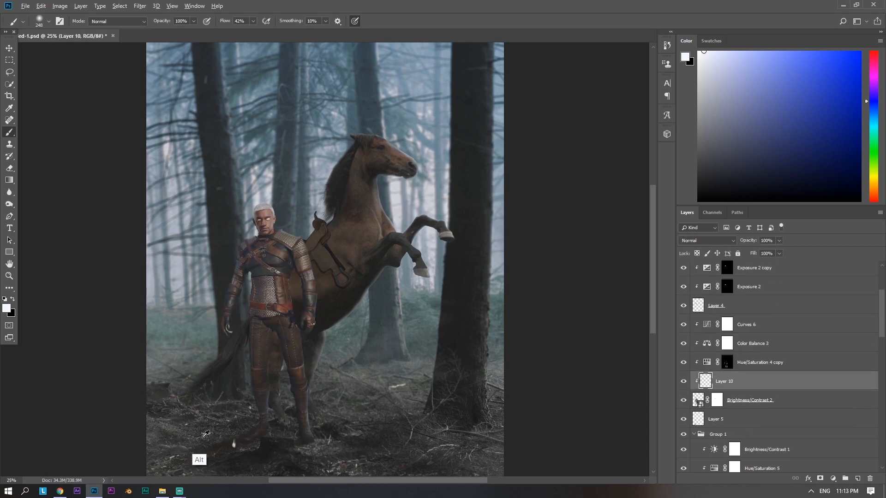
left_click(267, 445, "alt")
Target the Brightness/Contrast 2 layer mask and paint out the stray white speck beside the man's boots
key("ctrl+minus")
key("alt+bracketleft")
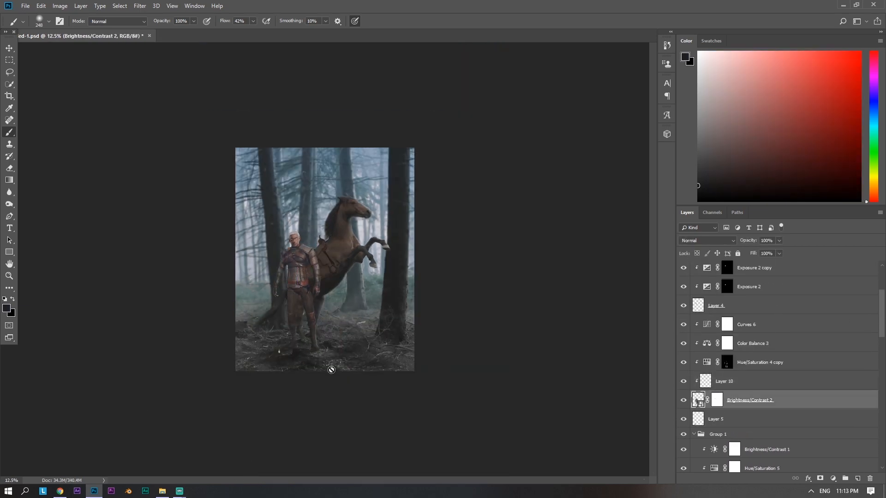
scroll(785, 392, "down", 15)
left_click(716, 462)
scroll(784, 392, "up", 15)
left_click(750, 389)
scroll(862, 316, "up", 3)
left_click(759, 270)
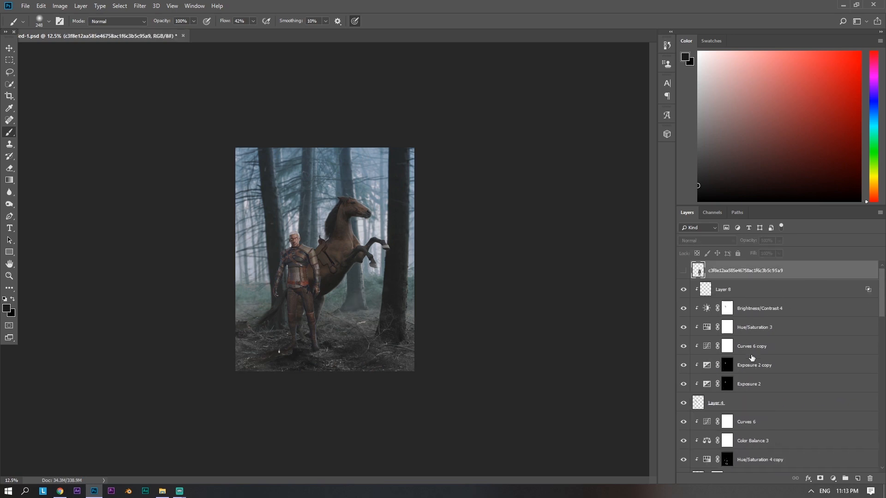
scroll(752, 358, "down", 3)
left_click(717, 364)
key("ctrl+plus")
key("ctrl+plus")
key("ctrl+plus")
left_click_drag(283, 403, 333, 289)
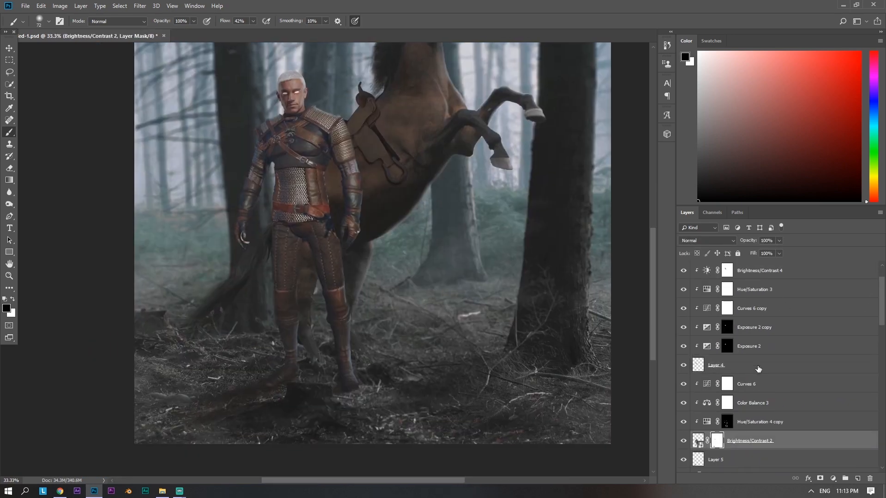
Add a new layer clipped to Layer 4, sample the dark ground colour, and size the soft brush to 174 px
left_click(757, 368)
left_click(857, 478)
left_click(725, 375, "alt")
left_click(284, 390, "alt")
right_click(269, 361, "alt")
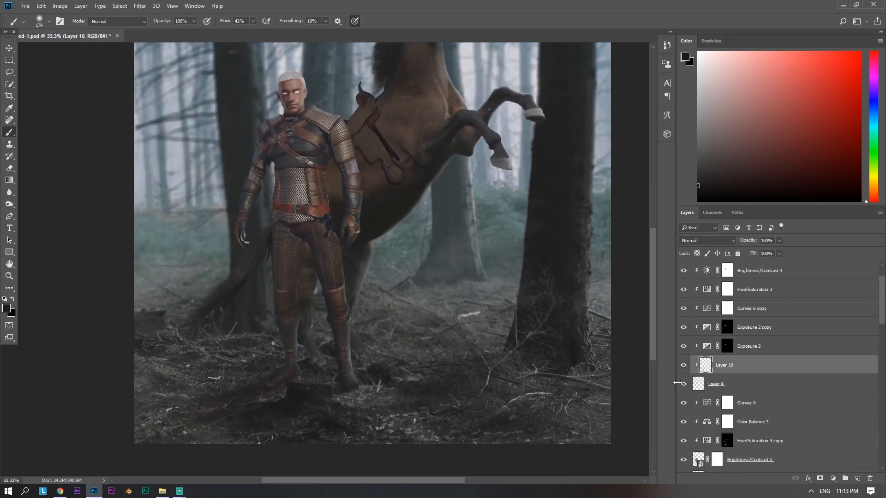
Move Layer 10 below Hue/Saturation 4 copy so it clips to the man's Brightness/Contrast 2 layer
left_click_drag(740, 367, 747, 448)
key("ctrl+alt+z")
key("ctrl+alt+z")
left_click_drag(740, 367, 747, 448)
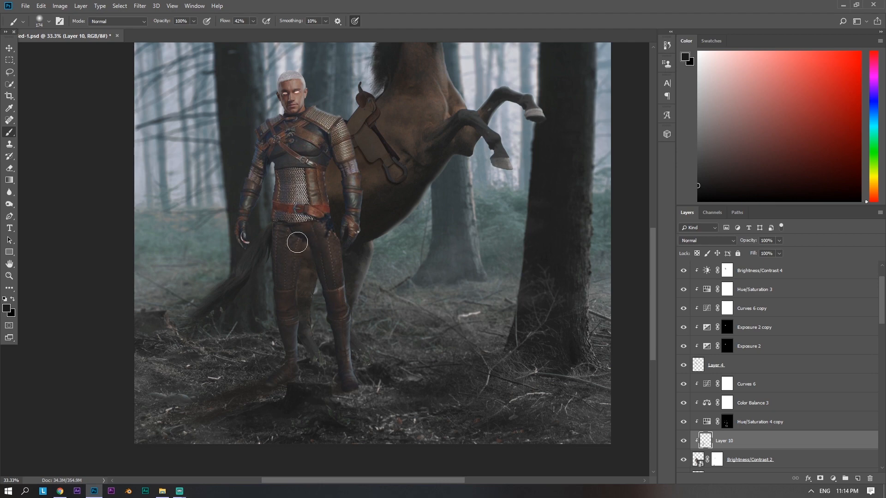
Paint soft dark shading over the man's arm and chest on Layer 10 with a 294 px brush
right_click(296, 196, "alt")
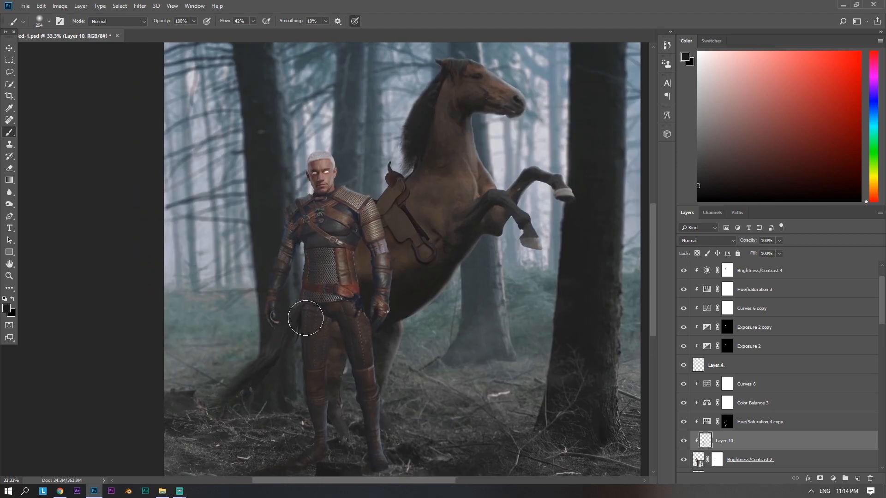
mouse_move(370, 246)
left_mouse_down()
mouse_move(377, 291)
mouse_move(376, 241)
mouse_move(379, 263)
left_mouse_up()
left_click_drag(342, 195, 329, 195)
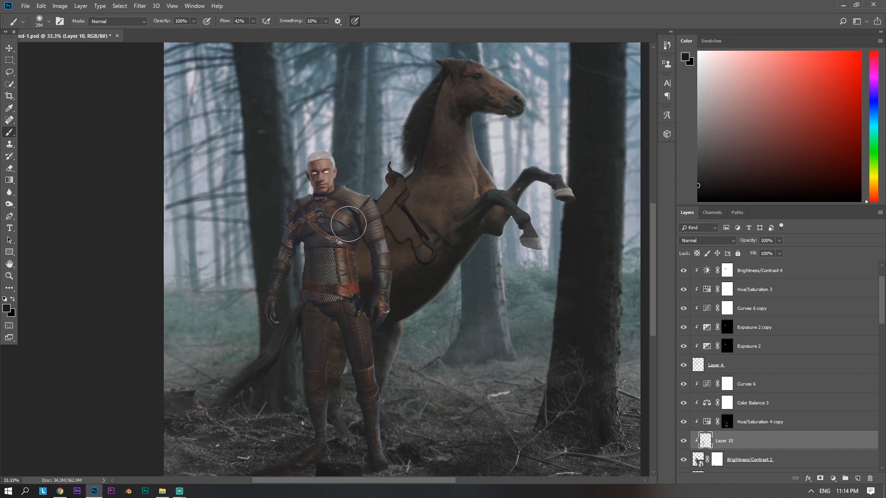
mouse_move(349, 225)
left_mouse_down()
mouse_move(325, 238)
mouse_move(345, 246)
left_mouse_up()
key("ctrl+minus")
key("ctrl+minus")
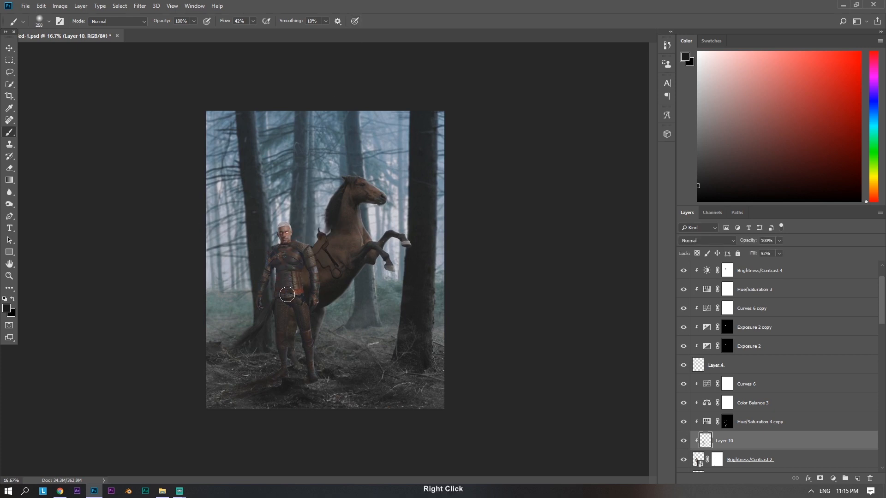
Add a layer mask to Layer 10 and refine the shading on the man's torso with a 178 px soft brush
left_click(819, 479)
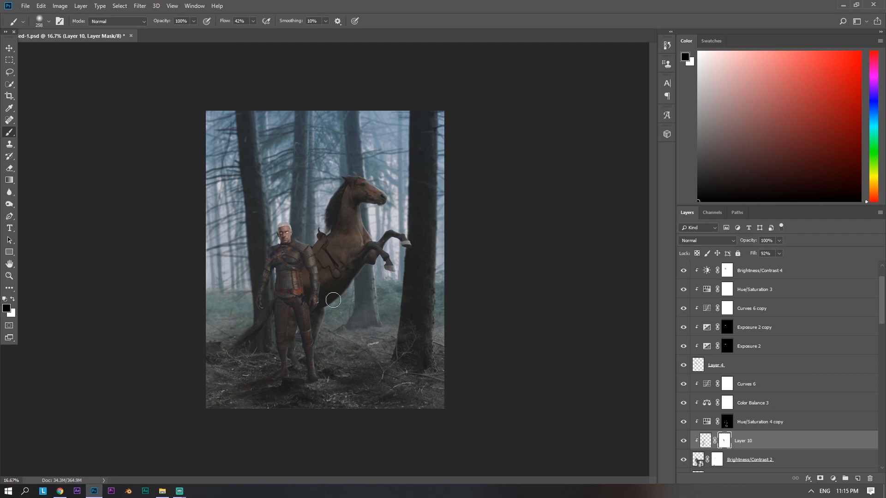
key("ctrl+space")
left_click_drag(306, 250, 351, 258)
right_click(287, 249, "alt")
key("x")
left_click_drag(280, 271, 287, 235)
key("x")
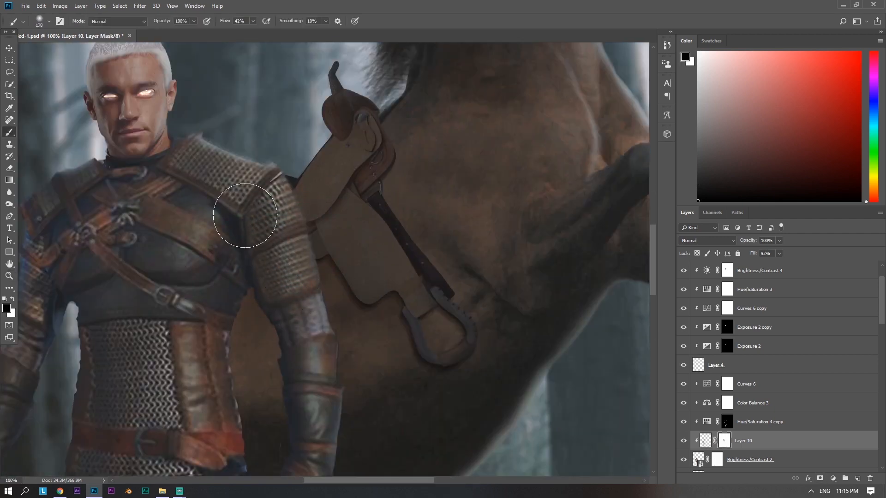
key("ctrl+0")
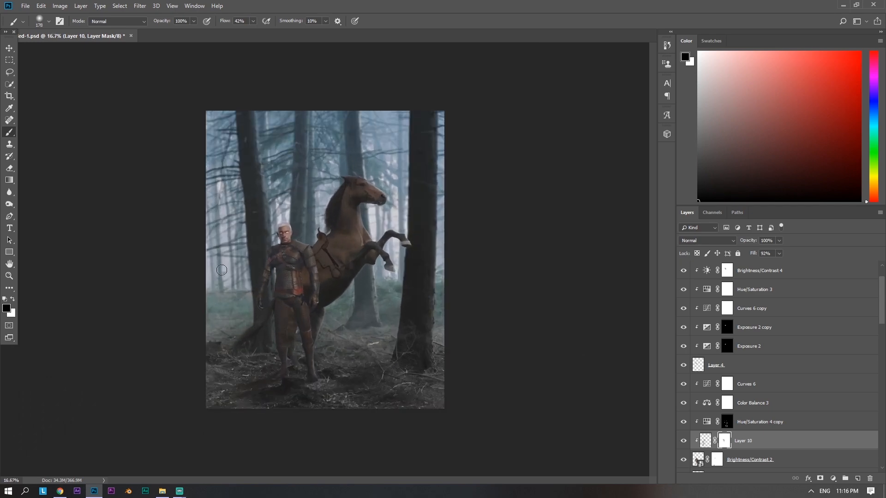
Delete the hidden c3f8e12aa585e46758ac1f6c3b5c95a9 layer at the top of the stack
scroll(744, 286, "up", 3)
left_click(743, 274)
key("Delete")
Examine the shaded man and the overall composite at different zoom levels
key("ctrl+minus")
key("ctrl+minus")
key("ctrl+minus")
key("ctrl+minus")
key("ctrl+plus")
key("ctrl+plus")
key("ctrl+plus")
key("ctrl+plus")
key("ctrl+plus")
key("ctrl+plus")
key("ctrl+plus")
key("ctrl+minus")
key("ctrl+minus")
key("ctrl+minus")
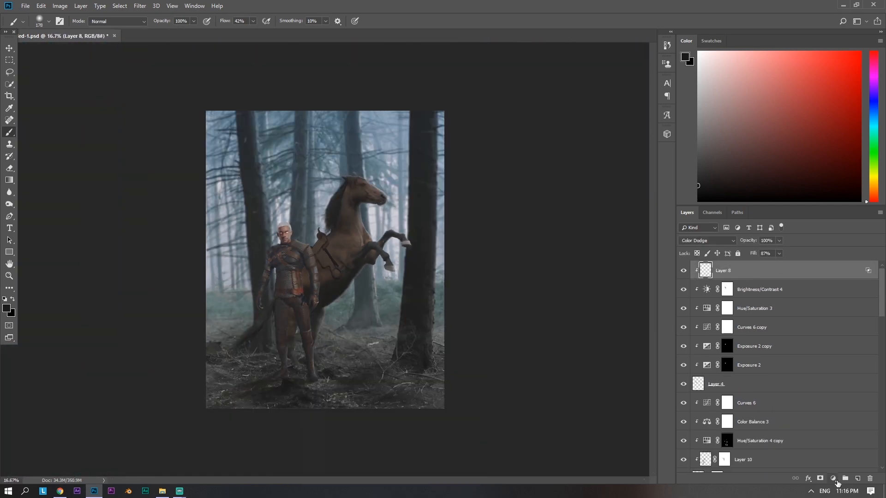
Add a Color Lookup adjustment above Layer 8 using the Moonlight.3DL look
left_click(835, 480)
left_click(833, 436)
left_click(781, 184)
left_click(757, 414)
left_click(802, 144)
Soften Color Lookup 1 with Blend If by adjusting the shadow sliders for this layer and the underlying layer
double_click(812, 272)
left_click_drag(559, 329, 622, 328)
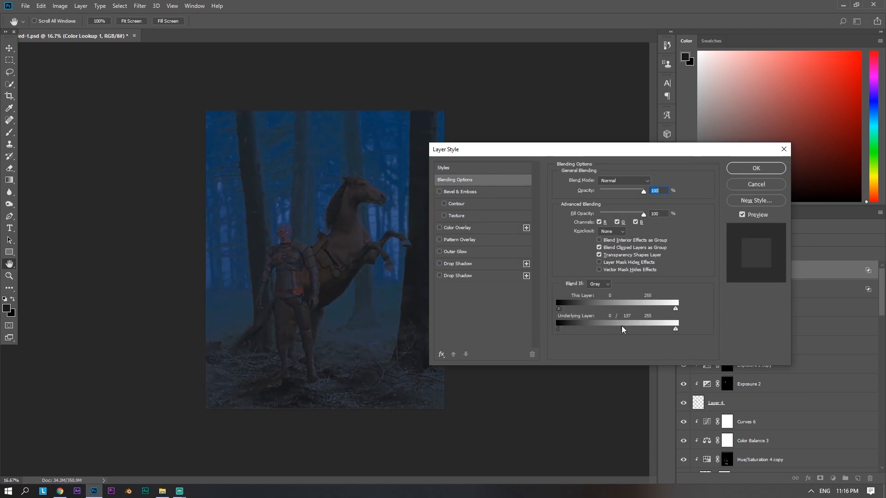
left_click_drag(559, 308, 589, 309)
left_click_drag(623, 329, 565, 308)
key("Return")
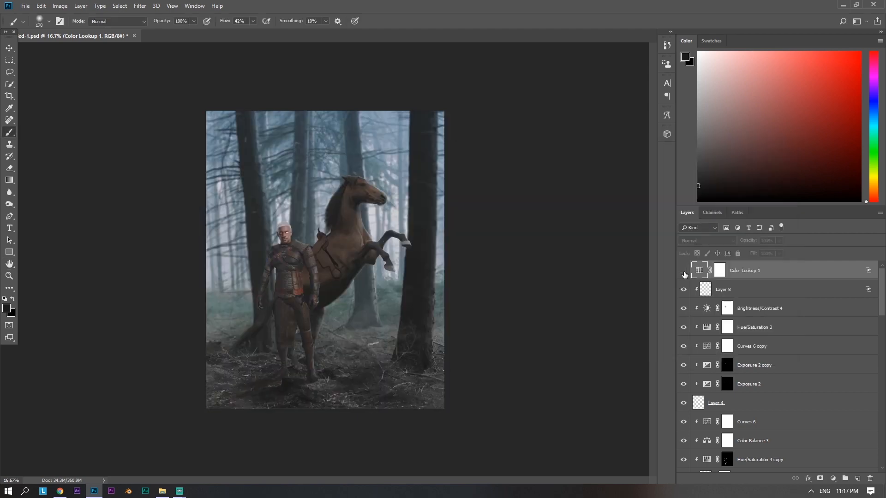
Set Color Lookup 1 to the Linear Dodge (Add) blend mode with 51% fill and compare it on and off
key("Down")
key("Down")
key("Down")
key("Down")
key("Down")
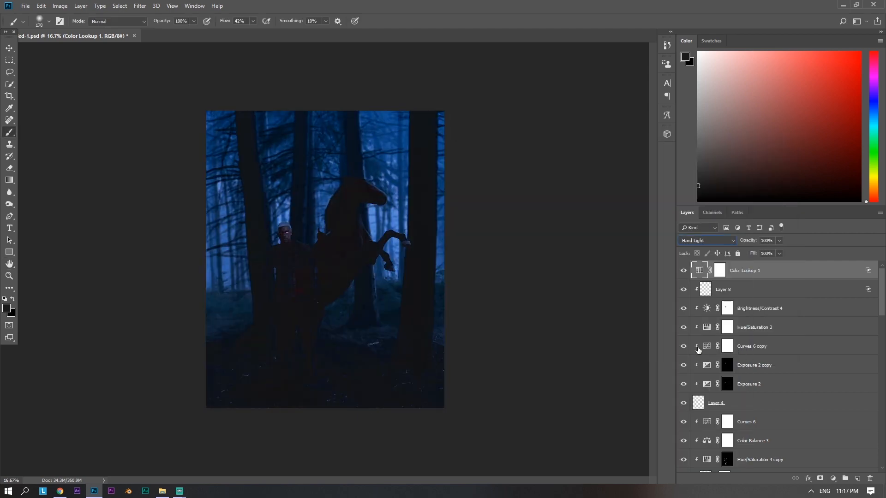
key("Up")
key("Up")
key("Up")
key("Up")
key("Up")
key("Up")
key("Up")
left_click_drag(754, 254, 725, 254)
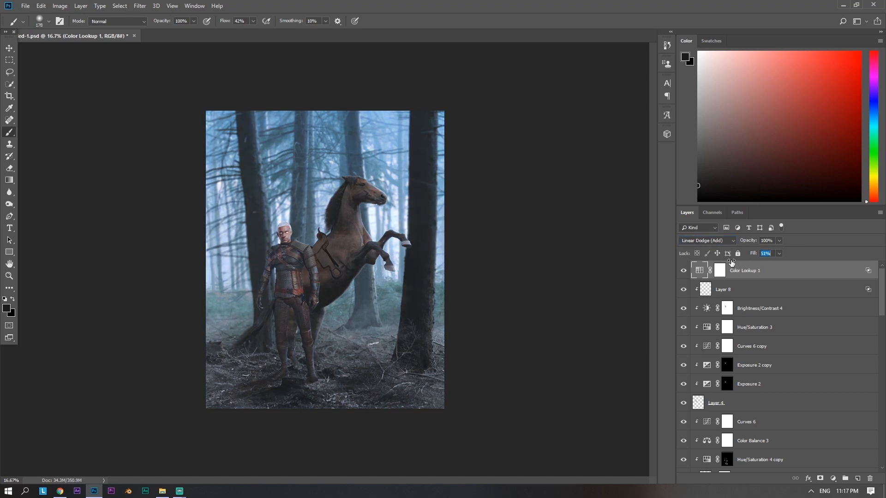
left_click(683, 271)
left_click(683, 271)
Add a second Color Lookup adjustment above the first using the LateSunset.3DL look
left_click(833, 479)
left_click(846, 434)
left_click(745, 184)
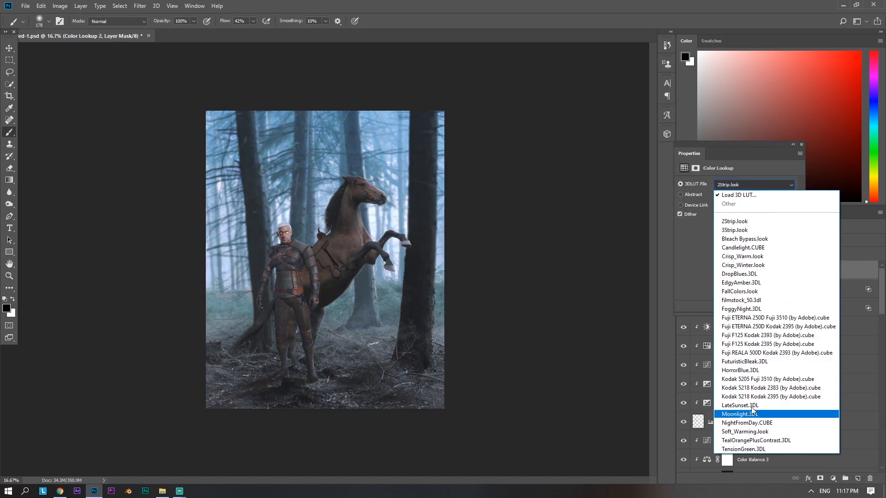
left_click(751, 404)
left_click(801, 144)
Split the Blend If highlight slider for this layer to 35 / 255 on Color Lookup 2
double_click(800, 272)
mouse_move(559, 308)
left_mouse_down()
mouse_move(626, 310)
mouse_move(558, 311)
left_mouse_up()
left_click_drag(676, 309, 602, 311)
left_click_drag(601, 310, 683, 314)
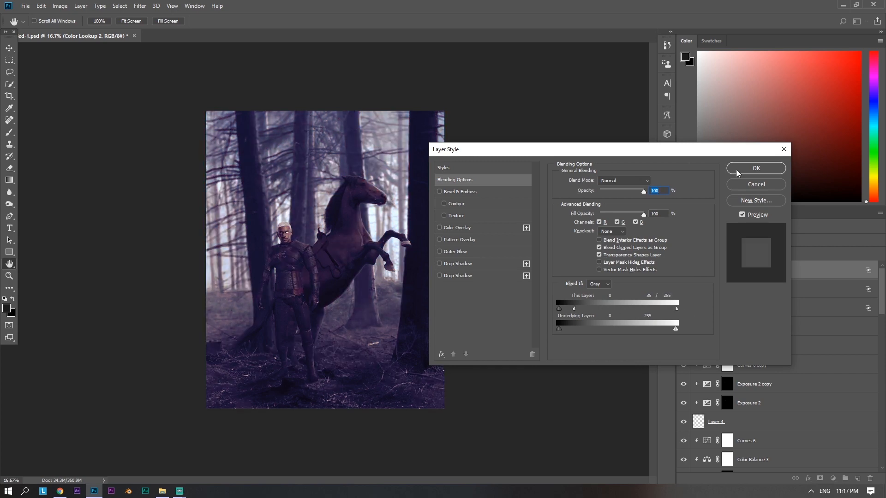
left_click(737, 171)
Lower Color Lookup 2 to 69% opacity and 40% fill
left_click_drag(726, 256, 738, 244)
key("Return")
left_click(440, 179)
left_click(440, 182)
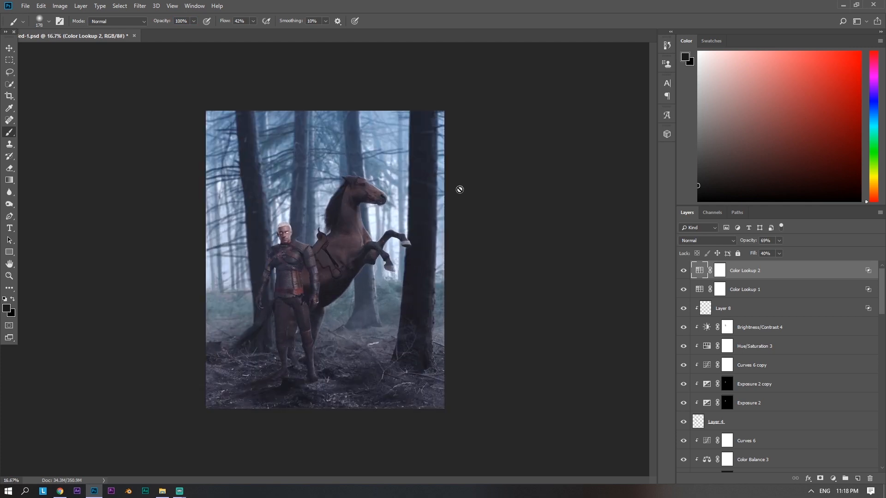
Select the layer mask of Layer 10, the clipped dark shading on the man
key("ctrl+minus")
scroll(777, 313, "down", 3)
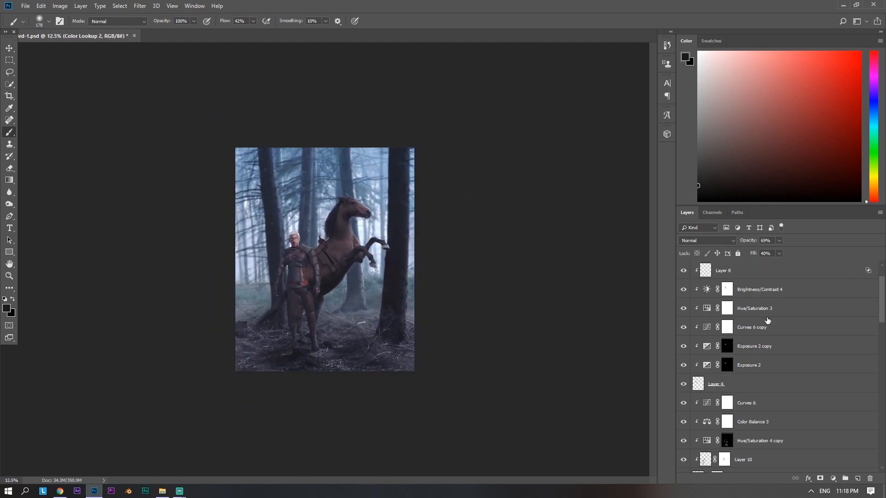
left_click(778, 406)
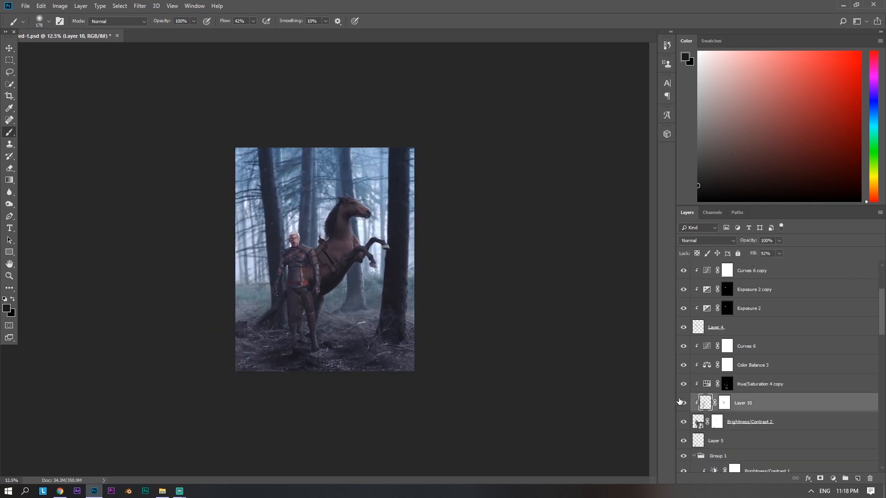
left_click(728, 404)
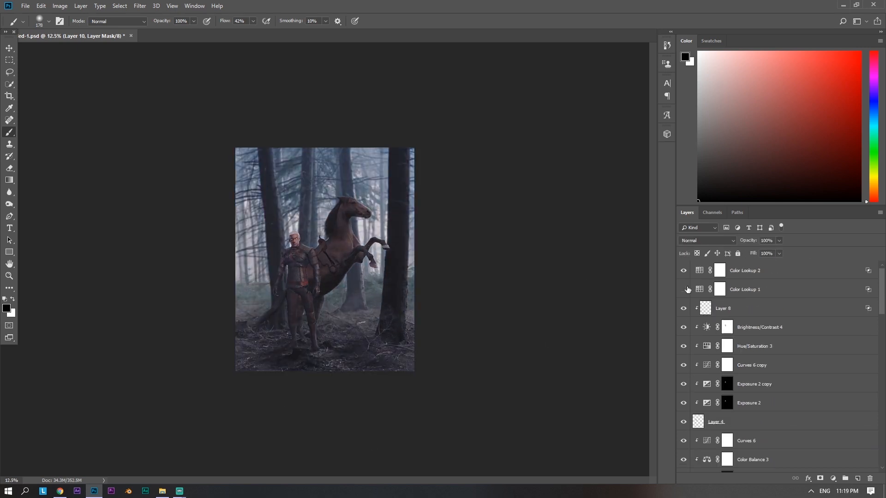
Try neighbouring blend modes on Color Lookup 2 and settle on Hue
left_click(707, 241)
left_click(701, 241)
left_click(699, 241)
left_click(687, 429)
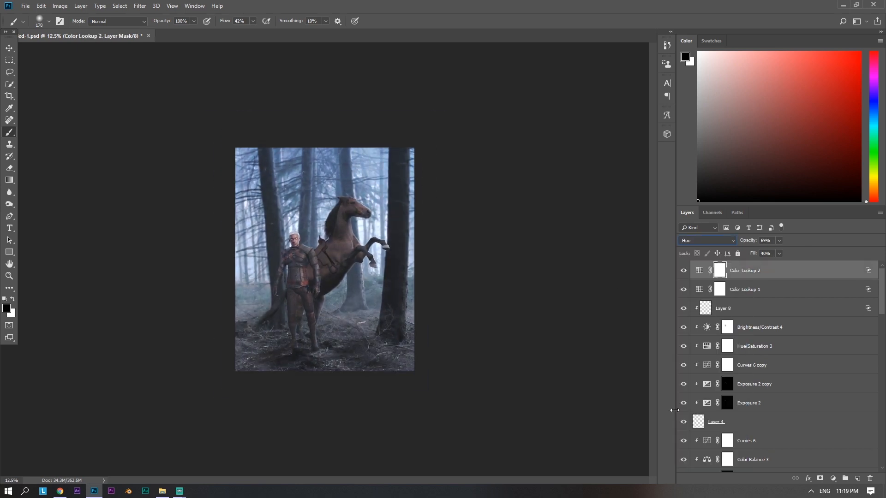
key("Up")
key("Up")
key("Up")
key("Down")
key("Down")
key("Down")
key("Down")
key("ctrl+plus")
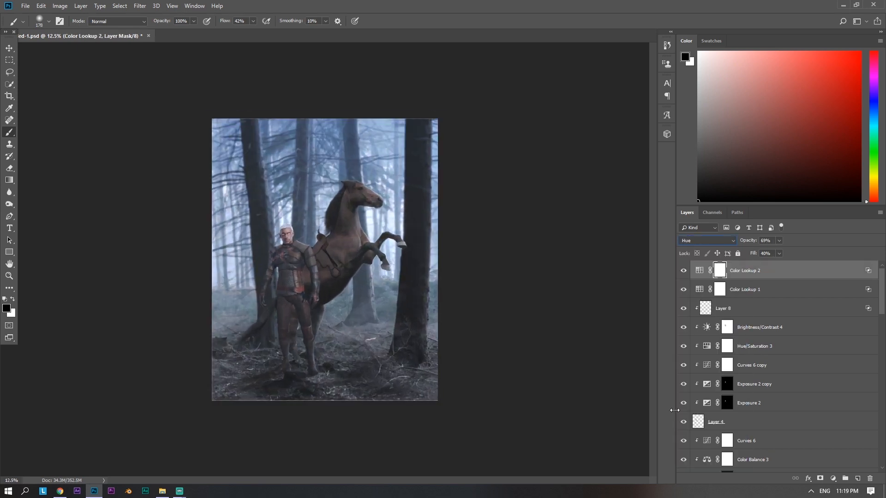
Duplicate Color Lookup 2 and set the copy to the Normal blend mode with 15% fill
key("ctrl+j")
left_click(707, 241)
left_click(701, 249)
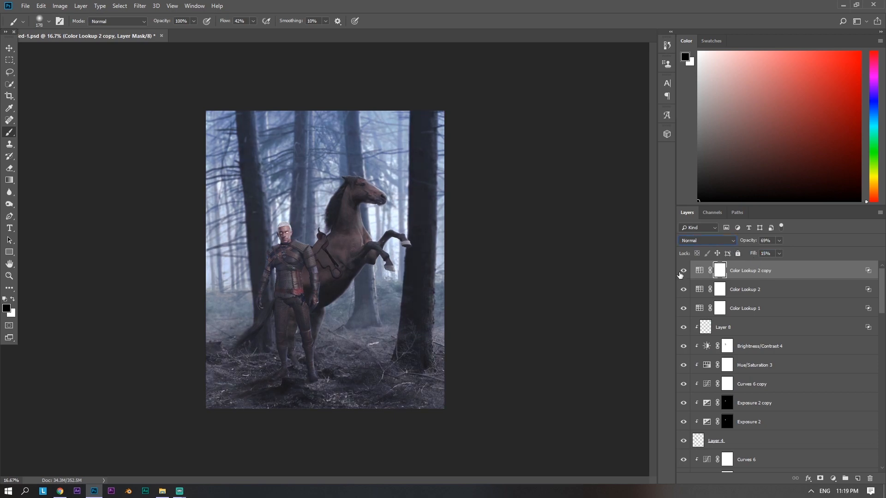
Add a Curves adjustment layer above the color lookups and reshape its curve with several points
left_click(832, 479)
left_click(826, 359)
left_click(743, 250)
left_click_drag(762, 230, 766, 232)
left_click_drag(718, 276, 697, 293)
left_click_drag(789, 205, 764, 230)
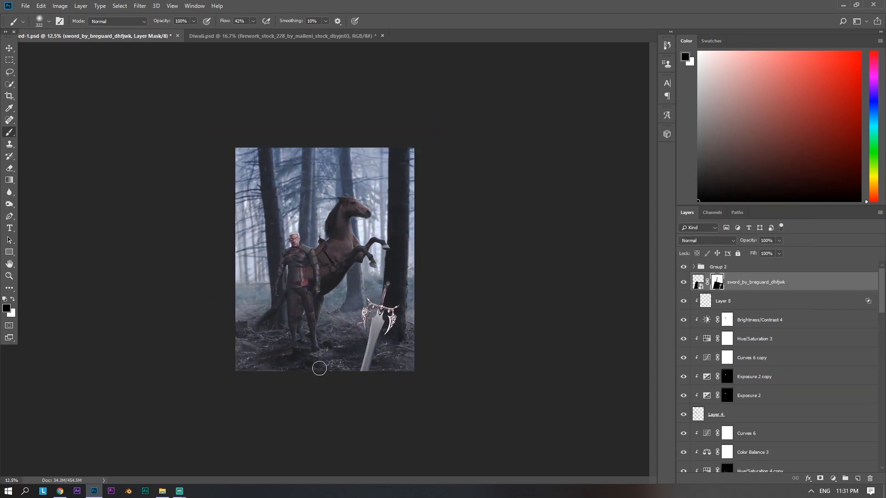
Add a Curves adjustment clipped to the sword, raising the black point and lowering the midtones and white point
left_click(833, 479)
left_click(831, 358)
left_click(746, 250)
left_click_drag(698, 297, 698, 286)
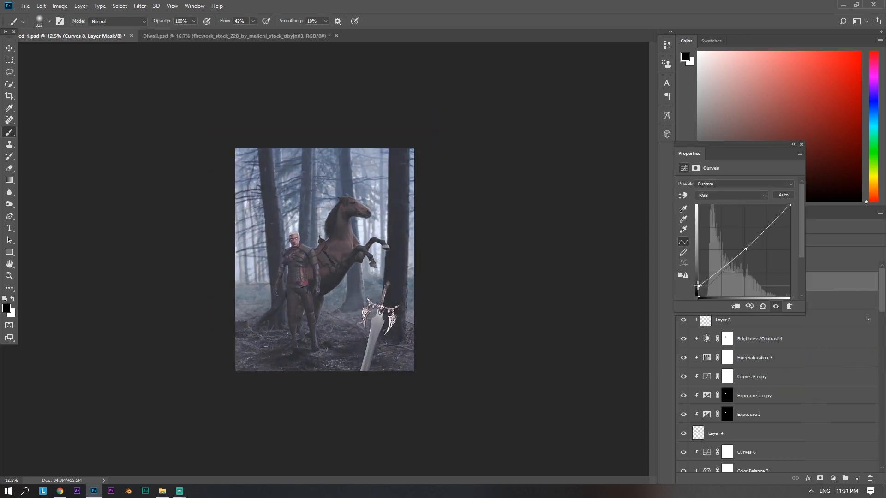
left_click(735, 306)
mouse_move(790, 205)
left_mouse_down()
mouse_move(796, 243)
mouse_move(790, 205)
left_mouse_up()
left_click_drag(745, 249, 750, 257)
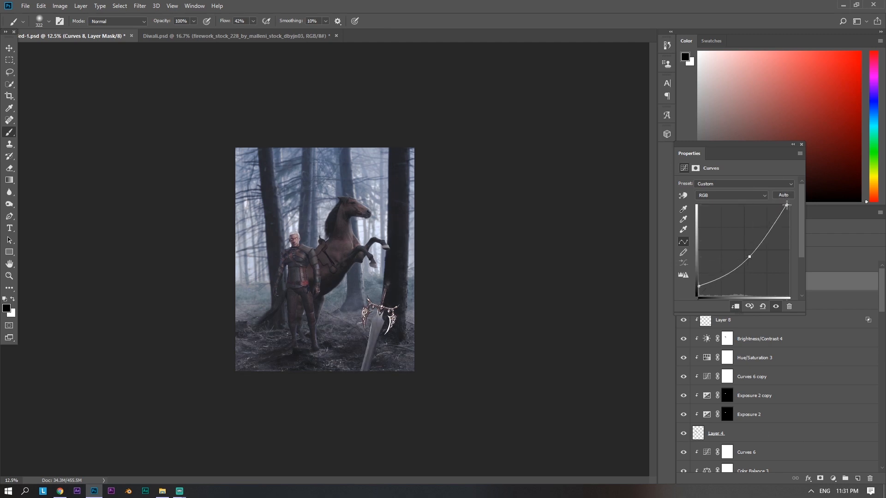
left_click_drag(789, 205, 789, 215)
left_click_drag(751, 258, 757, 260)
mouse_move(698, 286)
left_mouse_down()
mouse_move(701, 296)
mouse_move(696, 282)
left_mouse_up()
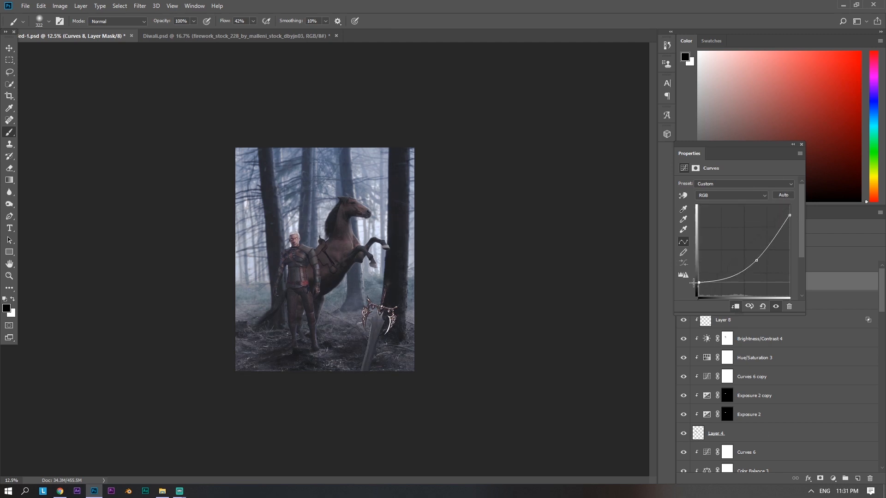
left_click(802, 144)
left_click(678, 285)
left_click(678, 284)
Move the sword left so it stands away from the dark tree trunk at the image's edge
key("ctrl+plus")
key("ctrl+plus")
key("ctrl+minus")
left_click(434, 370, "ctrl")
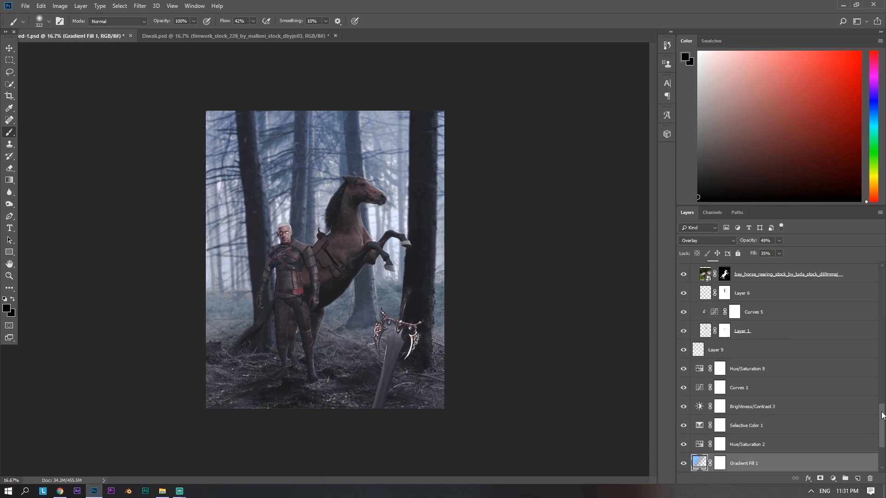
left_click(393, 347, "ctrl")
key("ctrl+t")
key("shift+Left")
key("shift+Left")
key("shift+Left")
key("shift+Left")
key("Return")
Refine the sword's layer mask with a small soft brush, revealing the round pommel and hiding stray lines beside it
scroll(386, 283, "up", 4)
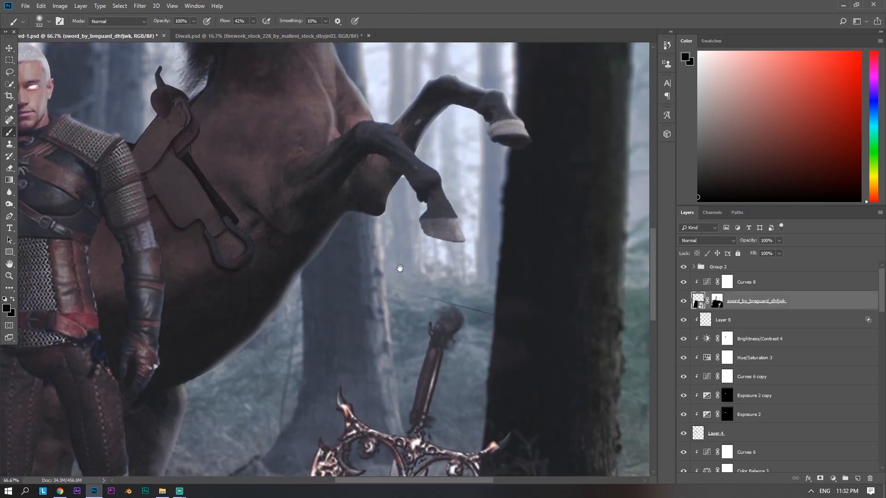
key("x")
right_click(411, 299, "alt")
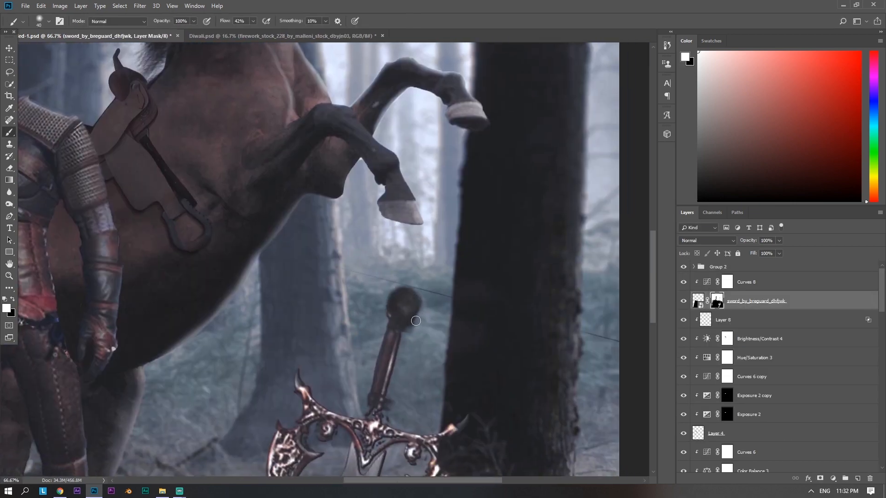
key("x")
key("x")
mouse_move(416, 322)
left_mouse_down()
mouse_move(409, 335)
mouse_move(393, 332)
left_mouse_up()
key("x")
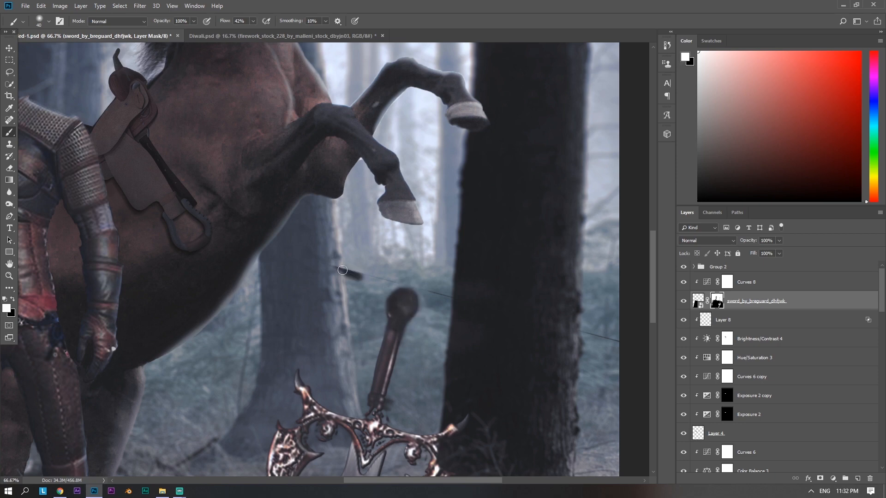
left_click_drag(341, 270, 408, 285)
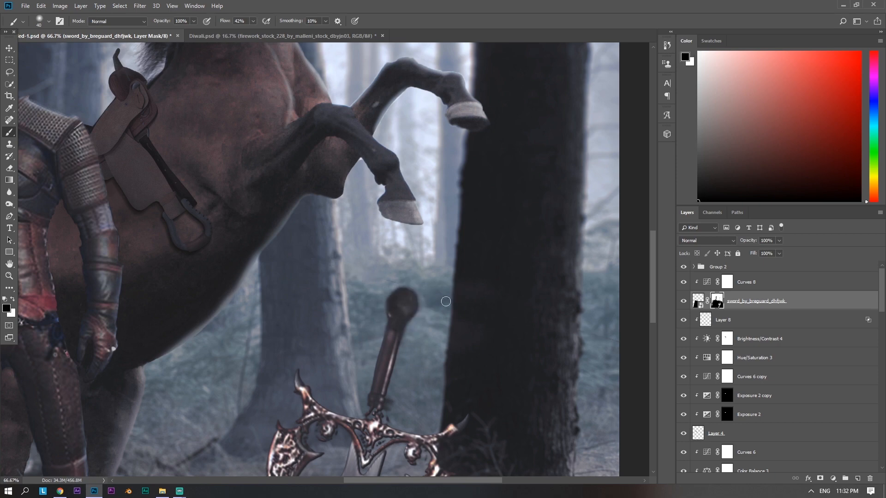
key("ctrl+0")
key("ctrl+minus")
Add a clipped Exposure adjustment directly above the sword with lowered exposure, and invert its mask to black
left_click(697, 302)
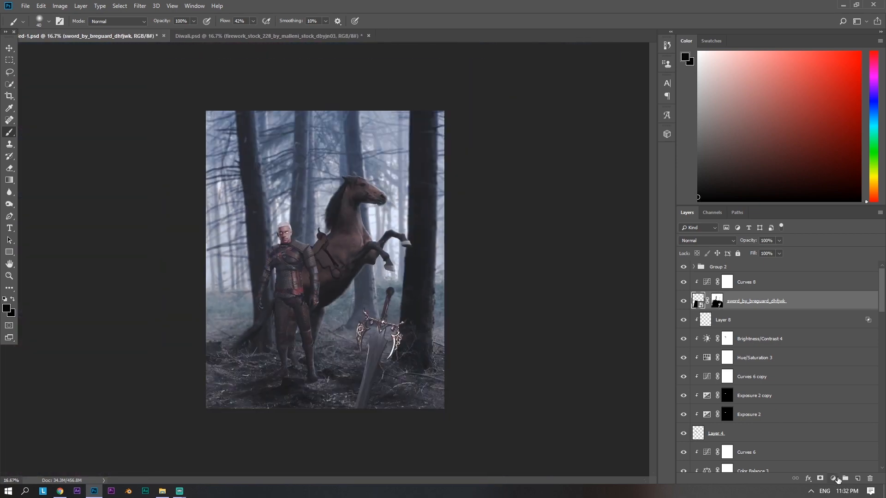
left_click(833, 479)
left_click(830, 369)
left_click_drag(738, 207, 708, 208)
left_click(802, 145)
key("ctrl+i")
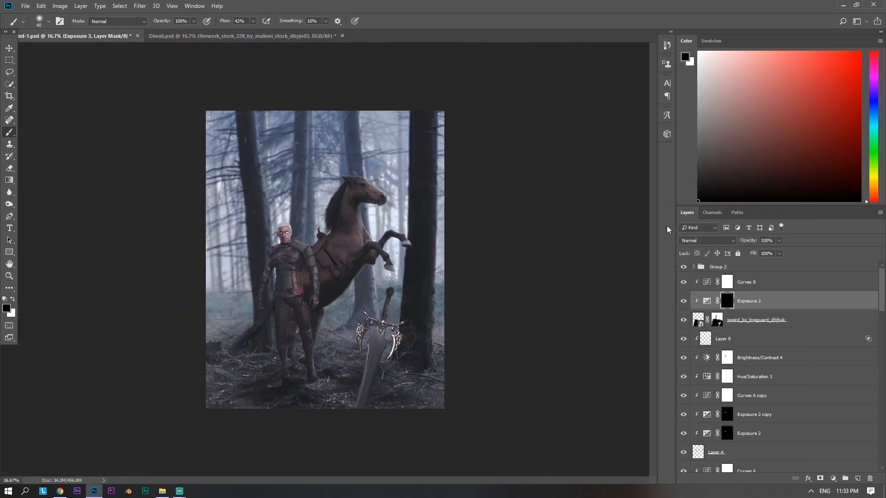
Flip the sword horizontally, rotate it clockwise and reposition it in the foreground beside the horse
key("ctrl+plus")
key("ctrl+plus")
left_click_drag(467, 409, 398, 299)
left_click(698, 320)
key("ctrl+t")
right_click(380, 285)
left_click(406, 398)
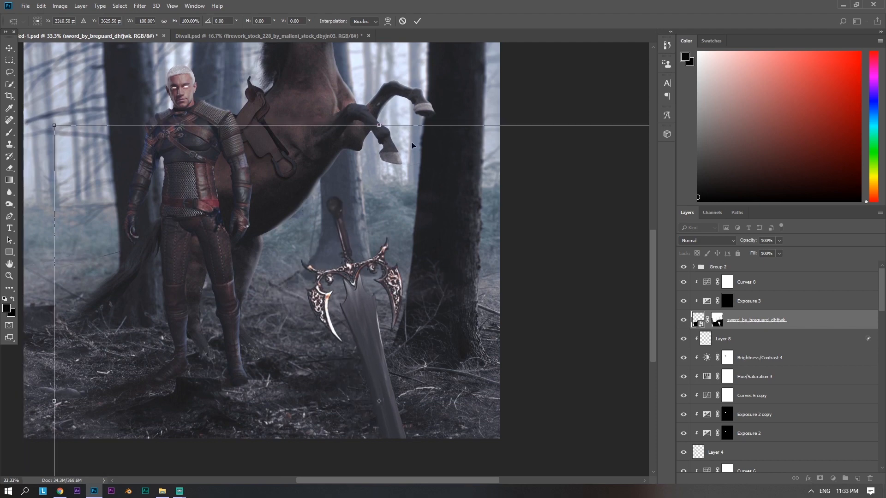
left_click_drag(441, 111, 551, 161)
left_click_drag(452, 274, 404, 285)
key("Return")
key("ctrl+minus")
key("ctrl+minus")
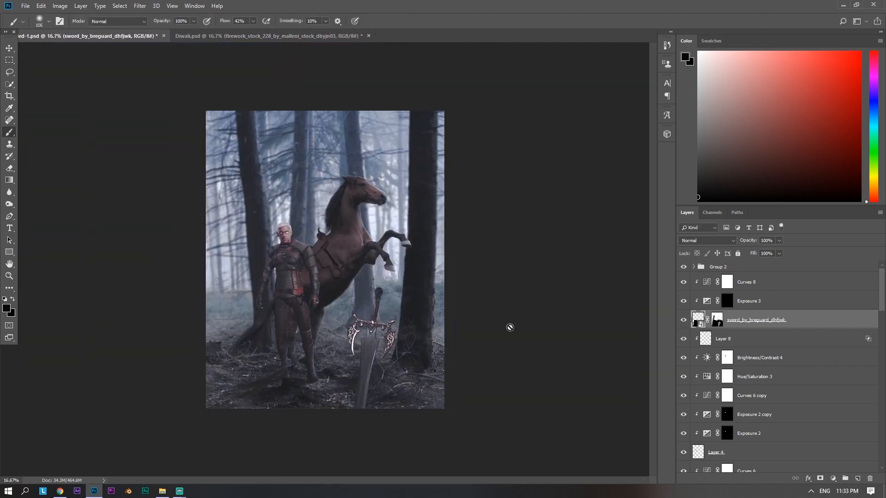
Rotate the sword slightly clockwise once more and touch up its layer mask with the brush
key("ctrl+t")
left_click_drag(530, 300, 535, 309)
key("Return")
key("ctrl+minus")
key("ctrl+plus")
left_click(717, 320)
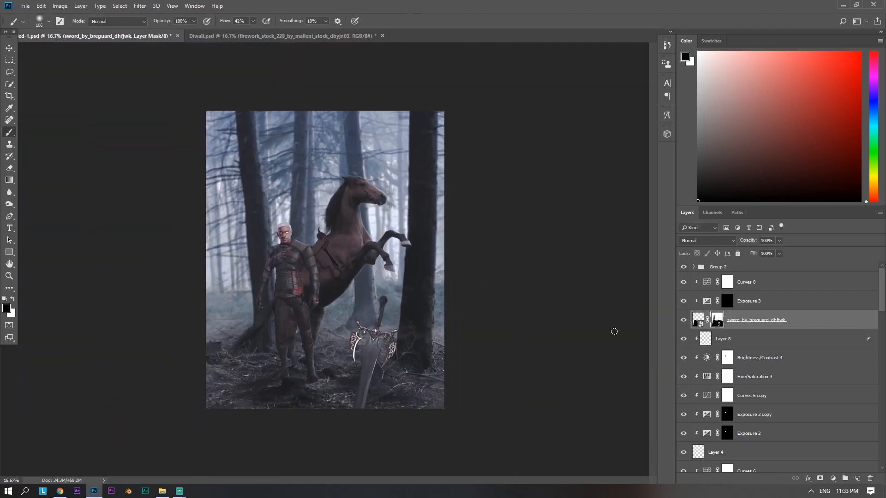
right_click(338, 247, "alt")
left_click_drag(338, 248, 356, 287)
Brush white on the Exposure 3 mask to darken the sword's guard and blade, varying the brush size
left_click(833, 478)
left_click(728, 302)
key("x")
right_click(336, 316, "alt")
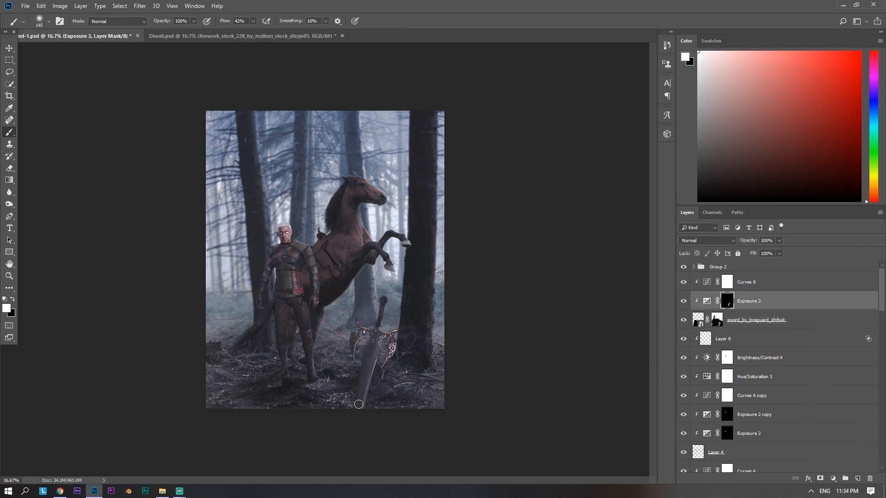
right_click(353, 344, "alt")
key("x")
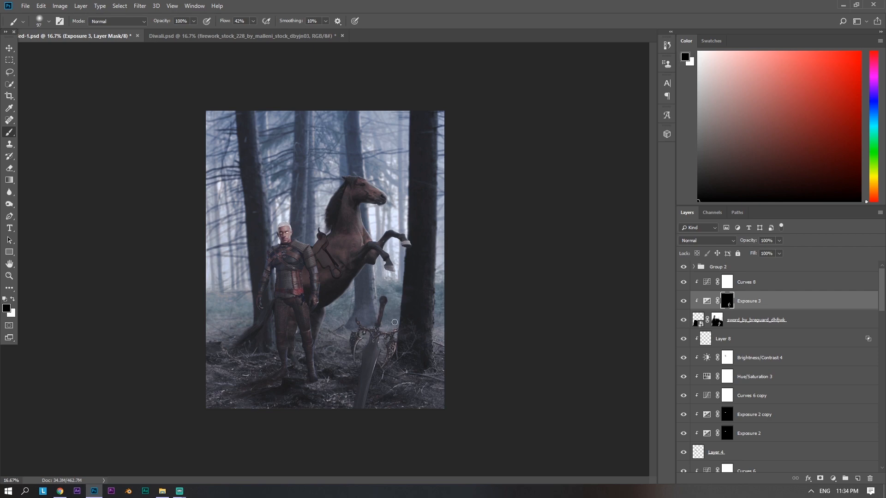
Rasterize the sword layer and apply its layer mask
scroll(374, 427, "down", 1)
left_click(810, 320)
right_click(811, 320)
left_click(766, 261)
right_click(720, 321)
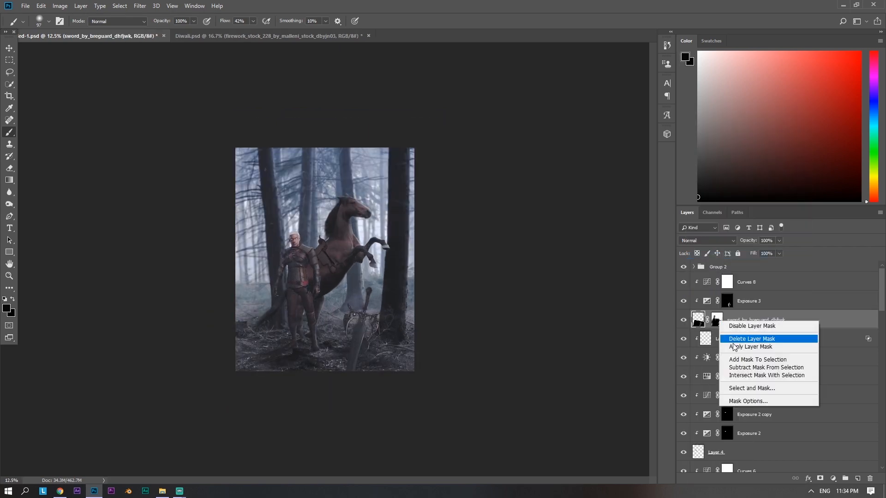
left_click(733, 347)
Apply a 15 px Field Blur to the sword layer
left_click(140, 6)
mouse_move(194, 131)
left_click(270, 128)
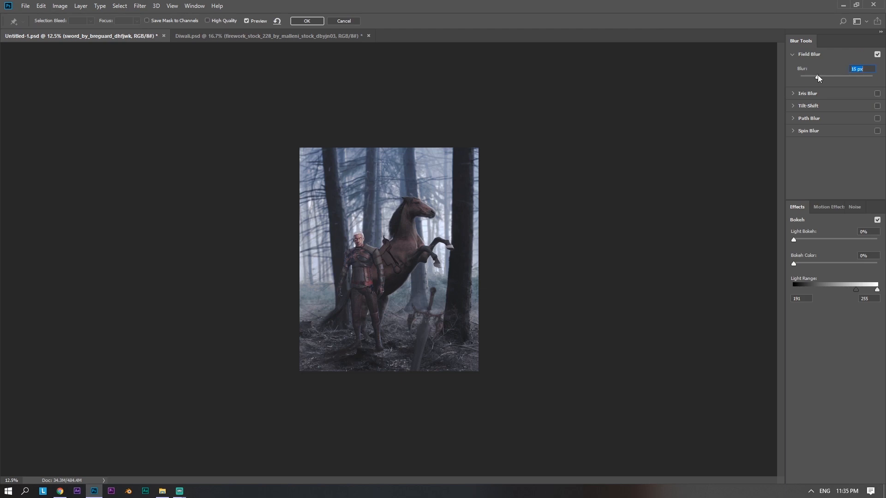
key("Return")
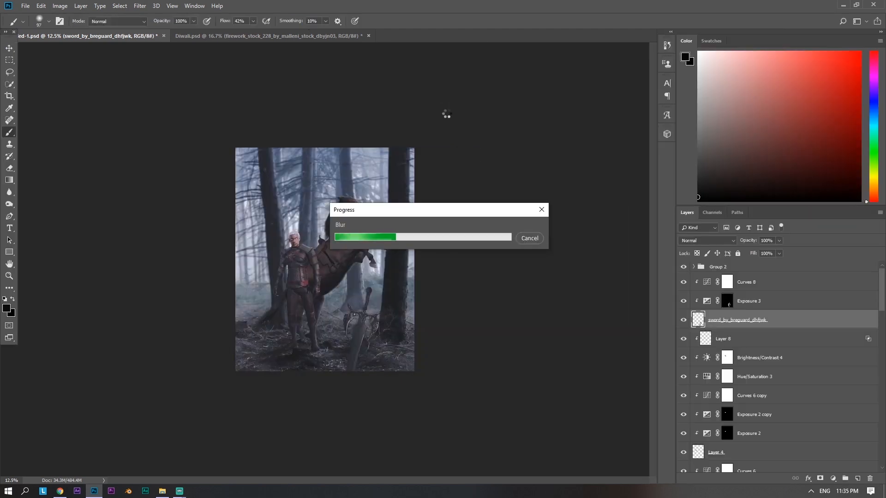
Scale down the creature behind the man, place it at the forest's edge, and move its layer just above the forest background layers
left_click(768, 340)
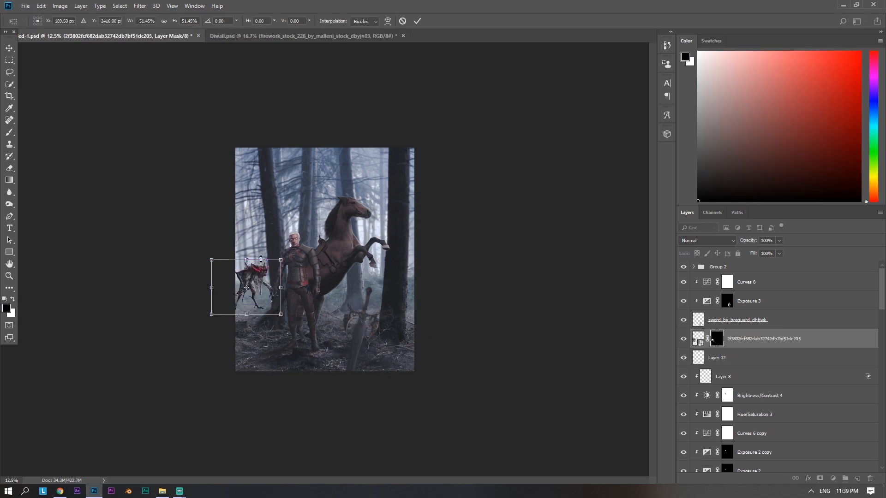
left_click_drag(212, 259, 226, 270)
left_click_drag(259, 293, 249, 290)
left_click(417, 21)
left_click_drag(776, 340, 811, 404)
Add a Curves adjustment clipped to the creature and raise its black point to fade it into the mist
left_click(833, 478)
left_click(819, 309)
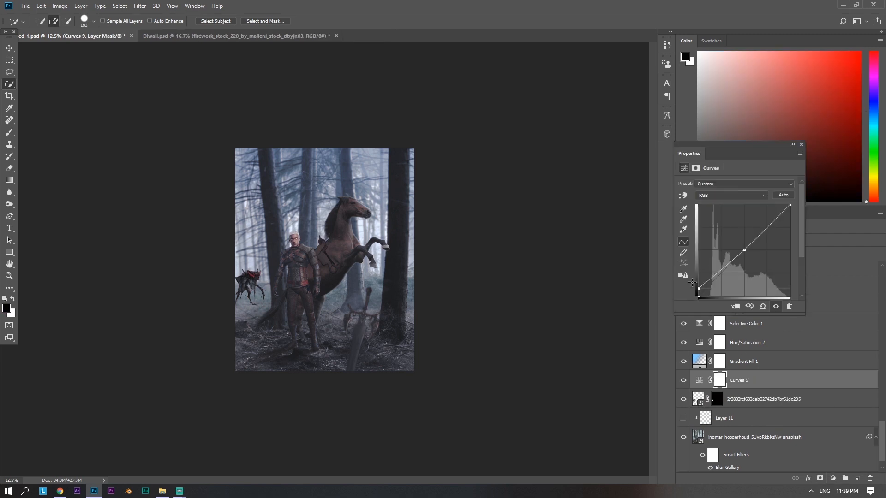
left_click_drag(693, 283, 699, 267)
left_click(735, 307)
left_click_drag(744, 250, 743, 251)
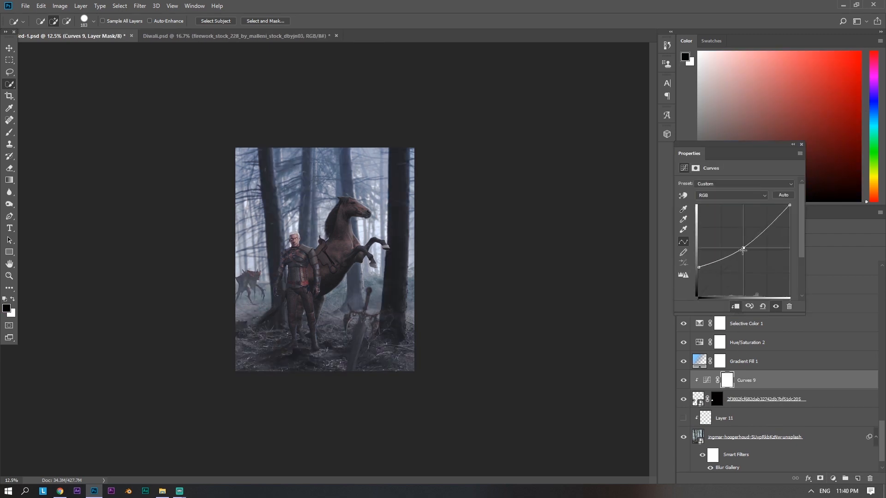
mouse_move(790, 206)
left_mouse_down()
mouse_move(767, 202)
mouse_move(793, 202)
left_mouse_up()
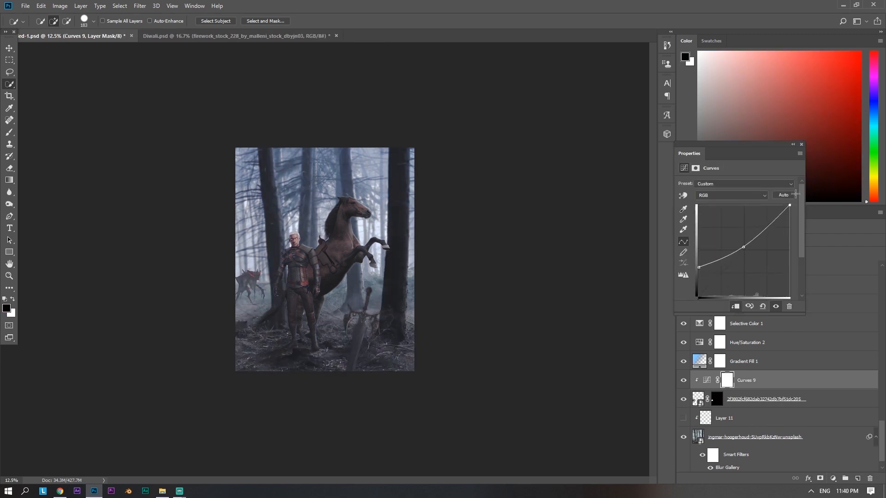
left_click(802, 144)
Rasterize the creature layer and apply its layer mask
right_click(737, 397)
left_click(772, 168)
right_click(717, 398)
left_click(748, 337)
Apply a 10 px Field Blur to the creature layer
left_click(142, 6)
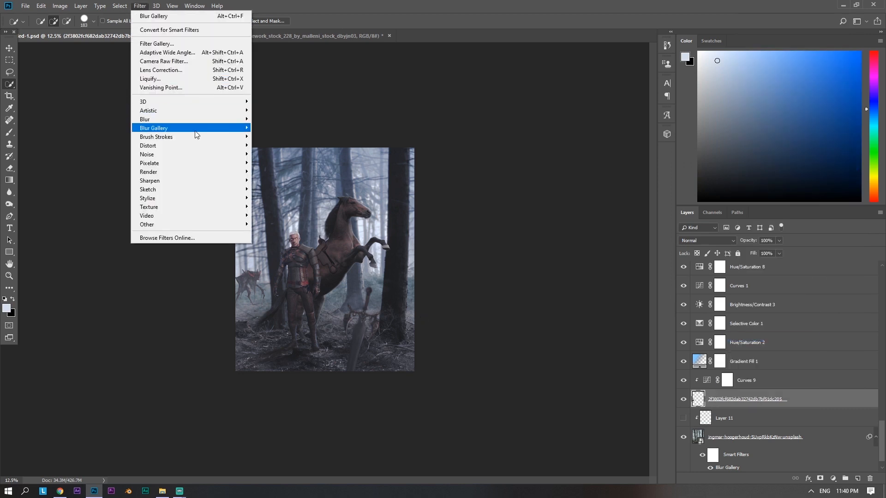
mouse_move(196, 130)
left_click(271, 127)
left_click_drag(811, 77, 813, 77)
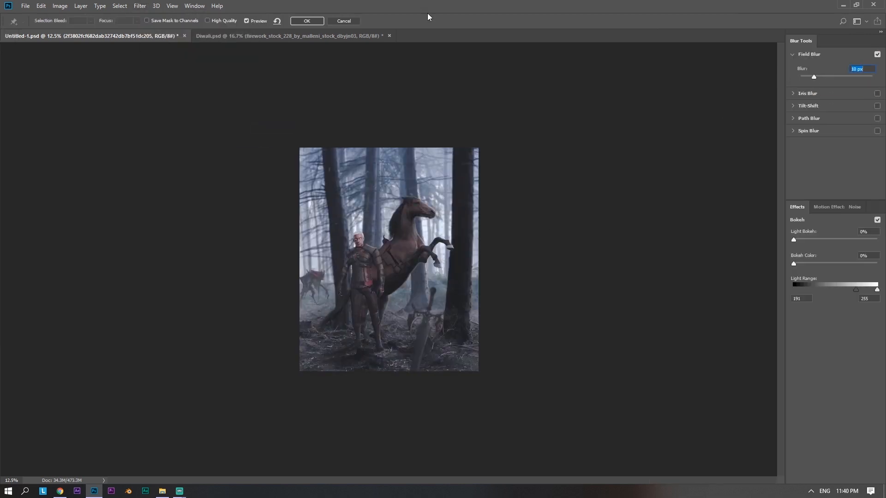
key("Return")
Duplicate the blurred creature layer and compare the image with the copy hidden and shown
key("ctrl+j")
left_click(683, 399)
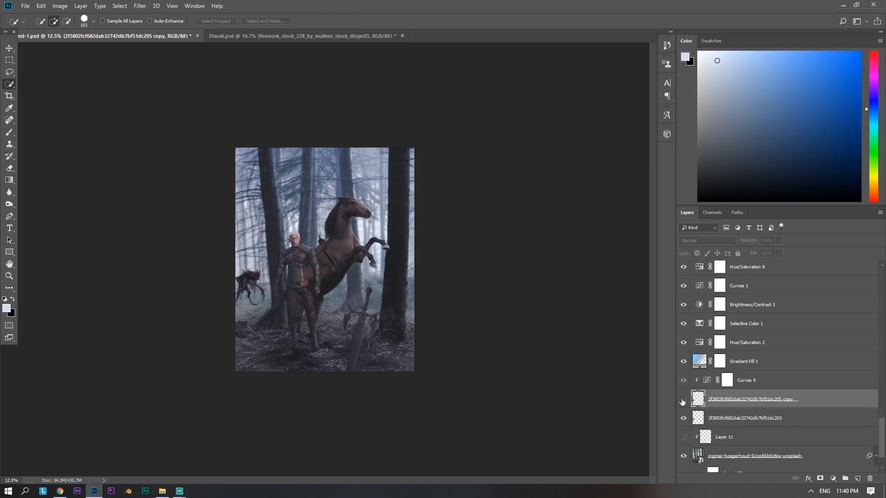
left_click(683, 400)
Duplicate both creature layers with Curves 9, flip the copies horizontally and move them to the opposite side of the forest
left_click(739, 417)
left_click_drag(742, 256, 742, 256)
left_click(770, 384, "shift")
key("ctrl+j")
key("ctrl+t")
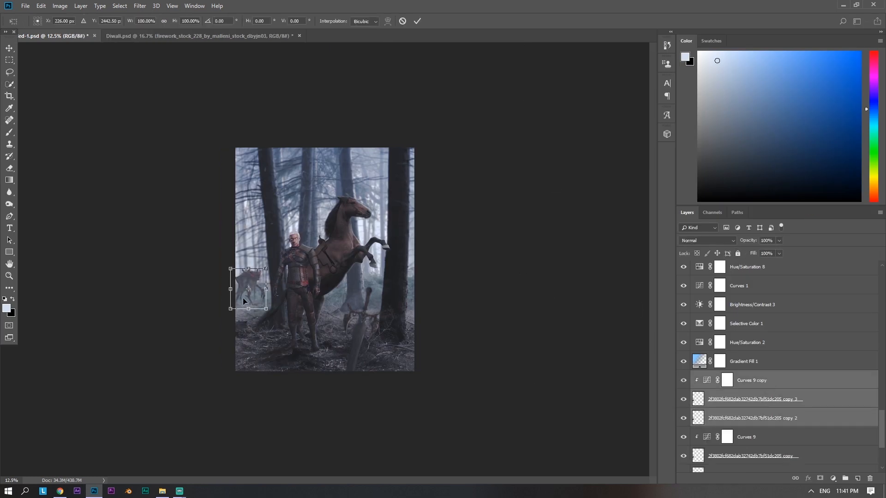
right_click(250, 299)
left_click(273, 414)
mouse_move(257, 296)
left_mouse_down()
mouse_move(406, 295)
mouse_move(361, 252)
left_mouse_up()
mouse_move(406, 275)
left_mouse_down()
mouse_move(413, 260)
mouse_move(399, 245)
mouse_move(401, 294)
left_mouse_up()
key("Return")
Group the flipped creature copies, add a layer mask, brush away part of them and hide the group
key("ctrl+g")
left_click(820, 479)
key("b")
left_click(684, 380)
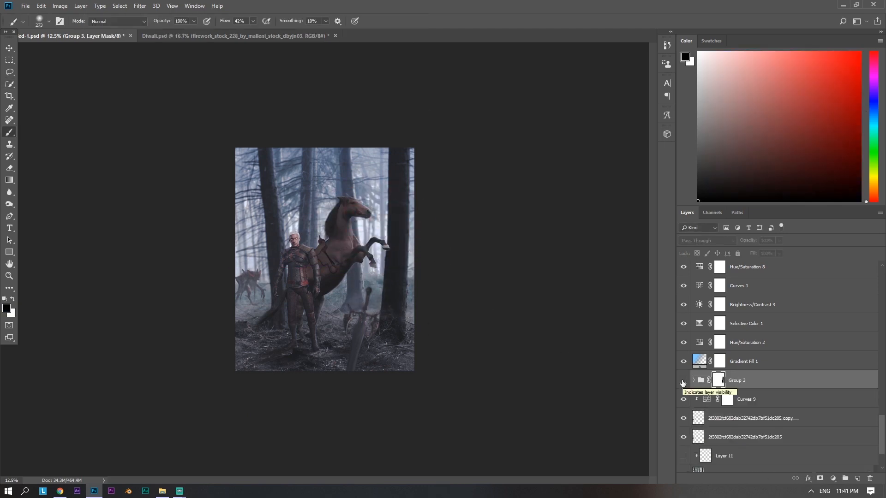
Add a new empty layer directly beneath the two original creature layers
key("ctrl+plus")
key("ctrl+plus")
key("ctrl+plus")
key("ctrl+plus")
left_click_drag(194, 351, 415, 282)
key("ctrl+plus")
left_click_drag(295, 341, 415, 228)
left_click(791, 399)
left_click(794, 455)
left_click(858, 479)
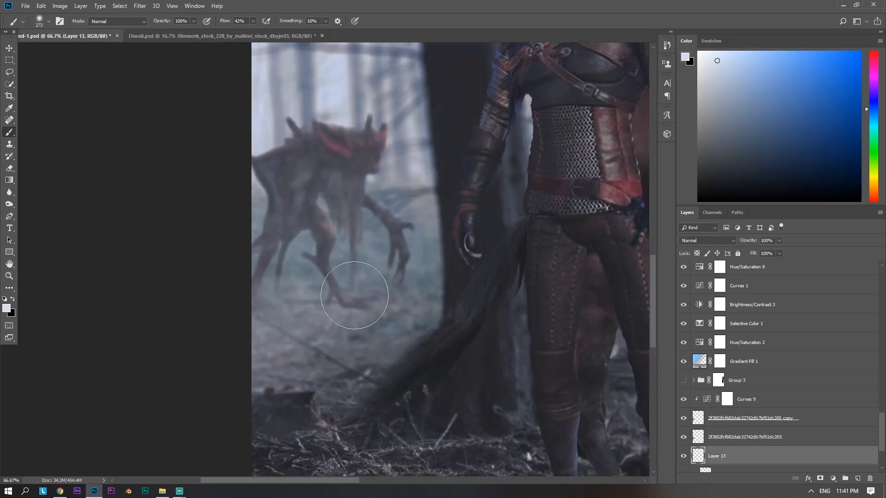
Paint a dark ground shadow under the creature's feet on Layer 13 with a flattened soft brush
right_click(328, 284)
left_click_drag(350, 305, 303, 413)
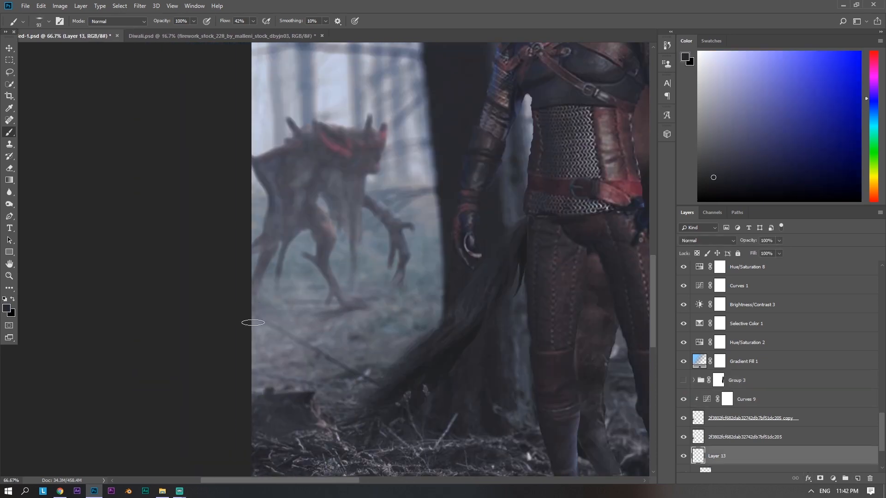
left_click_drag(253, 323, 338, 321)
key("ctrl+minus")
key("ctrl+minus")
key("ctrl+minus")
key("ctrl+minus")
key("ctrl+plus")
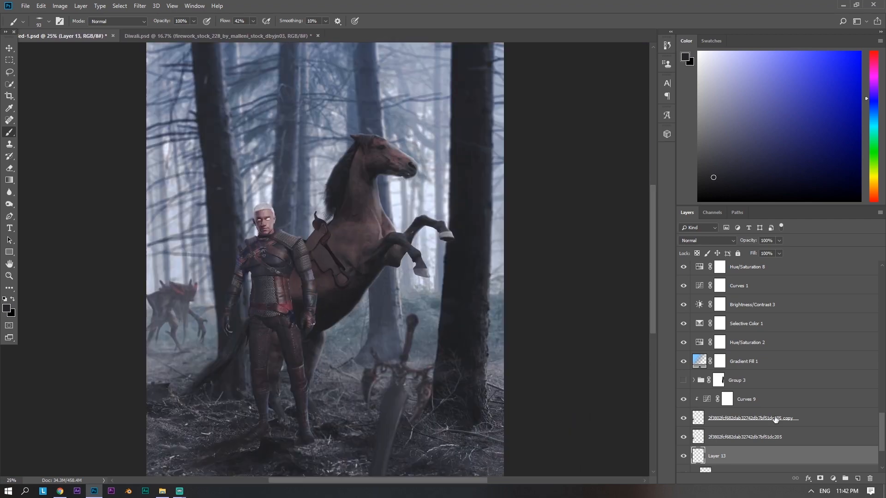
Add a clipped Hue/Saturation above the creature copy, colorized blue with saturation 25 and lightness +43, and invert its mask
left_click(777, 418)
left_click(833, 479)
left_click(851, 388)
left_click(726, 263)
left_click_drag(736, 254, 761, 253)
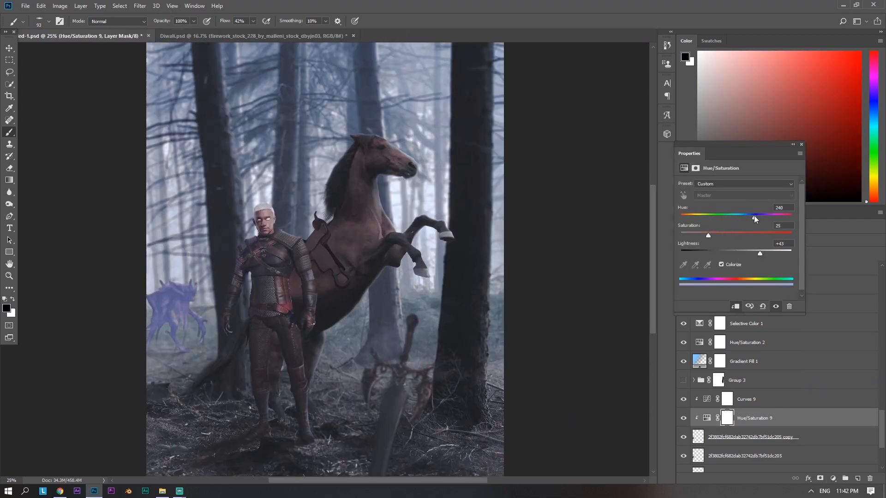
left_click_drag(755, 216, 746, 216)
left_click(801, 144)
key("ctrl+i")
Paint white with a small soft brush on the Hue/Saturation 9 mask to add pale blue light to the creature
key("ctrl+plus")
left_click_drag(197, 295, 366, 263)
right_click(366, 263)
double_click(430, 414)
key("x")
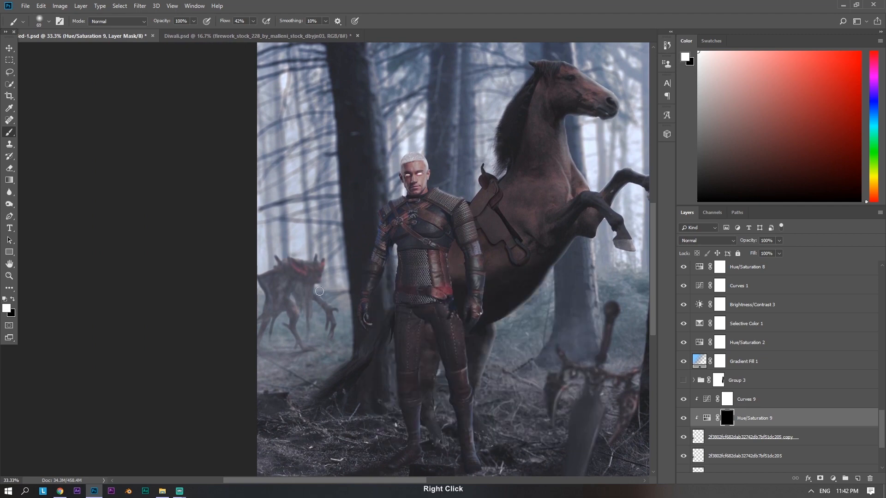
left_click(706, 418)
left_click(797, 149)
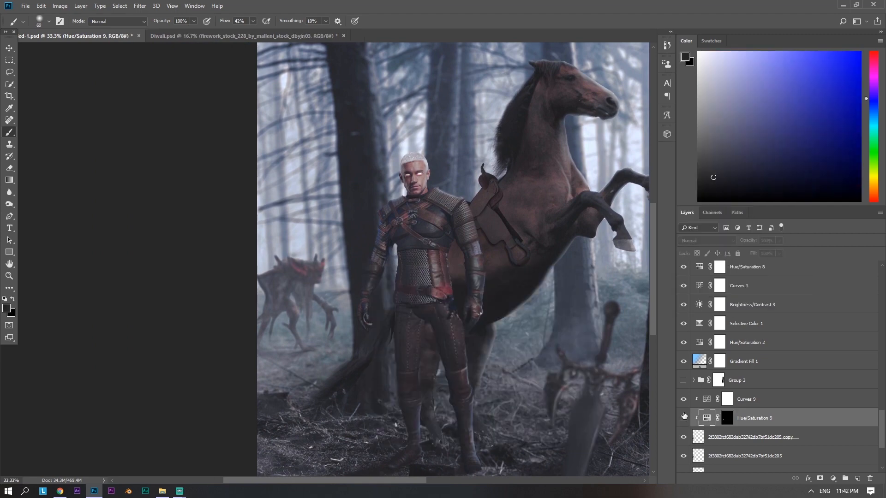
left_click(728, 418)
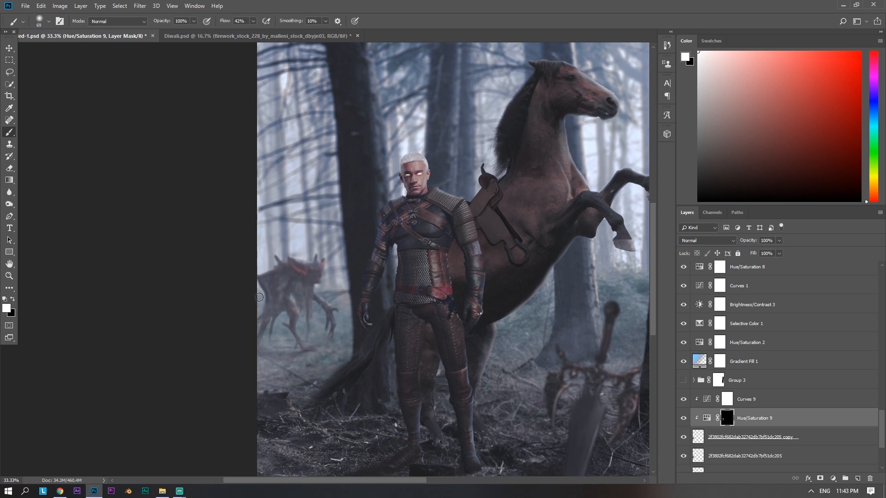
scroll(335, 333, "down", 3)
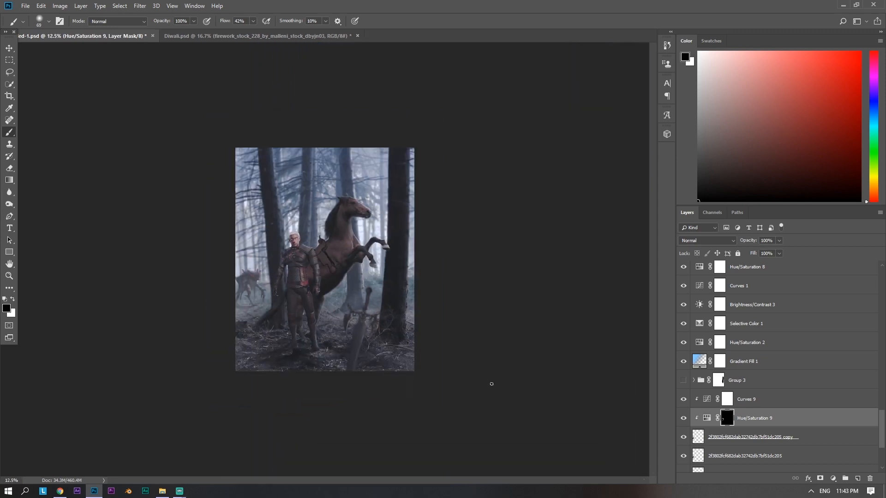
Add a clipped Color Balance above the creature's Hue/Saturation 9, with midtones Cyan/Red at -21 and Yellow/Blue at +5
left_click(833, 478)
left_click(826, 395)
left_click_drag(723, 205, 711, 210)
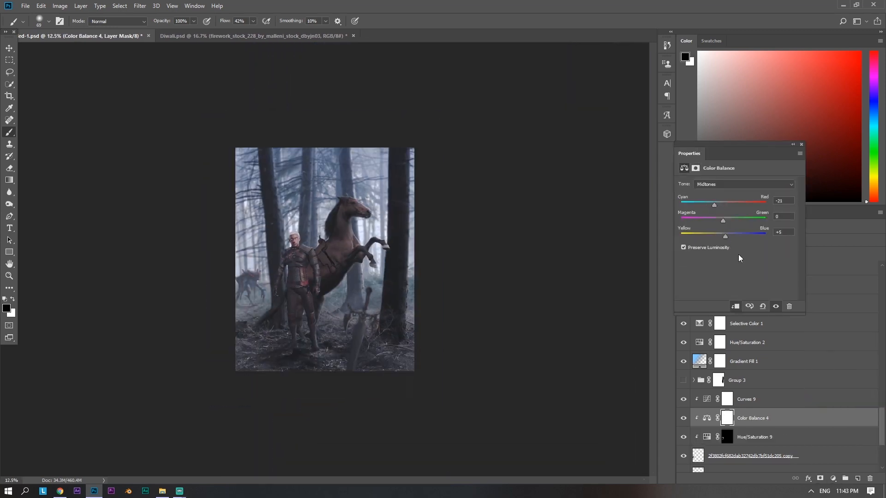
left_click(793, 145)
Slightly lower the raised black point of the Curves 9 adjustment clipped to the creature
double_click(707, 399)
left_click_drag(566, 264, 566, 267)
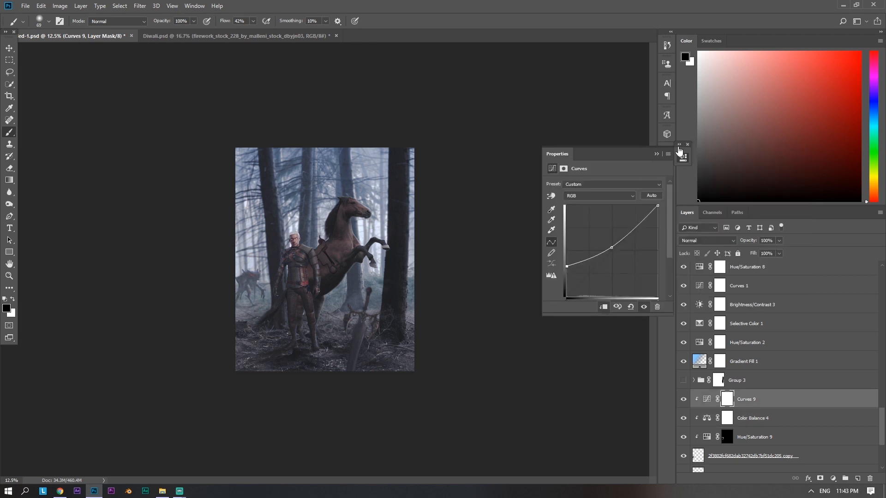
left_click(688, 145)
Add a new empty layer directly above the sword's clipped Curves and Exposure adjustments, beneath Group 2
scroll(751, 397, "down", 1)
left_click(748, 448)
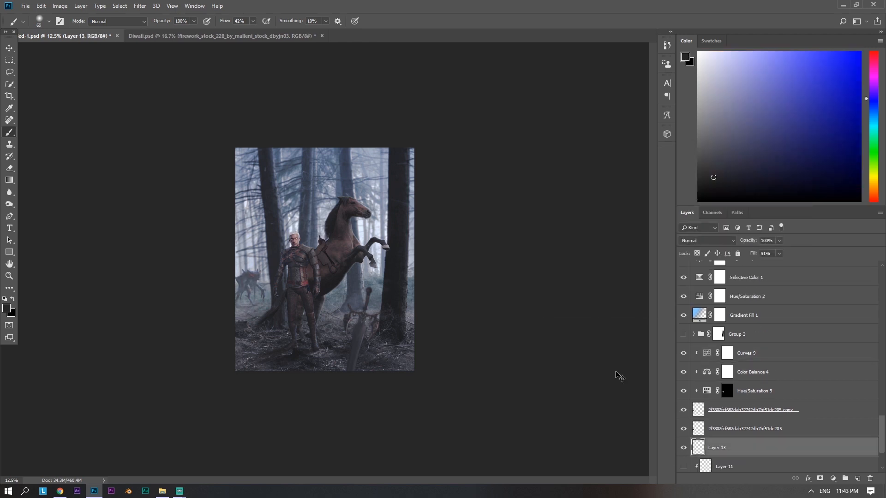
scroll(733, 423, "down", 1)
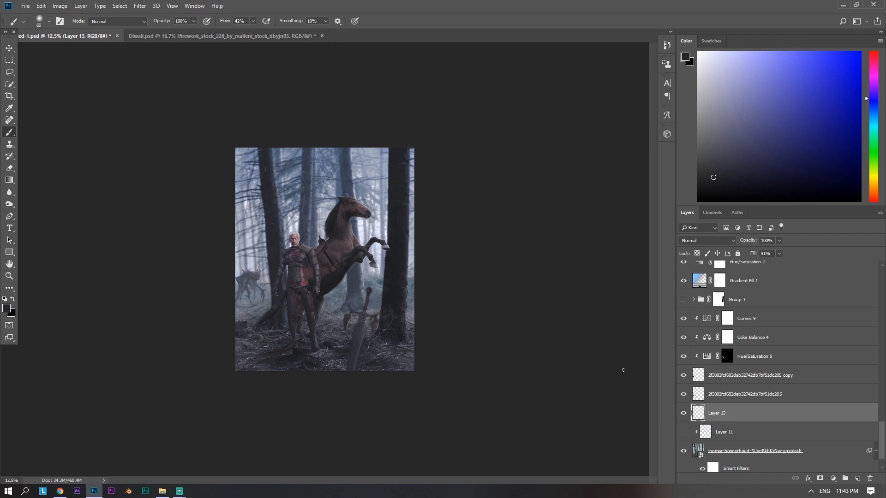
key("ctrl+plus")
key("ctrl+plus")
key("ctrl+plus")
left_click_drag(392, 162, 333, 317)
left_click_drag(882, 438, 882, 283)
left_click(803, 320)
left_click(857, 479)
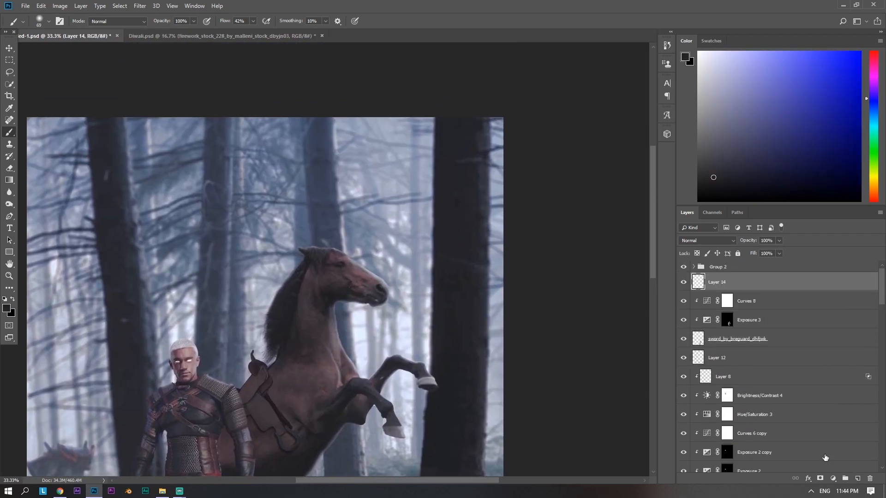
Paint a small white glow over the horse's eye on Layer 14 with a 12 px soft brush
key("ctrl+plus")
key("ctrl+plus")
right_click(357, 271, "alt")
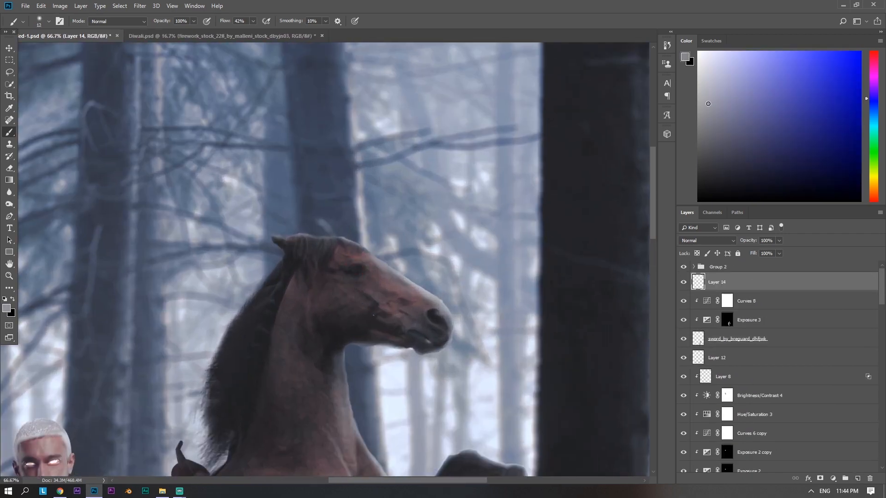
Add a Color Dodge layer beneath Layer 14 and shape a flattened, tilted 69 px soft brush with 7% hardness
left_click(797, 301)
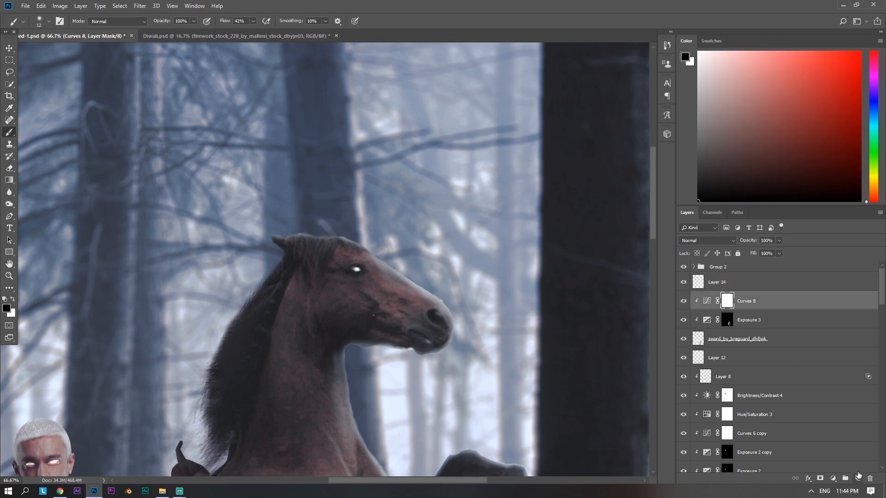
left_click(857, 470)
left_click(797, 299)
left_click(858, 478)
left_click_drag(406, 292, 406, 286)
left_click_drag(419, 281, 421, 286)
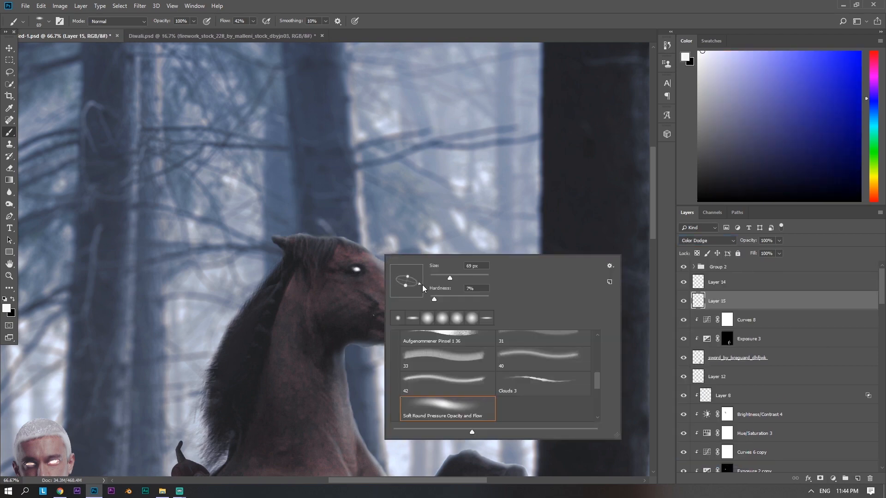
Undo the white dab at the horse's eye and paint its glow on Layer 15 in pale orange
left_click(354, 269)
key("ctrl+z")
left_click(726, 52)
left_click(872, 187)
left_click(872, 194)
left_click(754, 51)
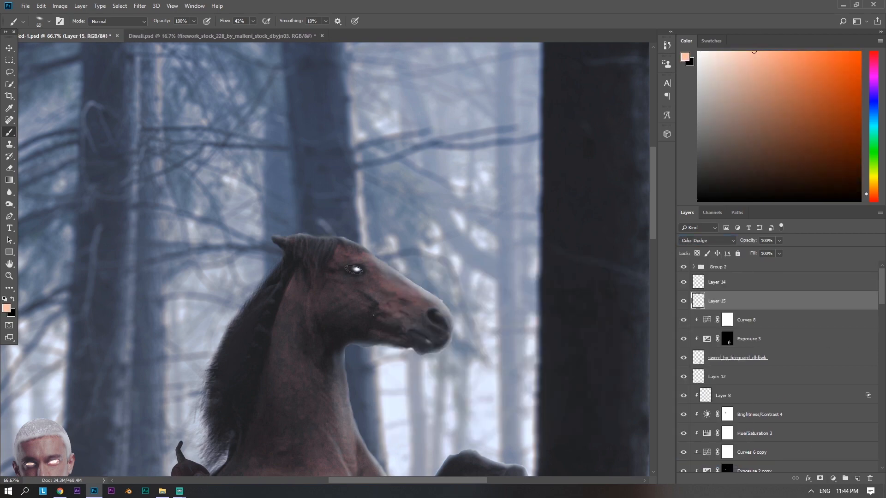
Add a layer beneath Layer 15, paint a wider 168 px glow around the horse's eye, and choose a saturated orange
left_click(858, 478, "ctrl")
right_click(342, 269, "alt")
left_click(342, 264)
left_click(817, 52)
Try Overlay on Layer 16, settle on Color Dodge, and reduce the layer's fill to soften the eye glow
left_click(707, 241)
left_click(693, 352)
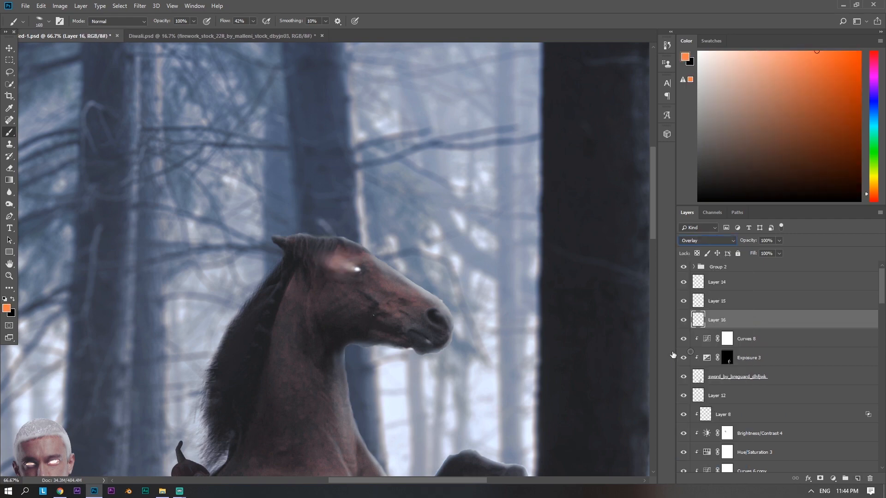
left_click(708, 241)
left_click(702, 324)
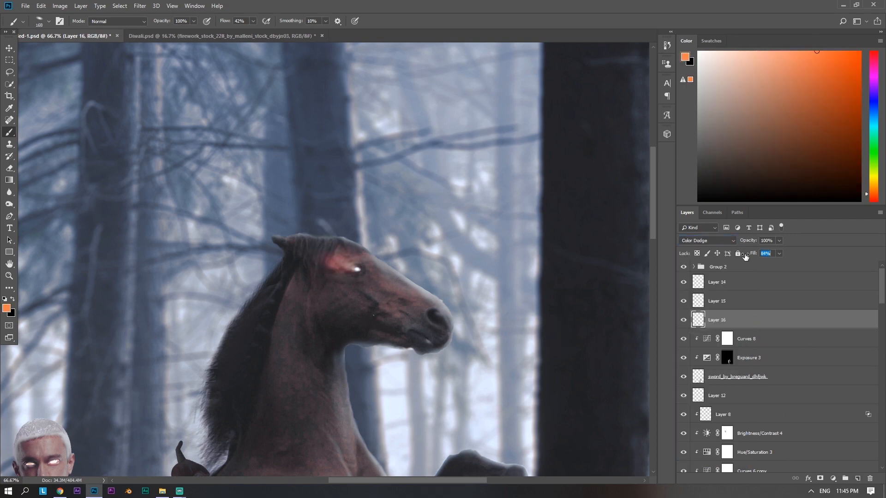
left_click(684, 320)
left_click(682, 320)
left_click_drag(750, 241, 730, 254)
Group Layers 14, 15 and 16, which hold the horse's eye glow
key("ctrl+minus")
key("ctrl+minus")
key("ctrl+minus")
key("ctrl+minus")
left_click(735, 282)
left_click(738, 301)
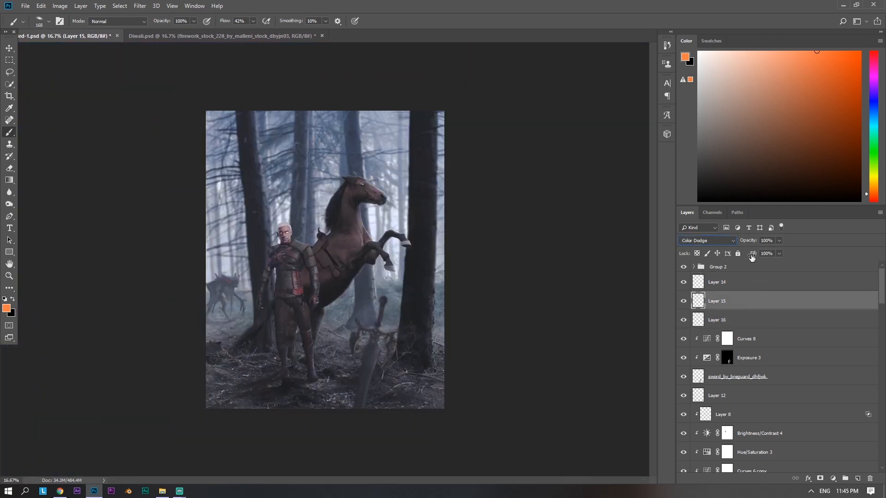
left_click(720, 320, "shift")
left_click(739, 285, "shift")
key("ctrl+g")
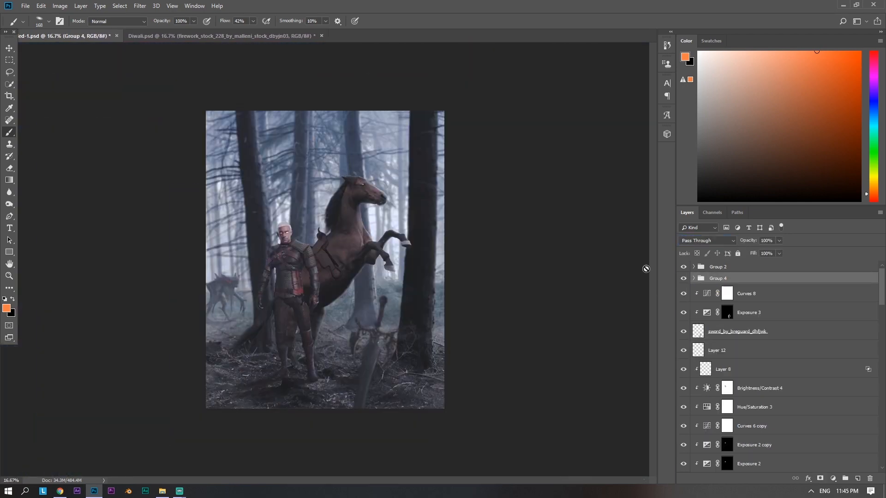
key("ctrl+t")
key("Return")
key("ctrl+minus")
key("b")
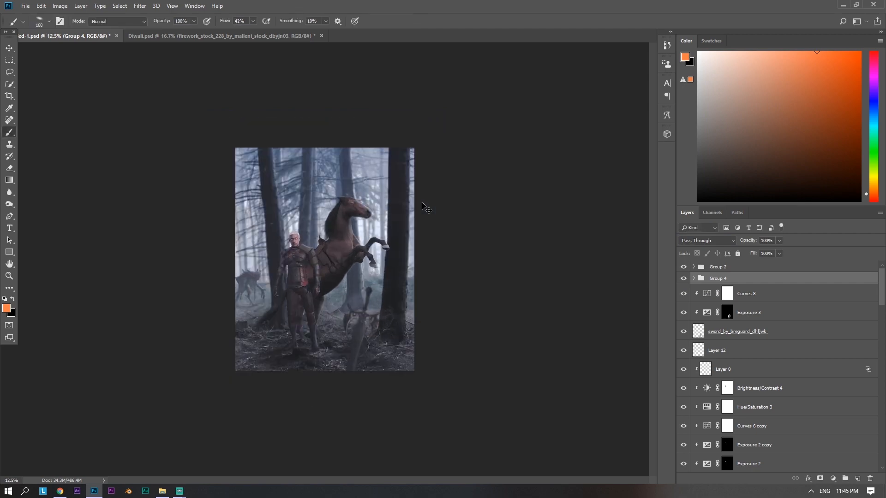
key("ctrl+plus")
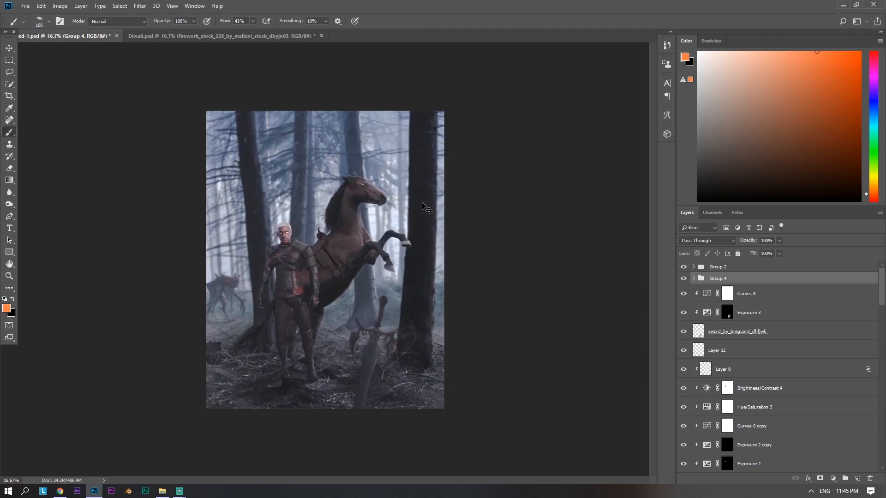
Stamp all visible layers into a new top layer and open the Camera Raw Filter on it
key("ctrl+shift+alt+e")
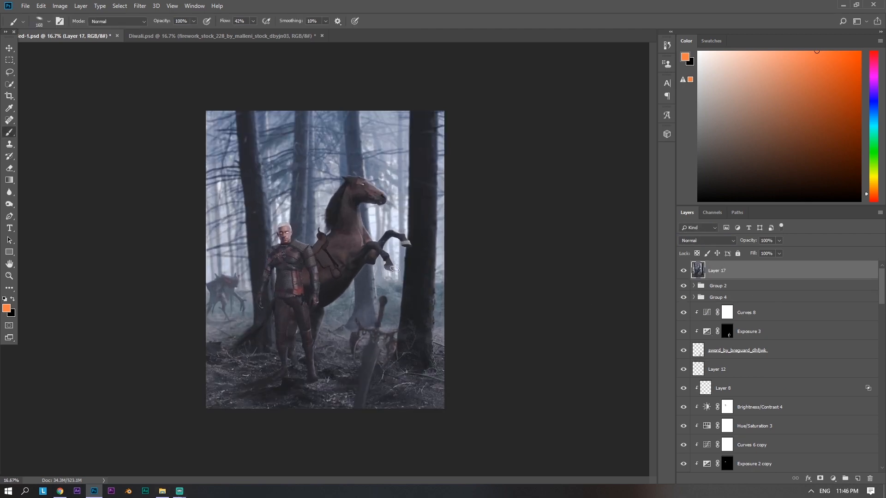
right_click(390, 267)
left_click(140, 5)
left_click(164, 61)
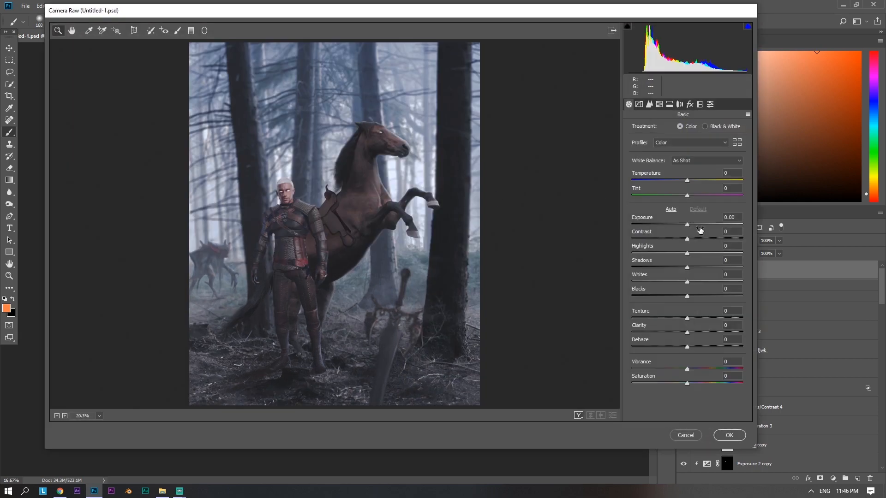
Set Clarity to +30 and Dehaze to -4, raise Vibrance slightly, and add light luminance noise reduction with more luminance detail
left_click_drag(687, 333, 695, 369)
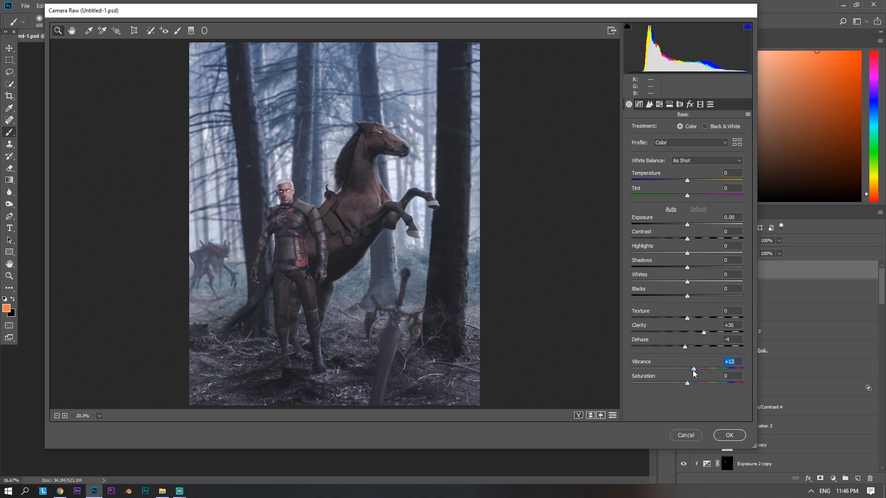
key("ctrl+alt+2")
left_click(650, 105)
mouse_move(632, 218)
left_mouse_down()
mouse_move(681, 219)
mouse_move(643, 220)
left_mouse_up()
left_click_drag(687, 234, 703, 235)
Split-tone the highlights blue with hue 218 and saturation 13
left_click(659, 104)
left_click(670, 105)
left_click_drag(632, 141, 698, 142)
left_click_drag(632, 157, 647, 156)
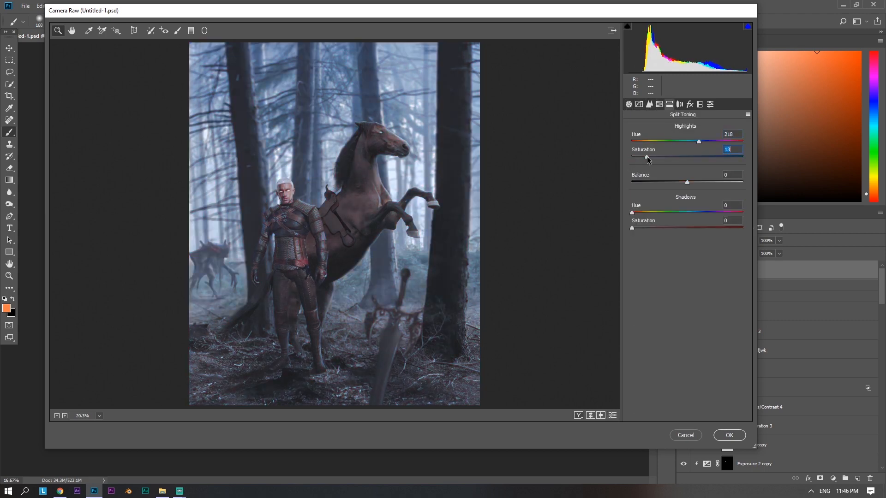
Set the split-toning shadow hue to 195 with saturation 0, and reduce the highlight saturation to 5
left_click_drag(633, 213, 737, 213)
mouse_move(632, 228)
left_mouse_down()
mouse_move(656, 228)
mouse_move(633, 228)
left_mouse_up()
left_click_drag(737, 213, 691, 213)
mouse_move(632, 228)
left_mouse_down()
mouse_move(647, 228)
mouse_move(637, 228)
left_mouse_up()
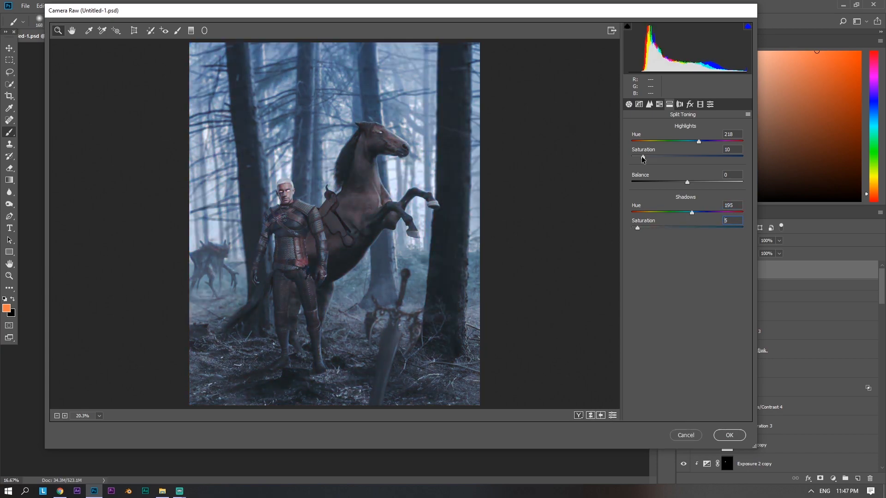
left_click_drag(644, 157, 637, 157)
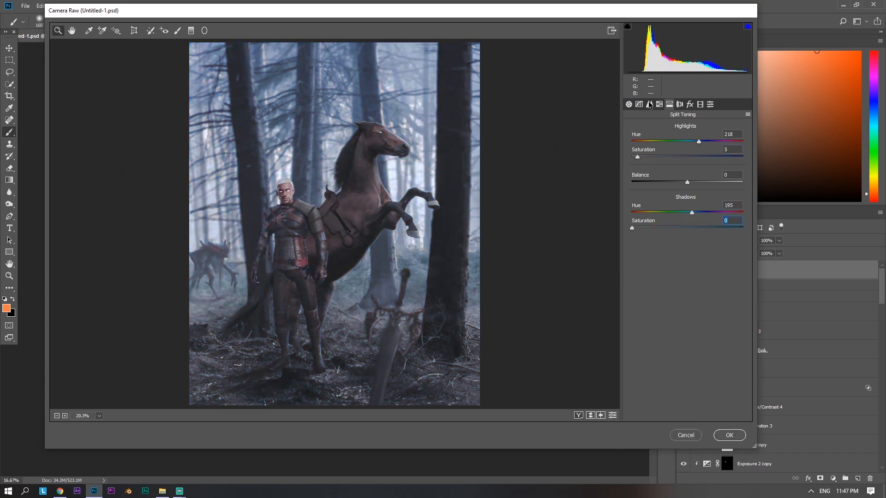
Preview the creative and vignetting presets on the composite
left_click(700, 104)
left_click(711, 105)
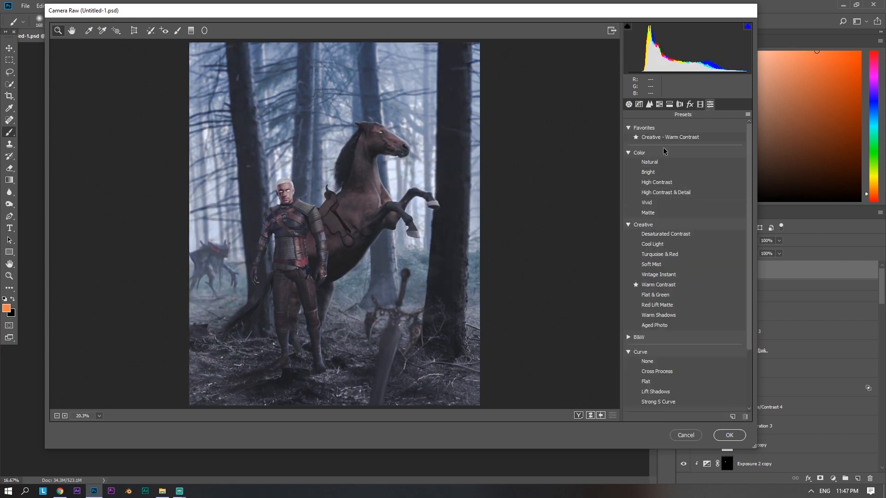
scroll(670, 277, "down", 3)
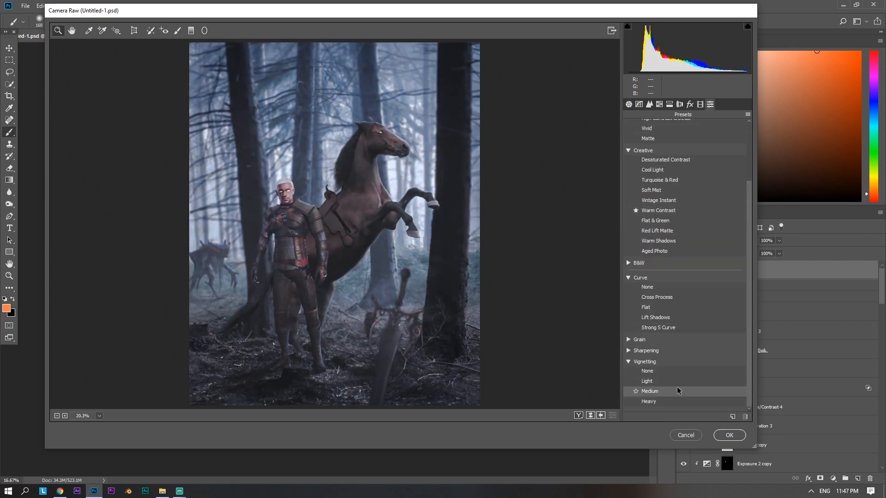
scroll(682, 323, "up", 2)
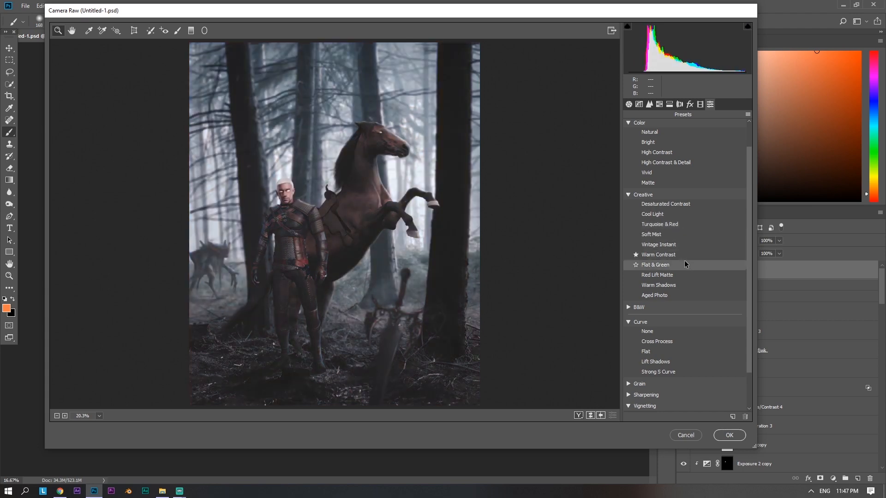
Make a slight Calibration adjustment, then set Exposure to +0.10 and Highlights to +17 in the basic settings
left_click(700, 104)
left_click_drag(687, 279, 684, 279)
left_click(629, 105)
left_click_drag(687, 225, 752, 255)
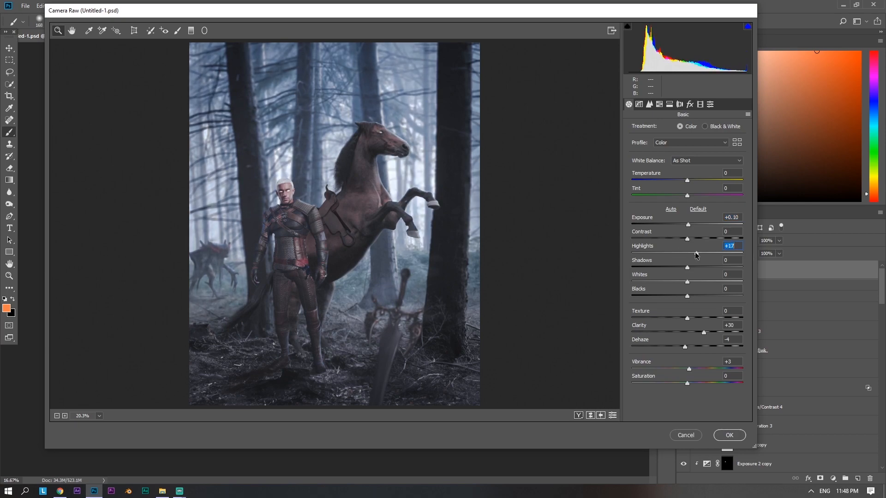